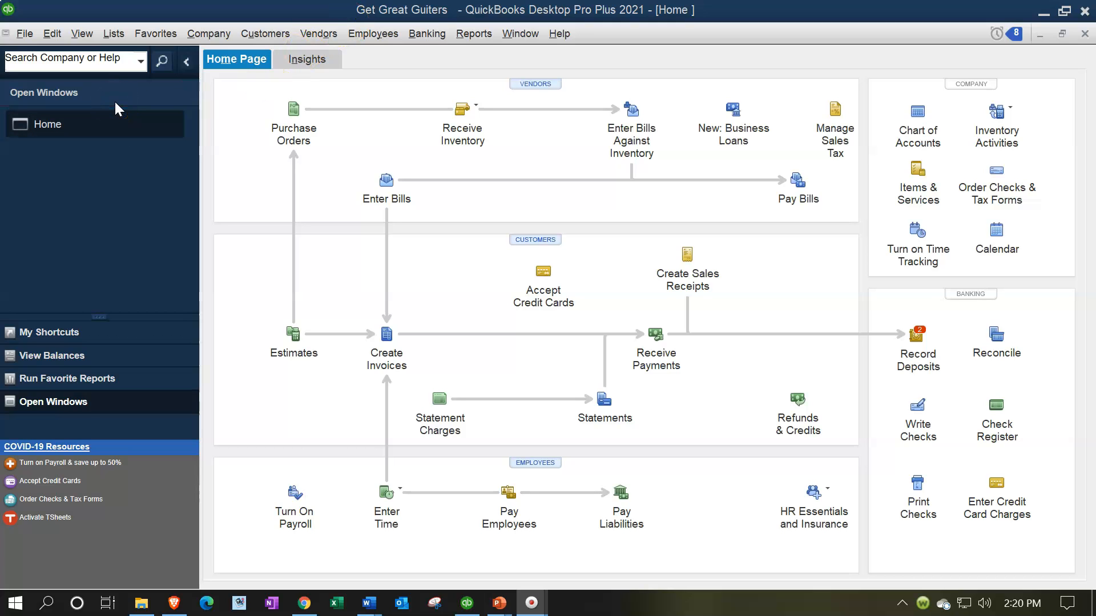
Show the list of open windows beside the home page.
click(86, 33)
mouse_move(113, 33)
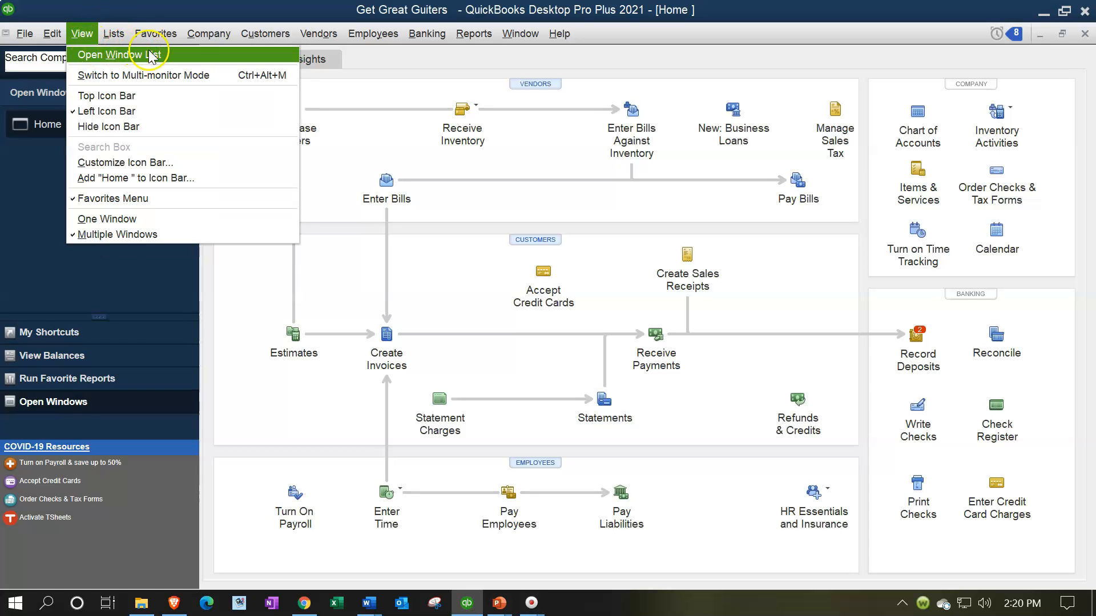
click(151, 55)
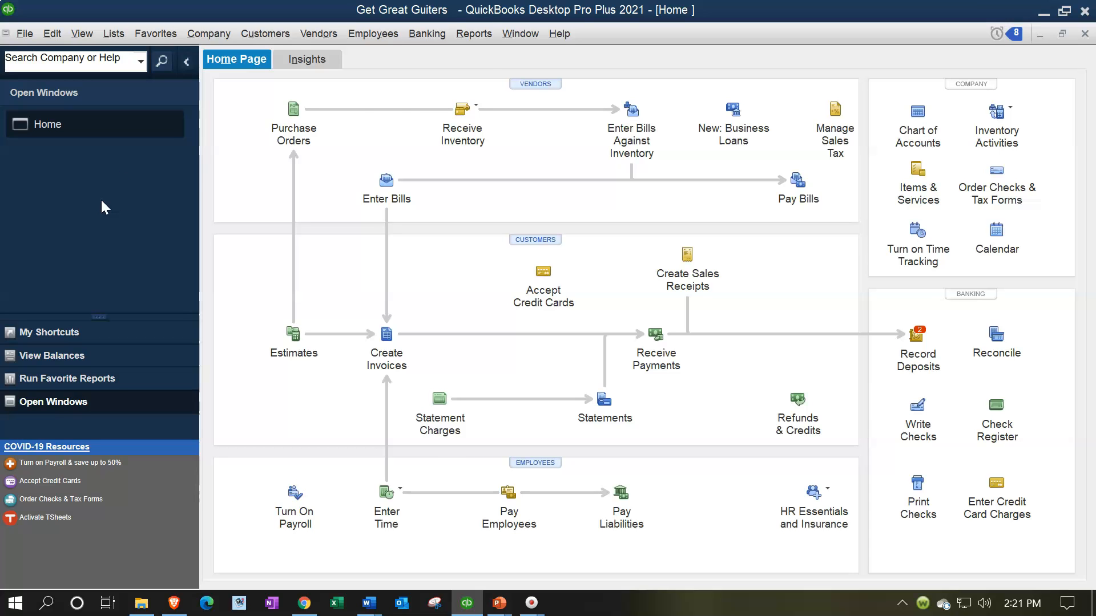
Run the standard Profit & Loss report for 01/01/2021 to 02/28/2021.
click(473, 35)
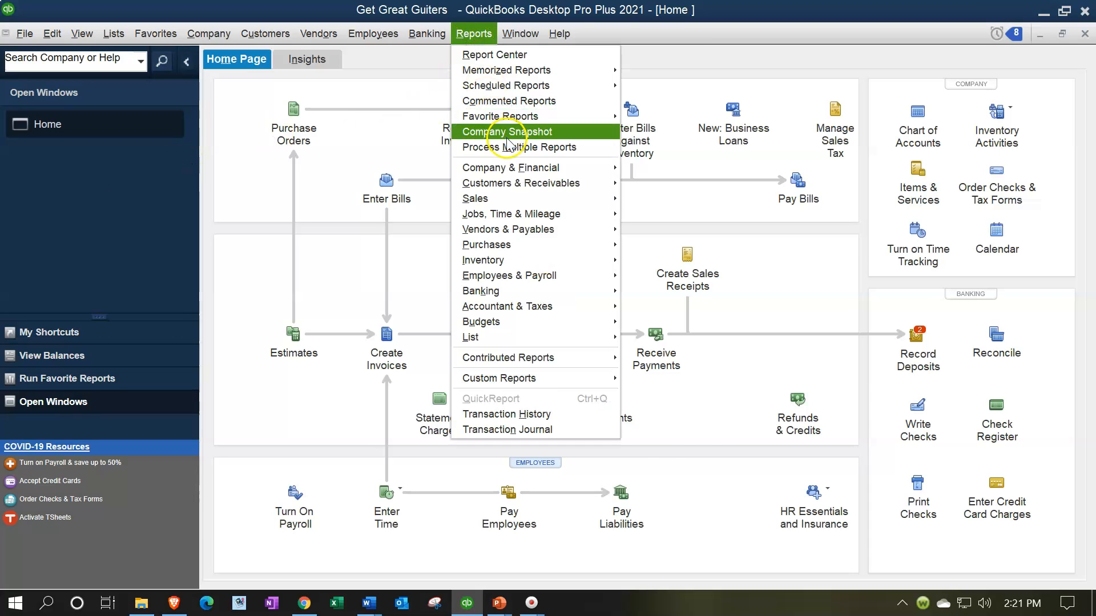
mouse_move(525, 168)
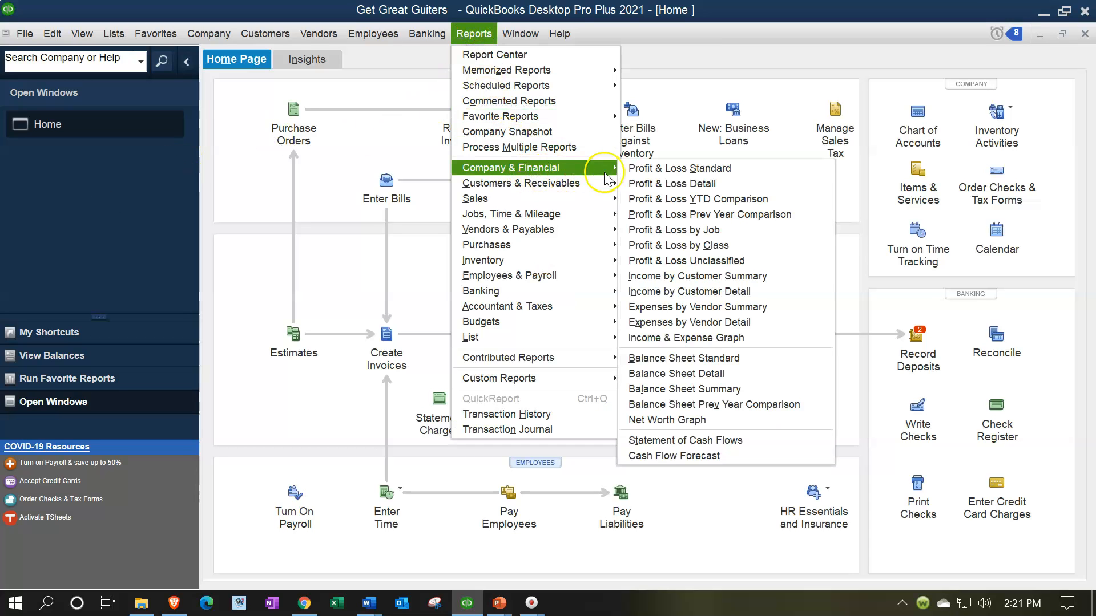
click(641, 170)
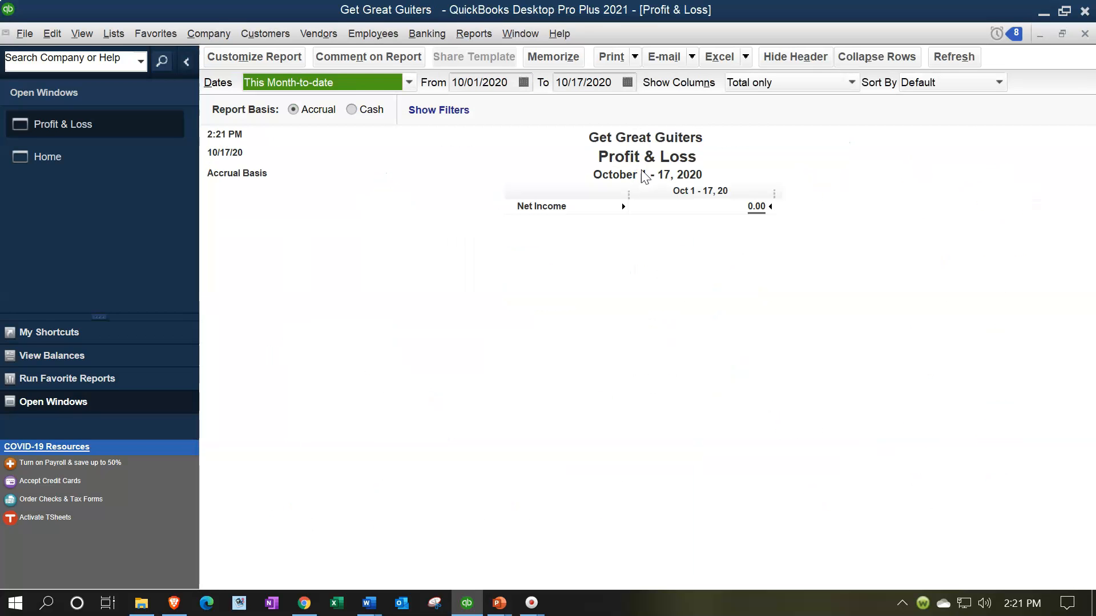
text(01/01/2021)
key(Tab)
text(02/28/2021)
key(Tab)
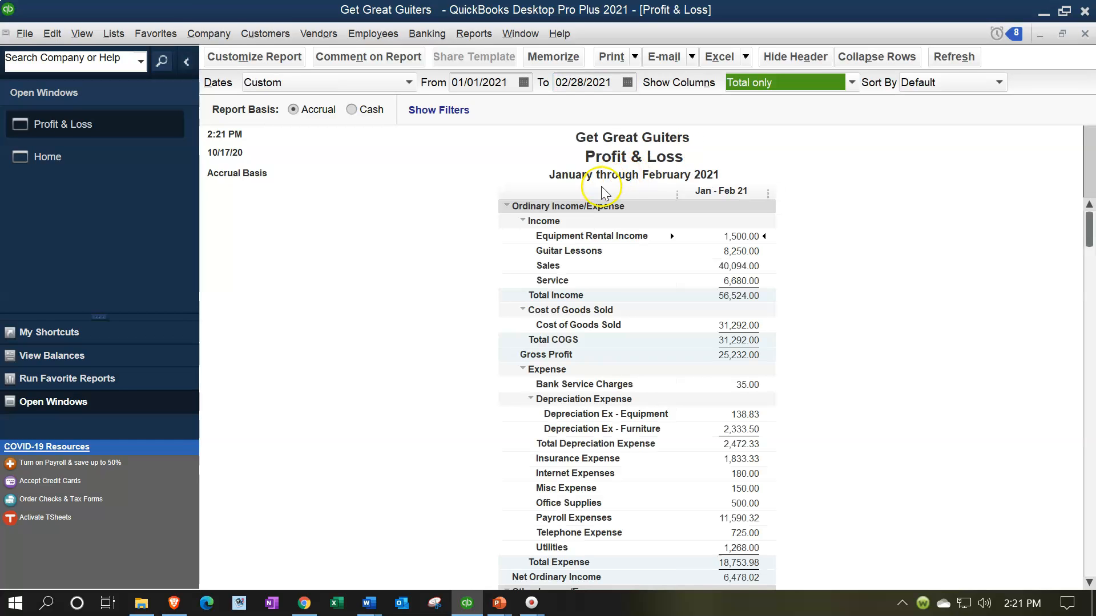
click(489, 266)
Run the Sales by Customer Summary report for 01/01/2021 to 02/28/2021.
click(472, 36)
mouse_move(534, 183)
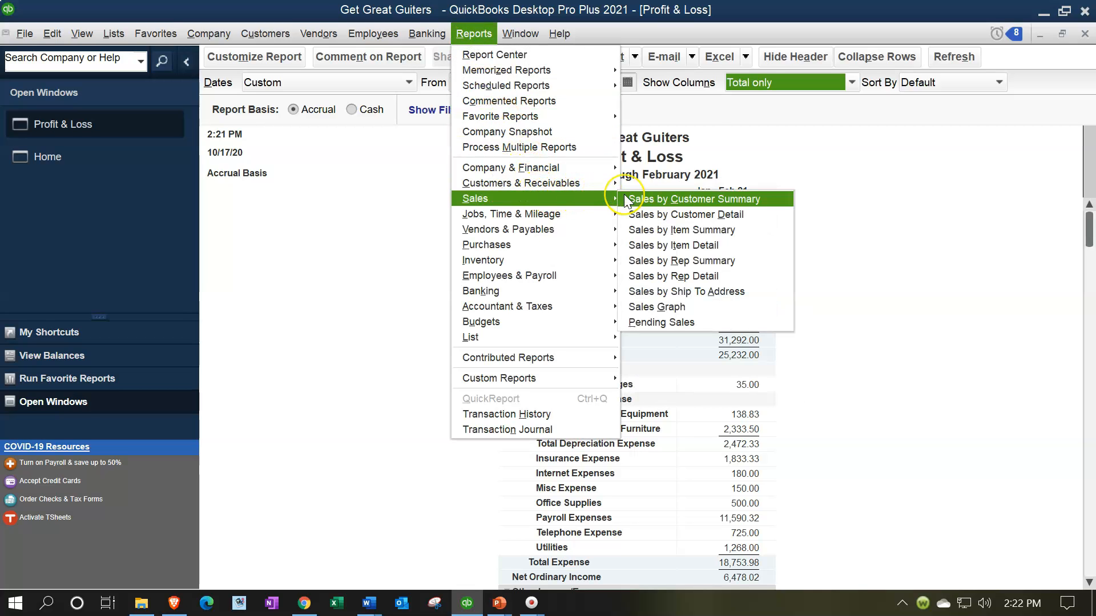
click(724, 203)
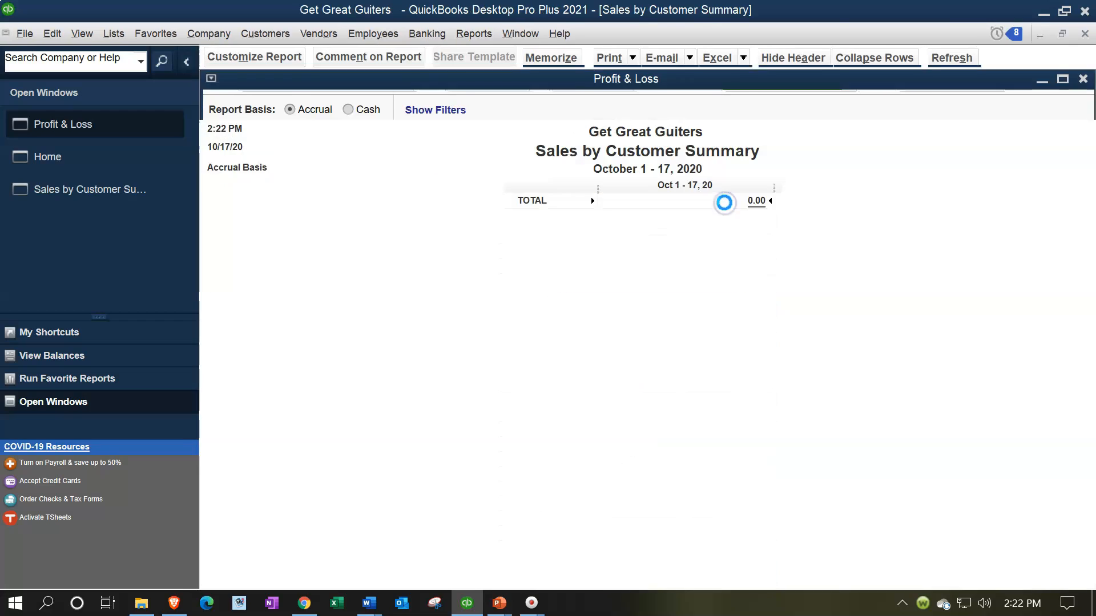
key(Tab)
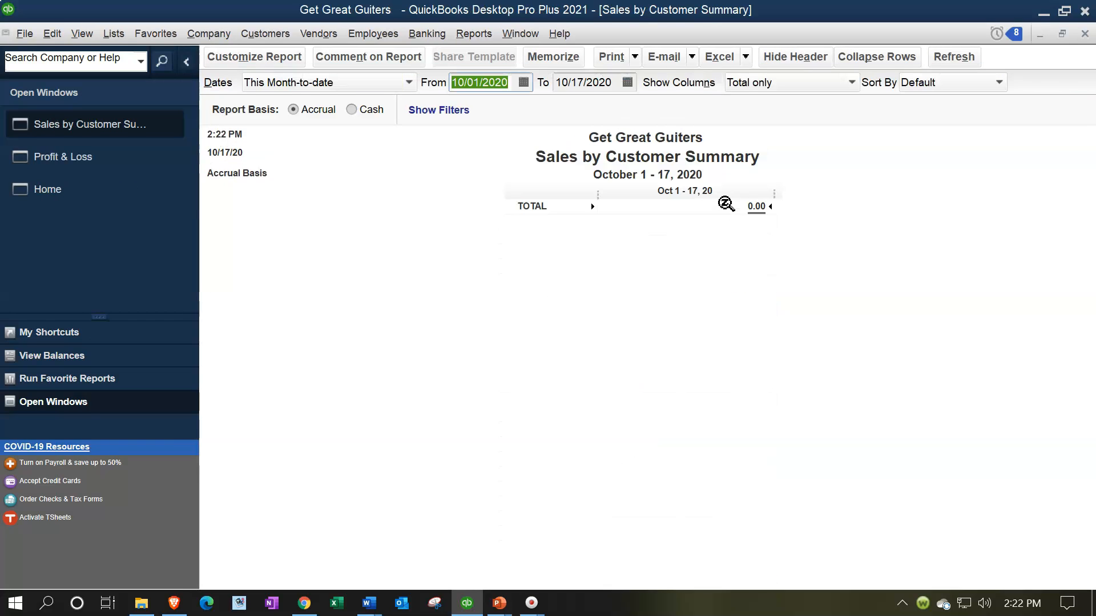
text(01012021)
key(Tab)
text(02/28/2021)
key(Tab)
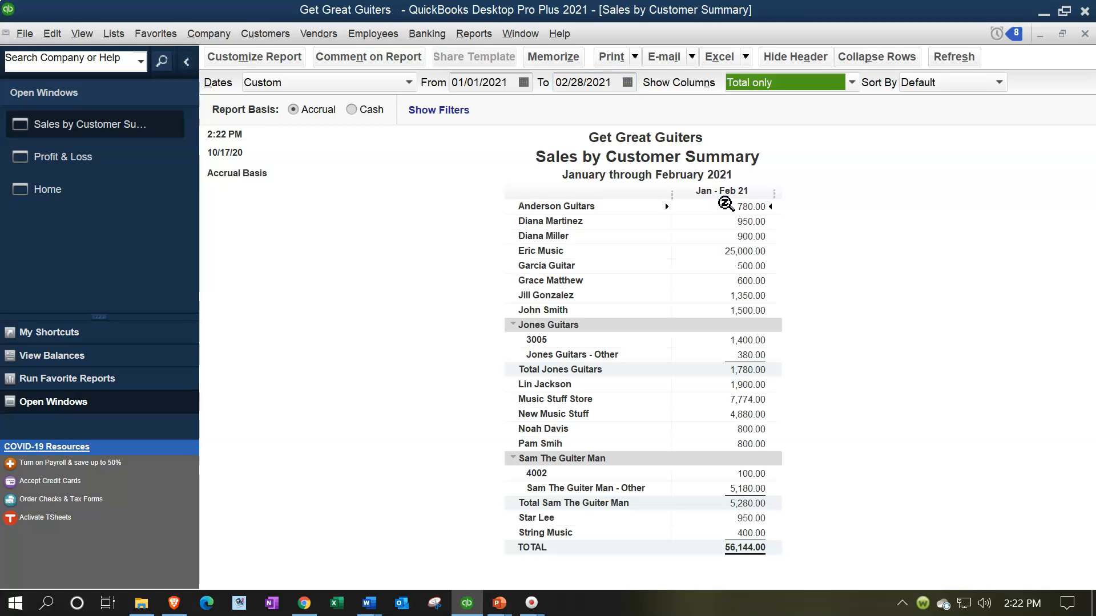
Check the customer summary's total against the Profit & Loss report, and bring up Calculator as a compact window on top.
click(759, 549)
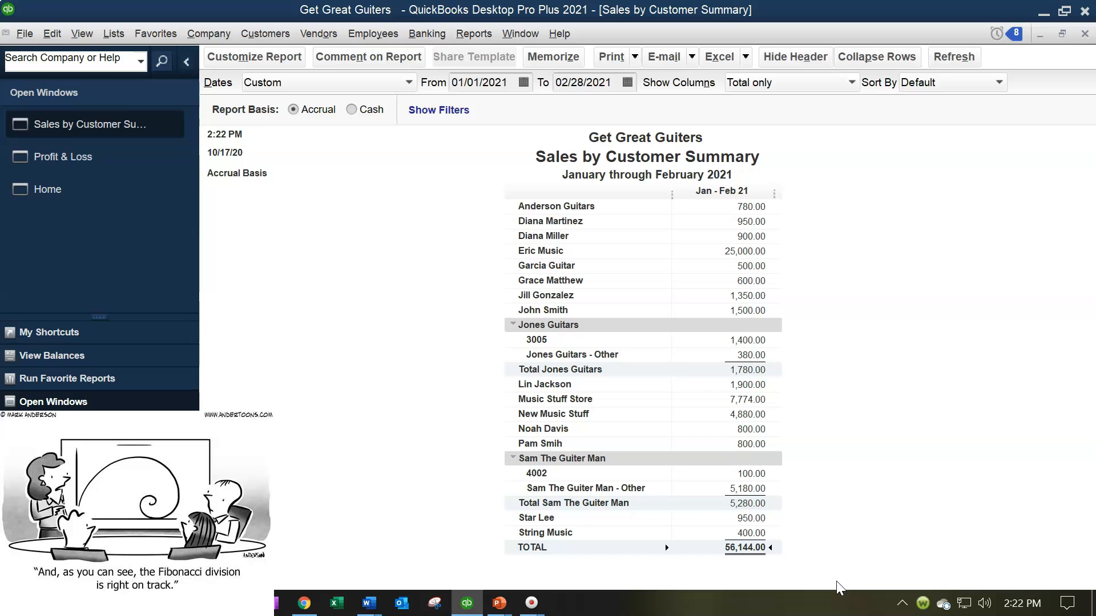
click(100, 161)
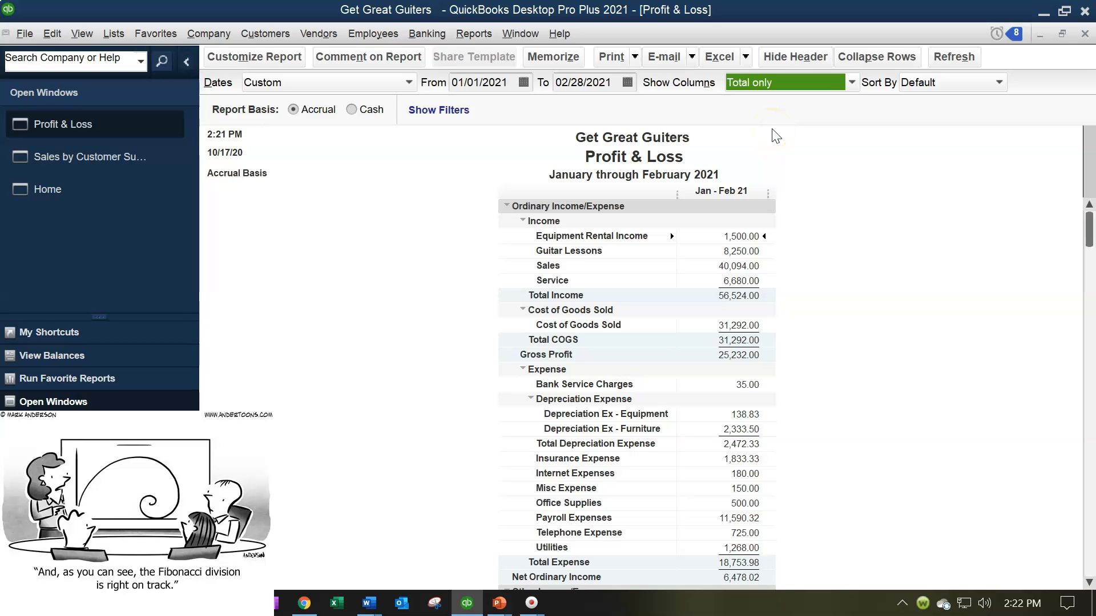
key(XF86Calculator)
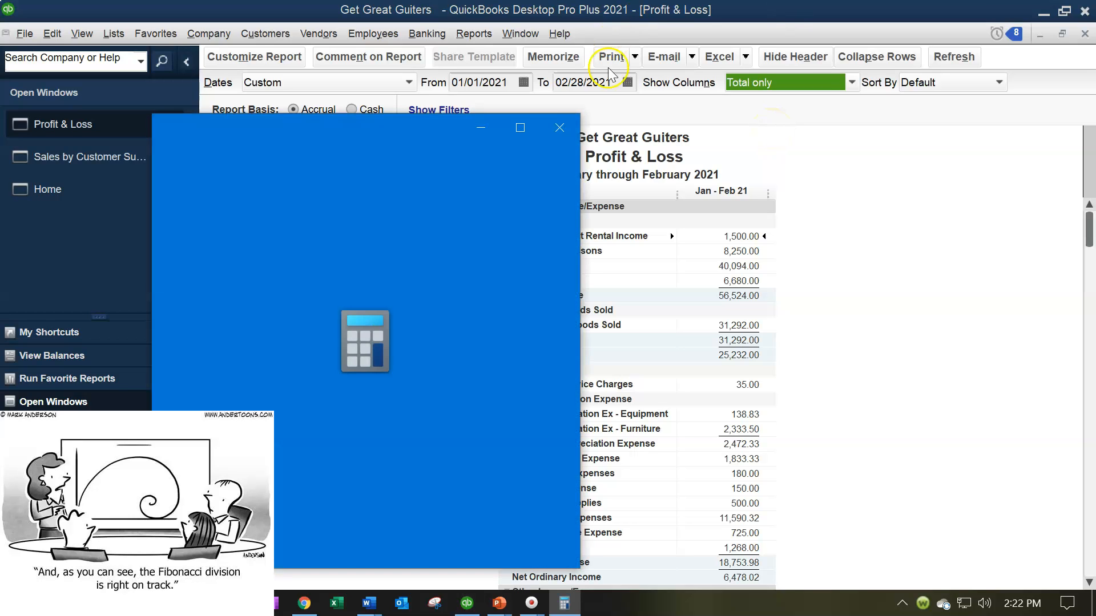
click(291, 158)
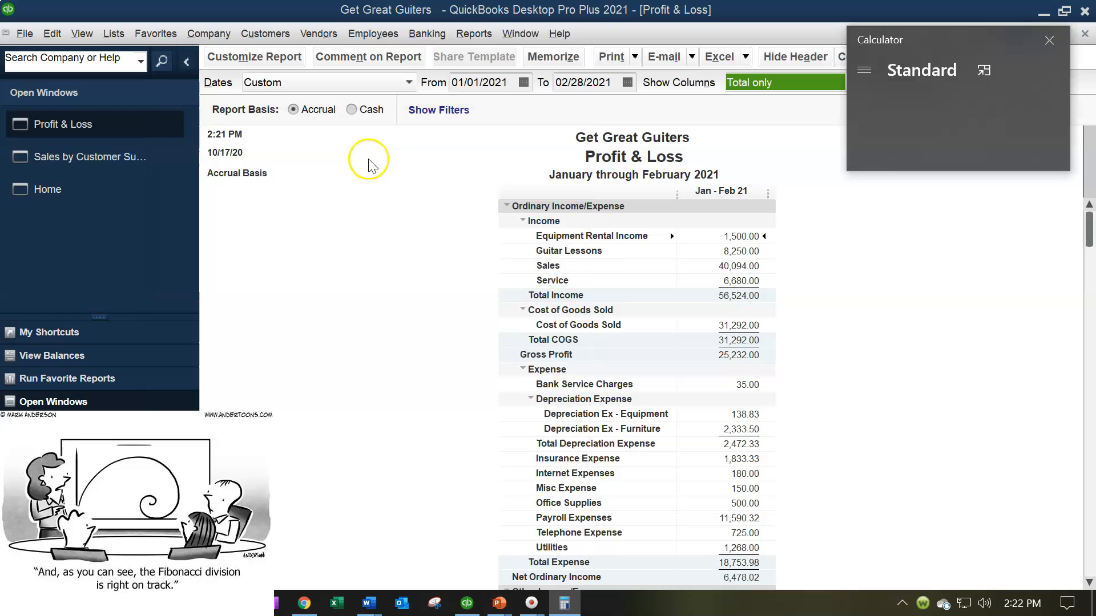
drag(937, 42, 918, 212)
Calculate the difference between the Profit & Loss total income of 56,524 and the customer summary total of 56,144.
text(56,524)
key(minus)
click(115, 165)
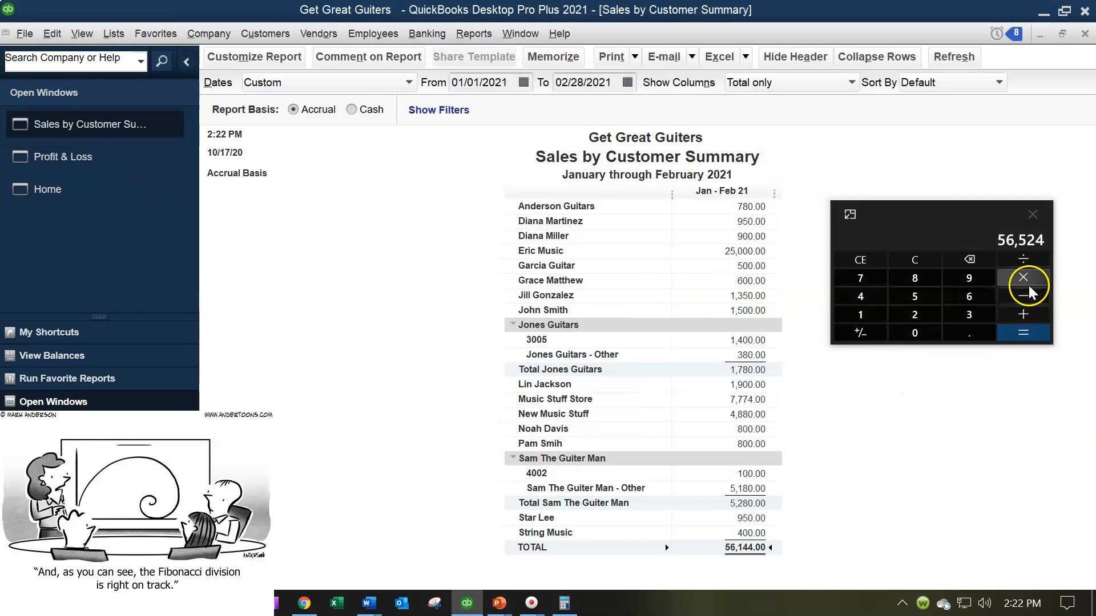
click(1031, 300)
key(BackSpace)
key(BackSpace)
key(BackSpace)
text(14)
key(BackSpace)
key(BackSpace)
key(BackSpace)
key(BackSpace)
text(380)
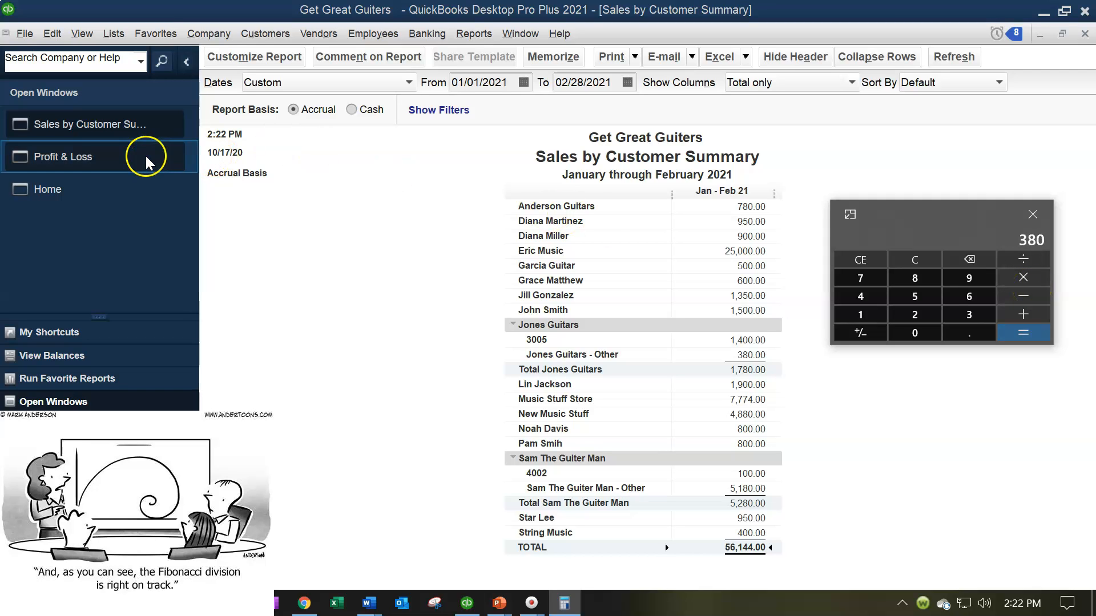
Examine the transactions behind the Sales amount on the Profit & Loss report and close the detail report.
click(131, 159)
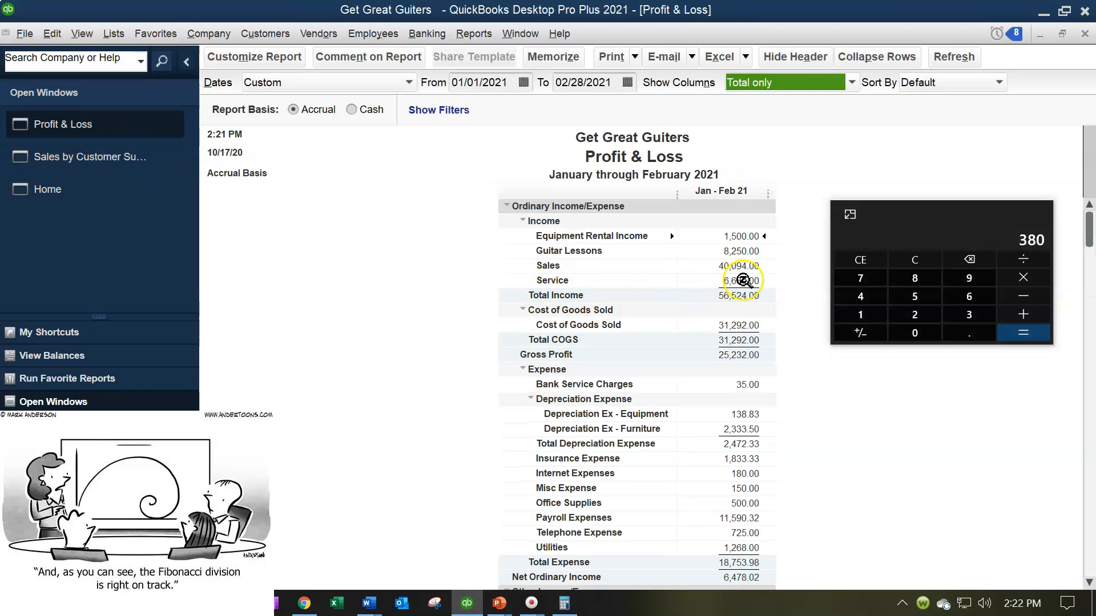
double_click(739, 266)
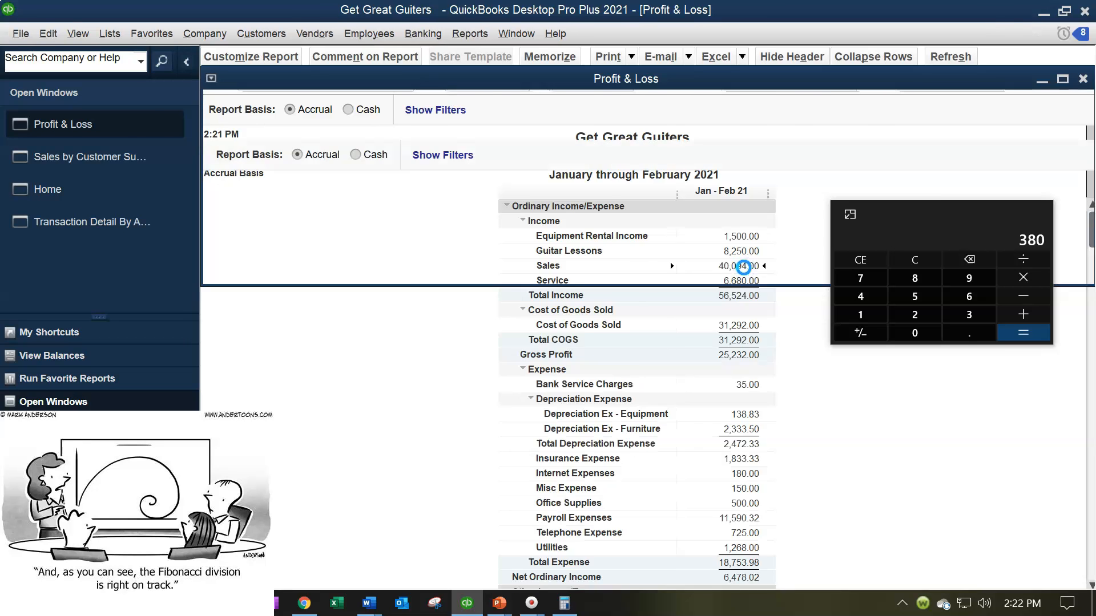
drag(965, 219, 844, 1)
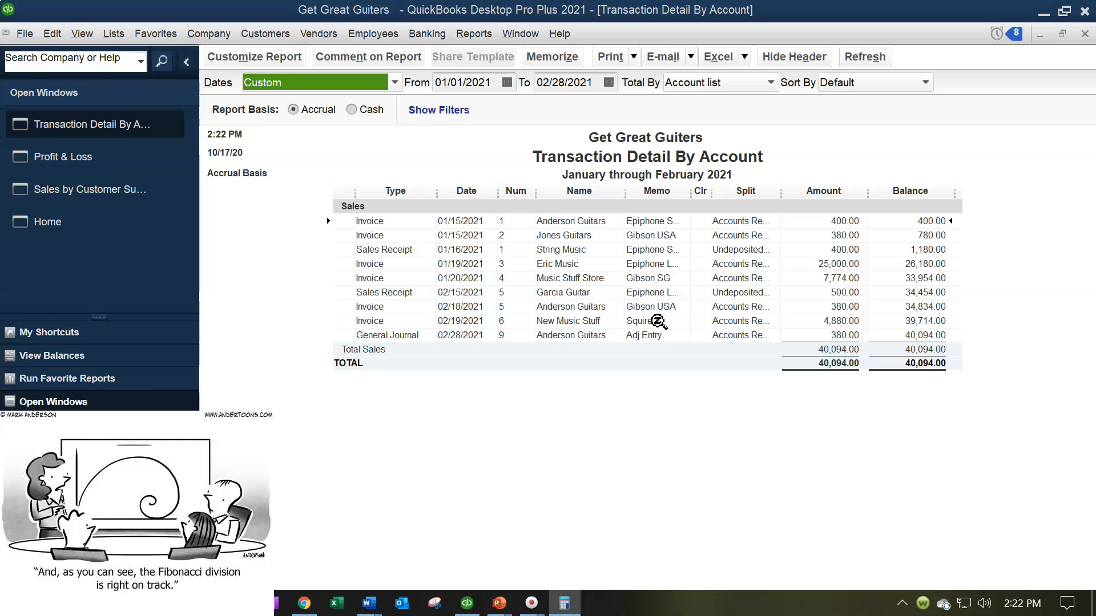
click(1084, 34)
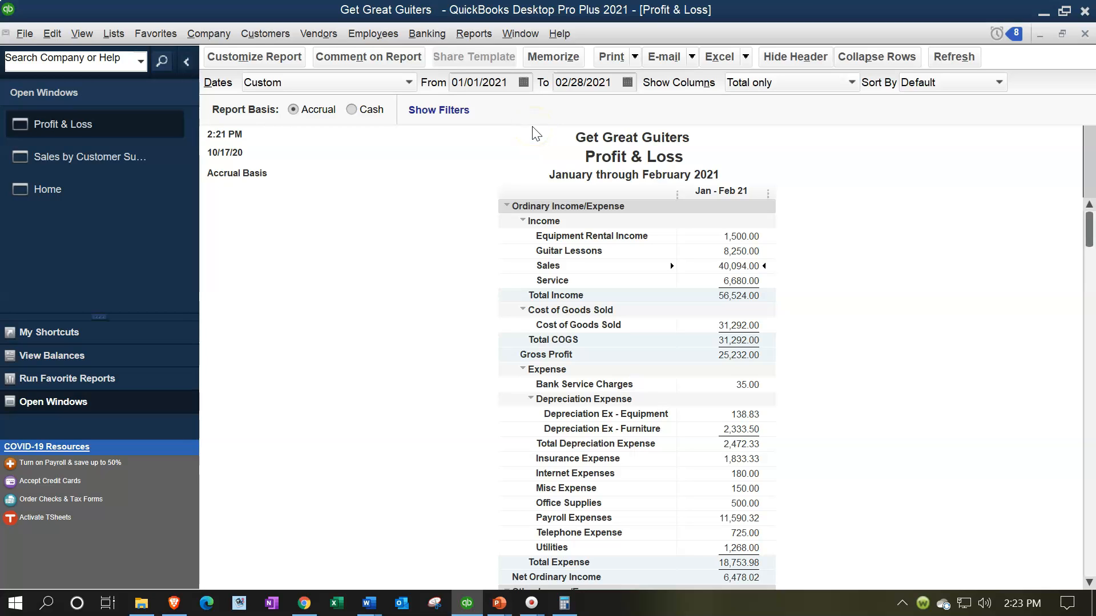
Open the Sales Graph, set its dates to 01/01/2021 through 02/28/2021, and break it down by customer.
click(473, 37)
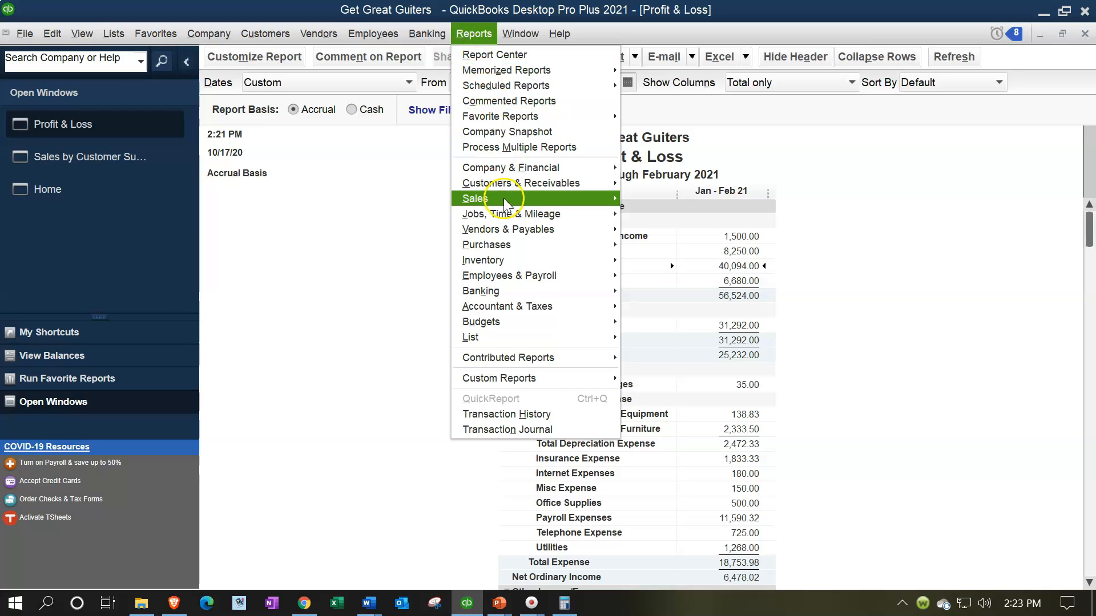
mouse_move(504, 197)
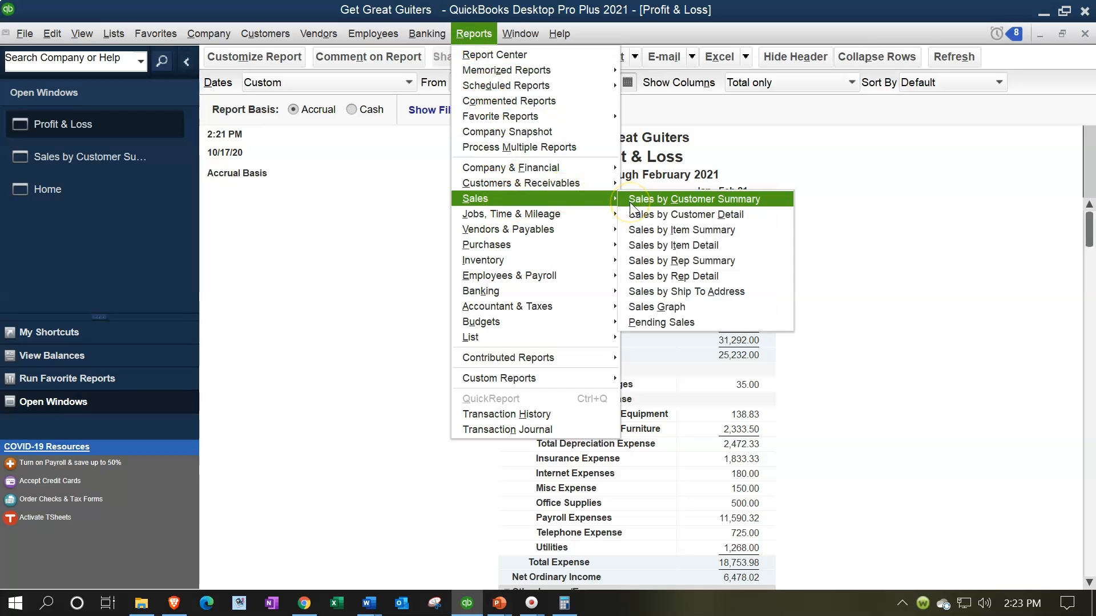
click(655, 307)
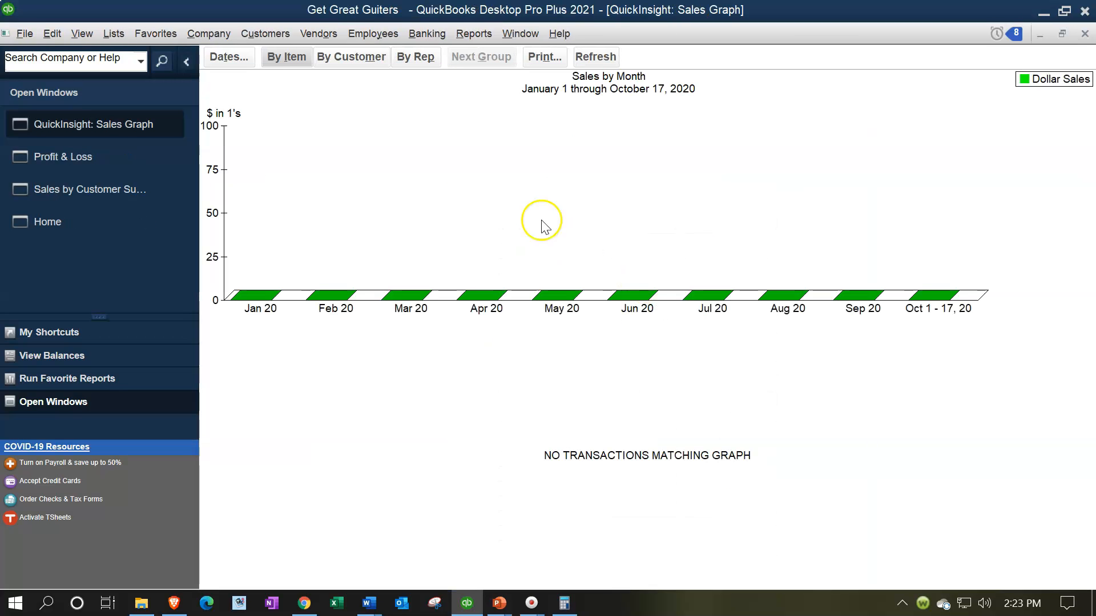
click(238, 63)
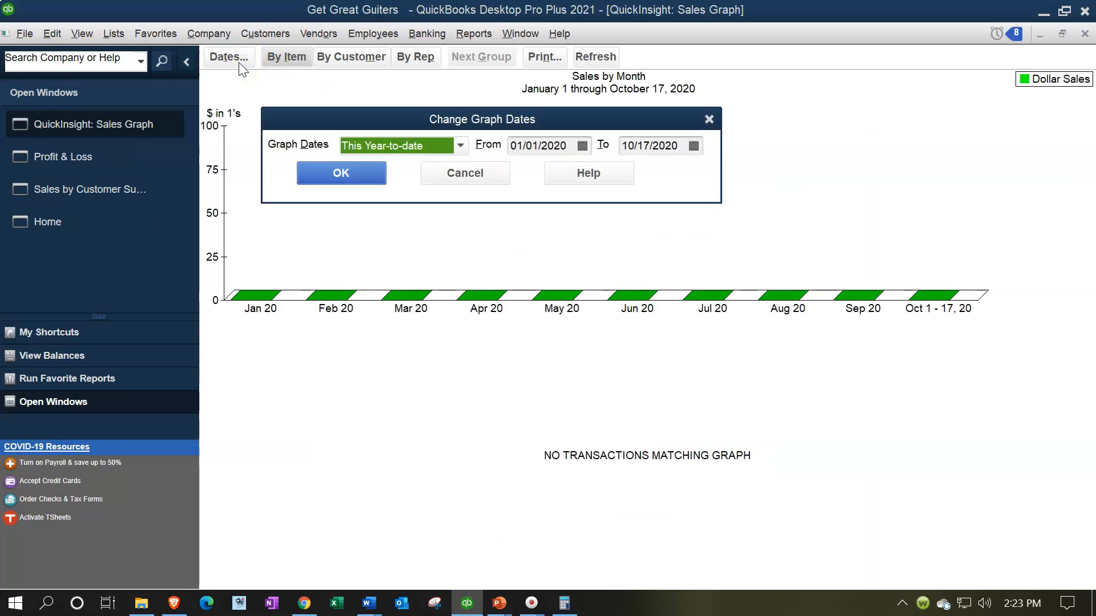
key(Tab)
text(01012021)
key(Tab)
text(02282021)
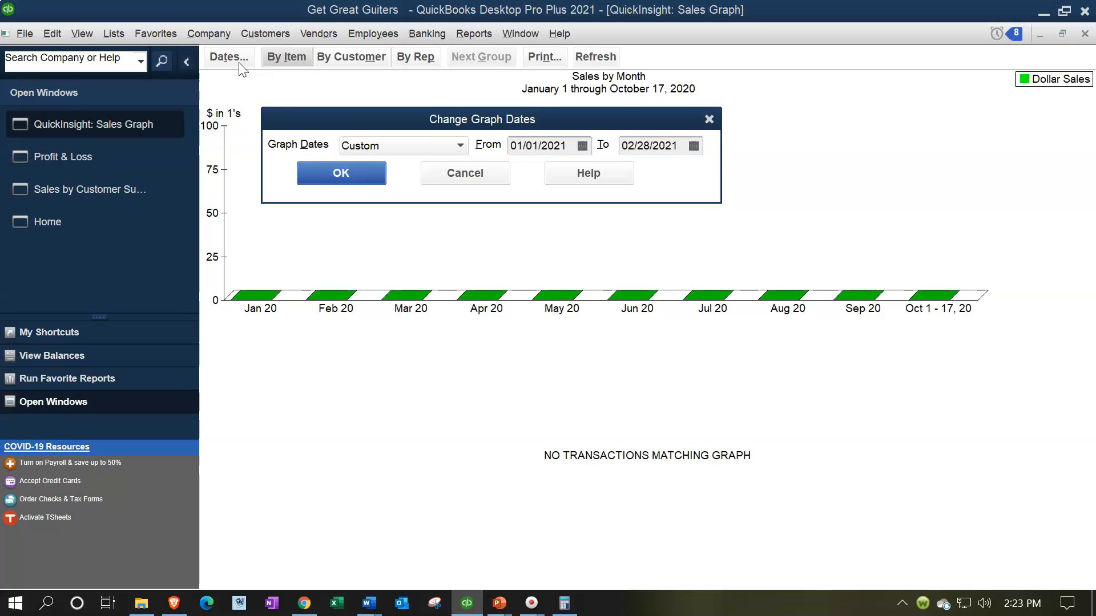
click(331, 179)
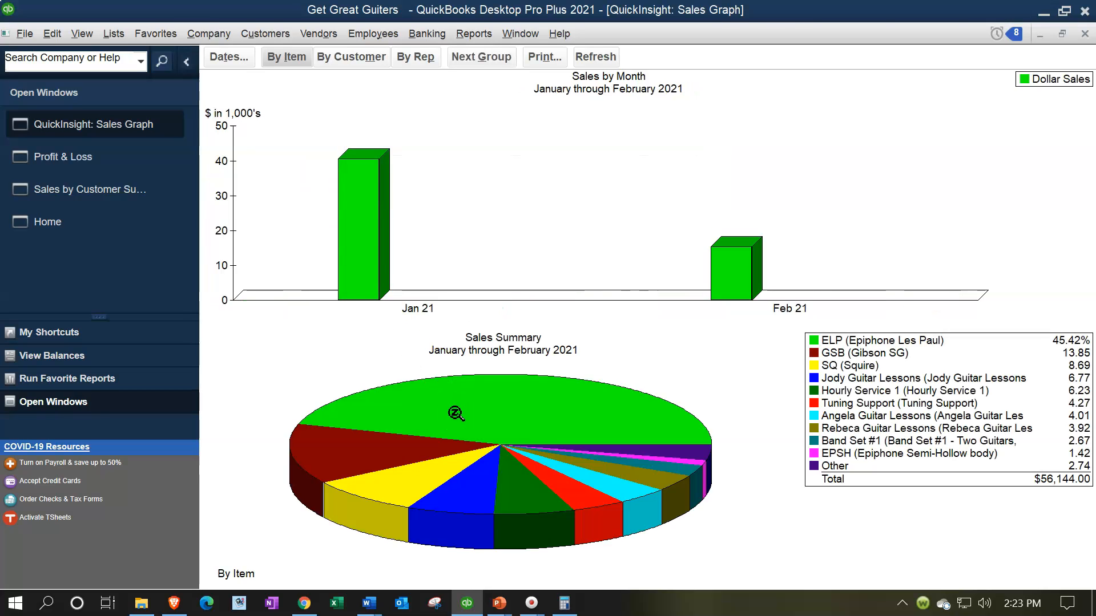
click(339, 58)
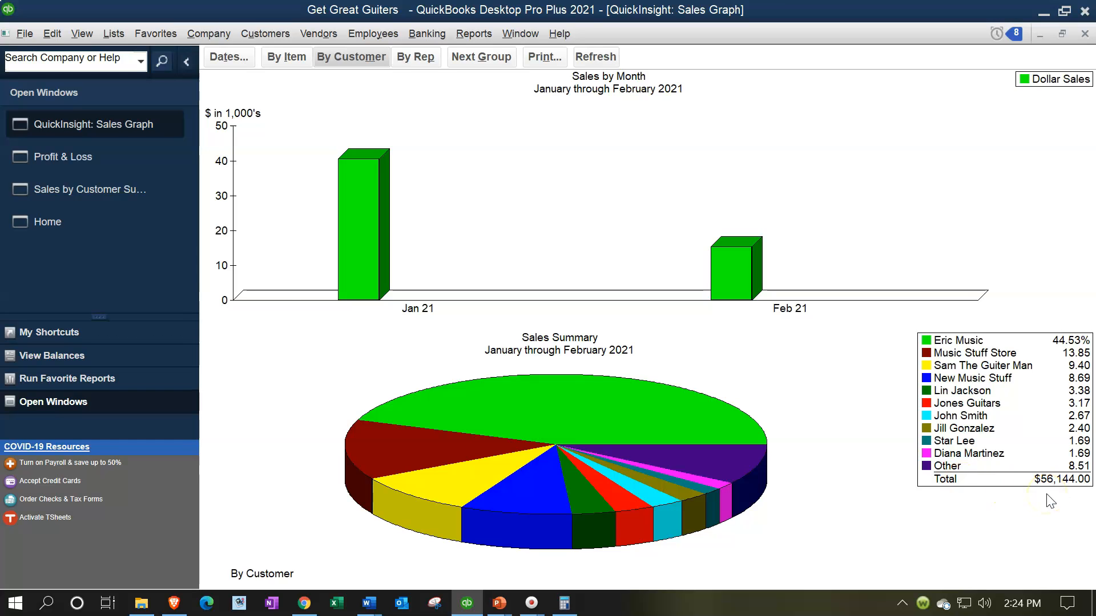
Export the Sales by Customer Summary to a new worksheet in the existing workbook Financial Stmts 02.28.21.xlsx.
click(96, 193)
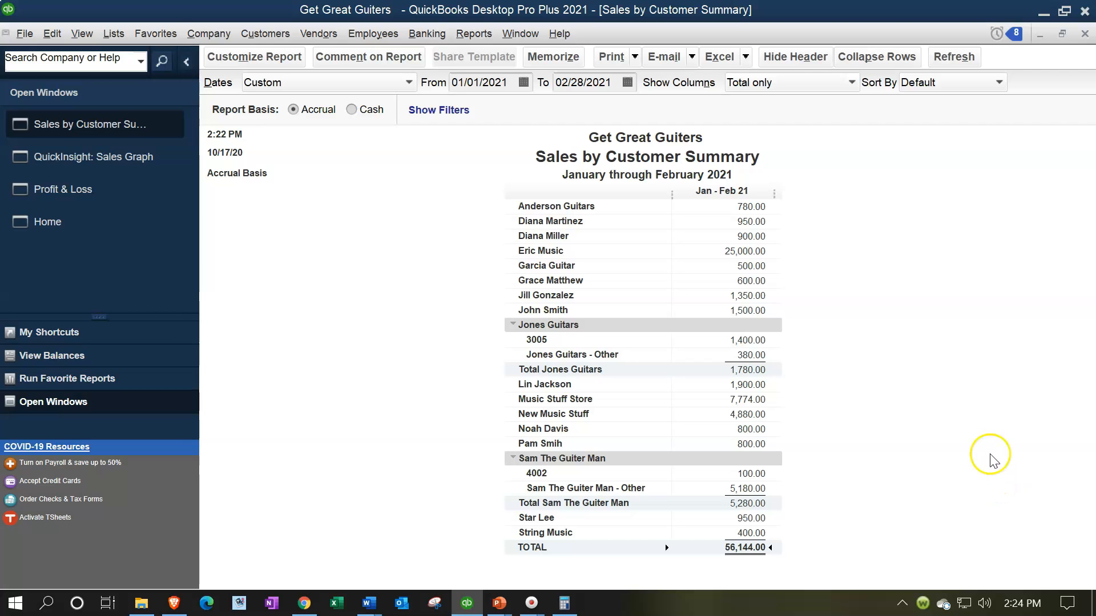
click(745, 60)
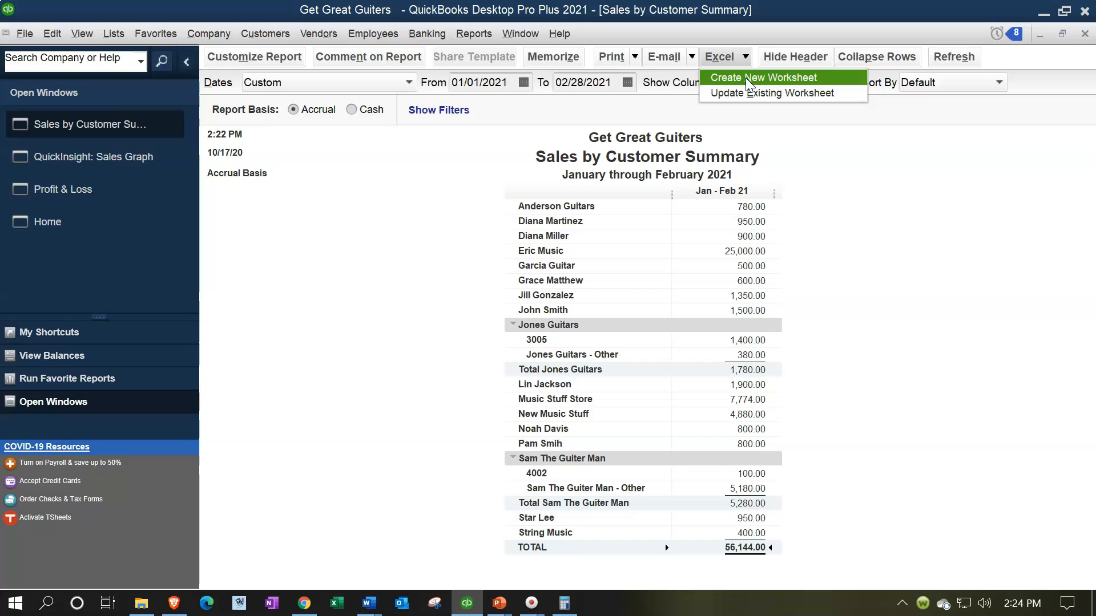
click(747, 79)
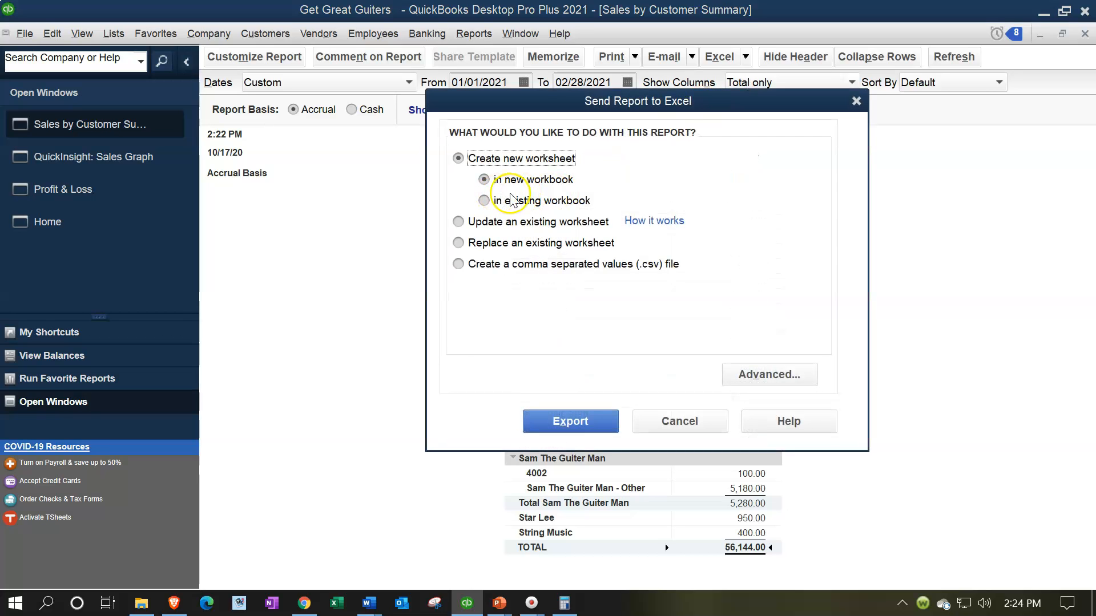
click(484, 200)
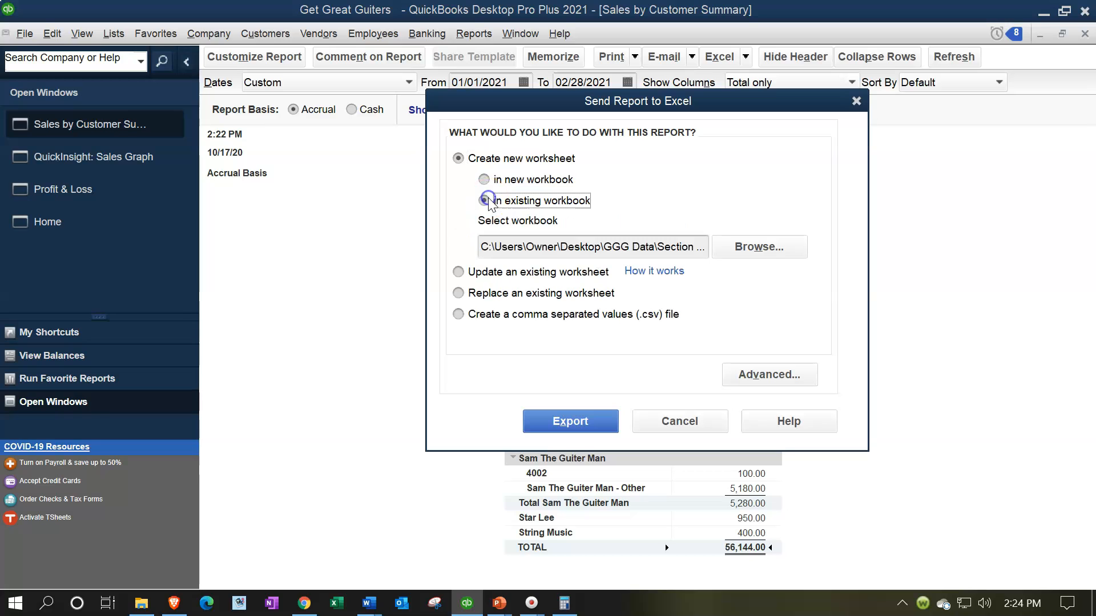
click(762, 259)
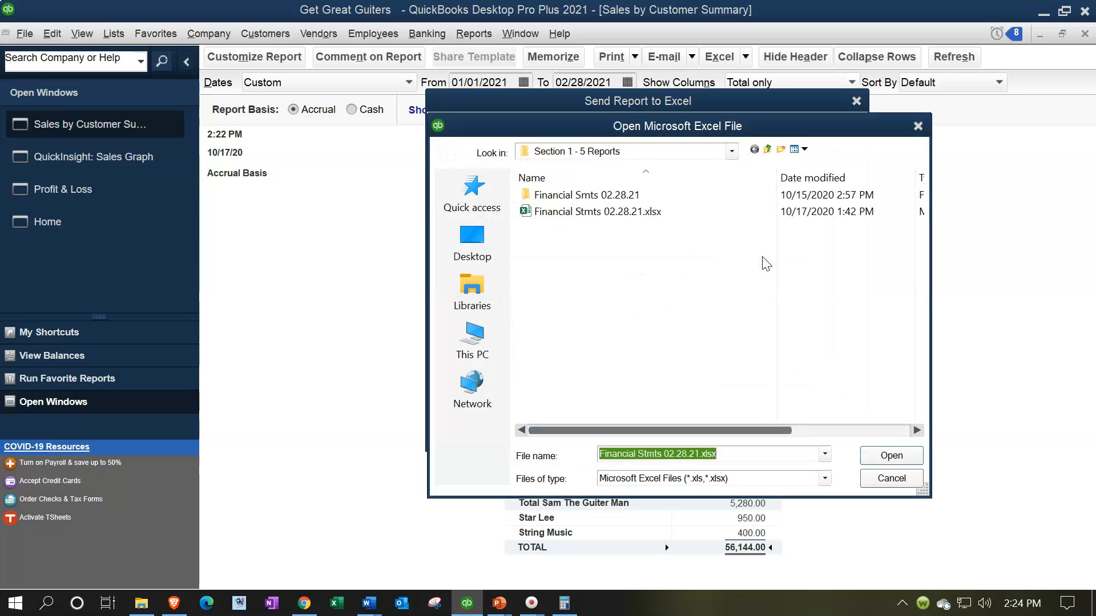
double_click(552, 212)
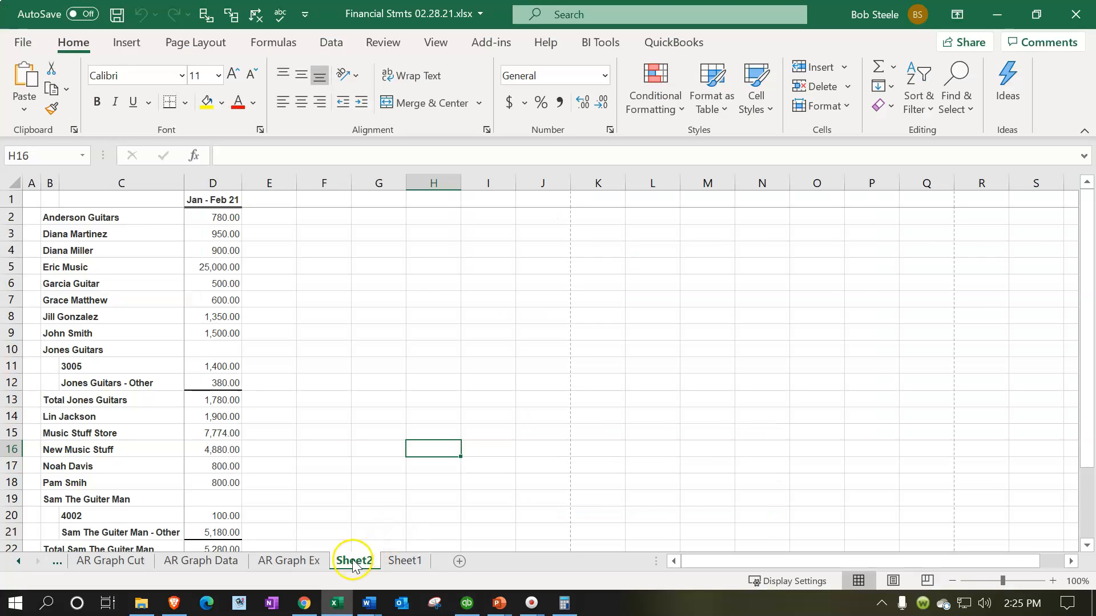
Move Sheet2 after Sheet1 in the Excel workbook and display Sheet1.
drag(353, 564, 435, 567)
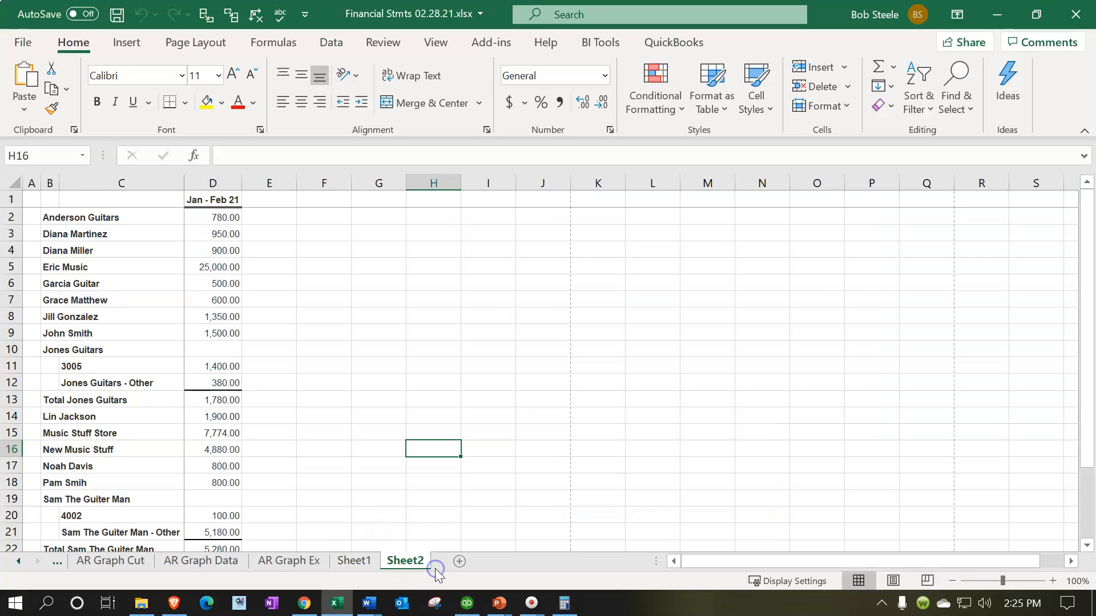
click(360, 559)
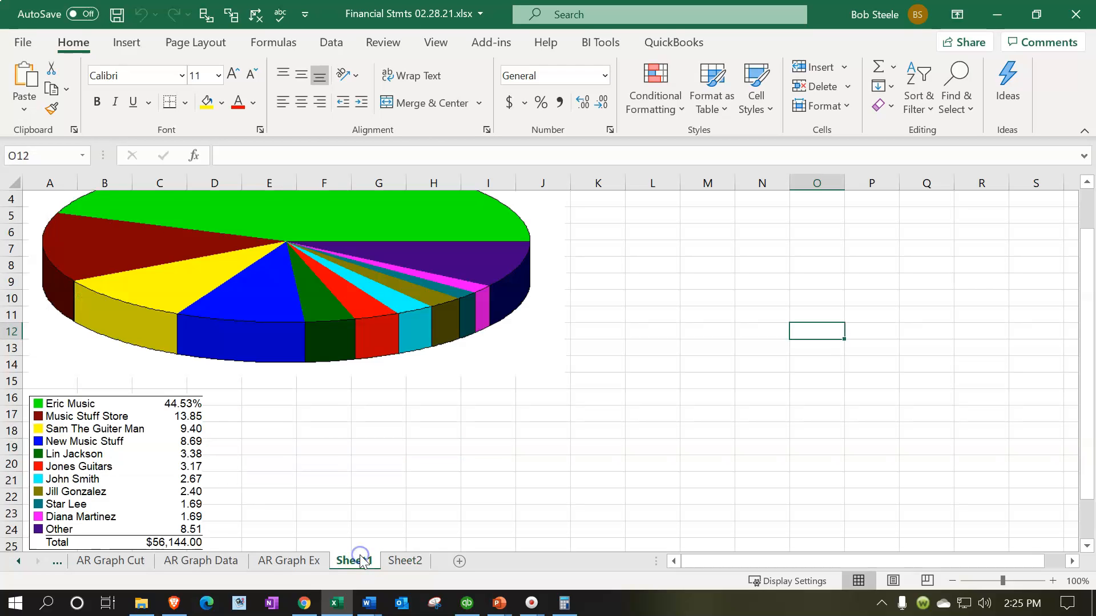
Rename the sheet Sheet1 as AR Graph.
double_click(359, 557)
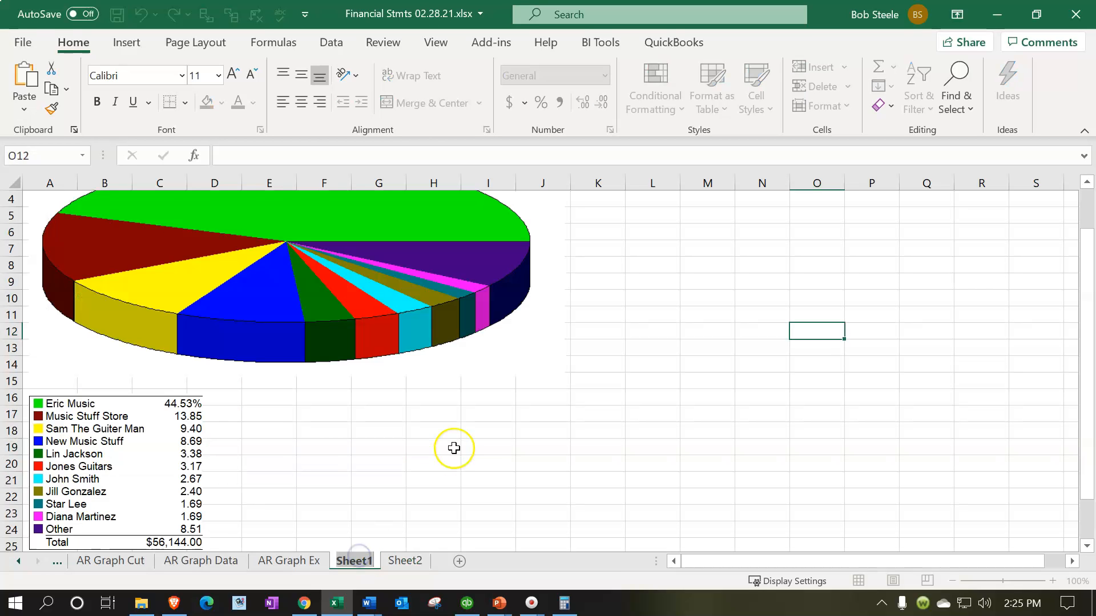
text(A)
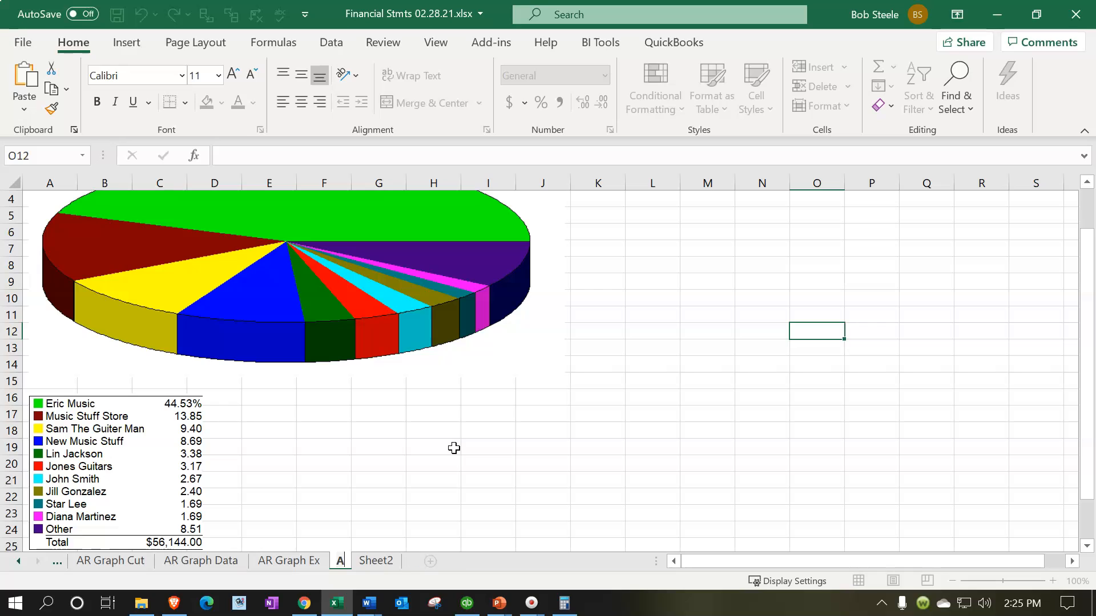
text(R Graph)
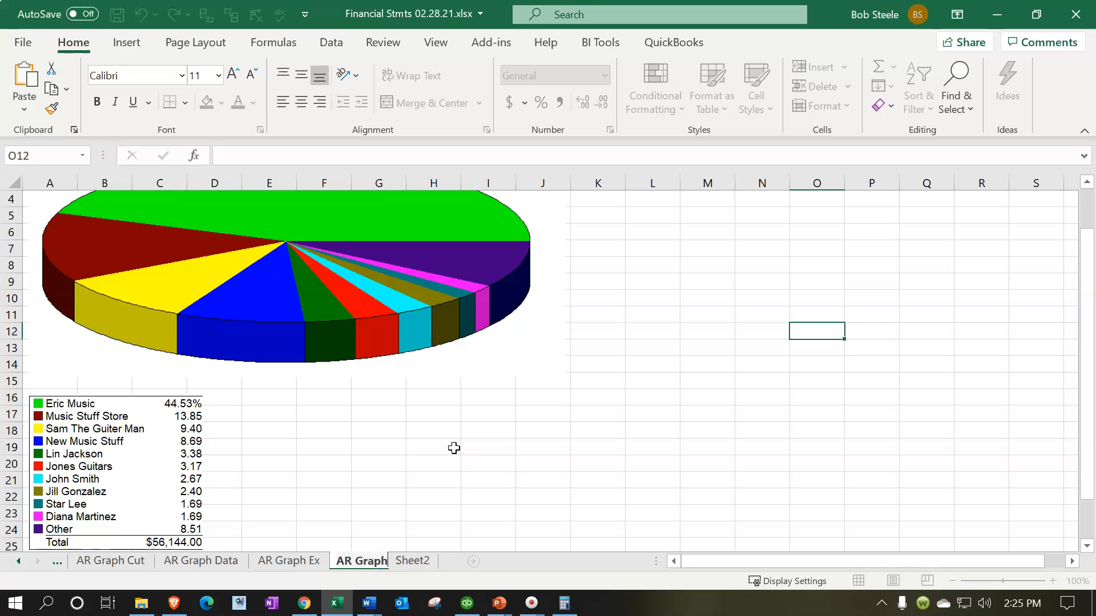
click(454, 448)
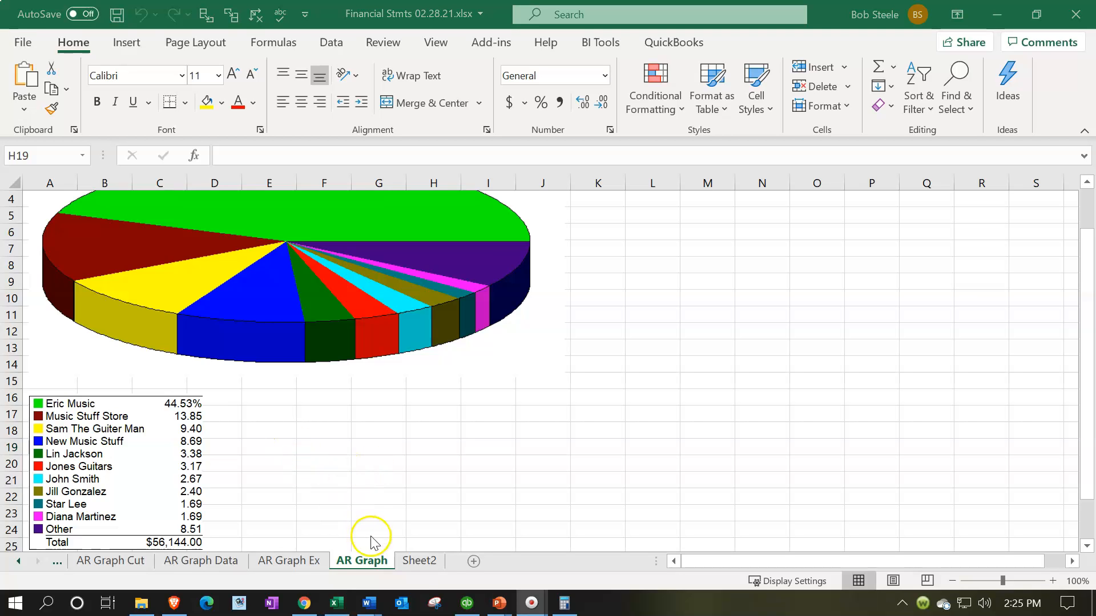
Rename the sheet Sheet2 as Sales by Cust Graph.
click(419, 566)
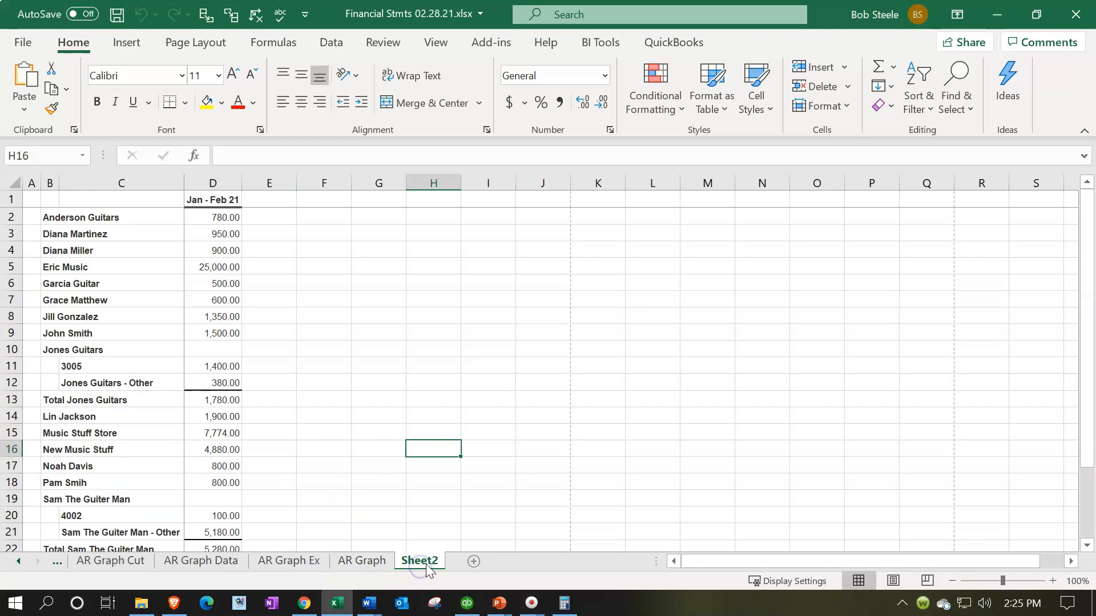
double_click(420, 562)
text(Sales by)
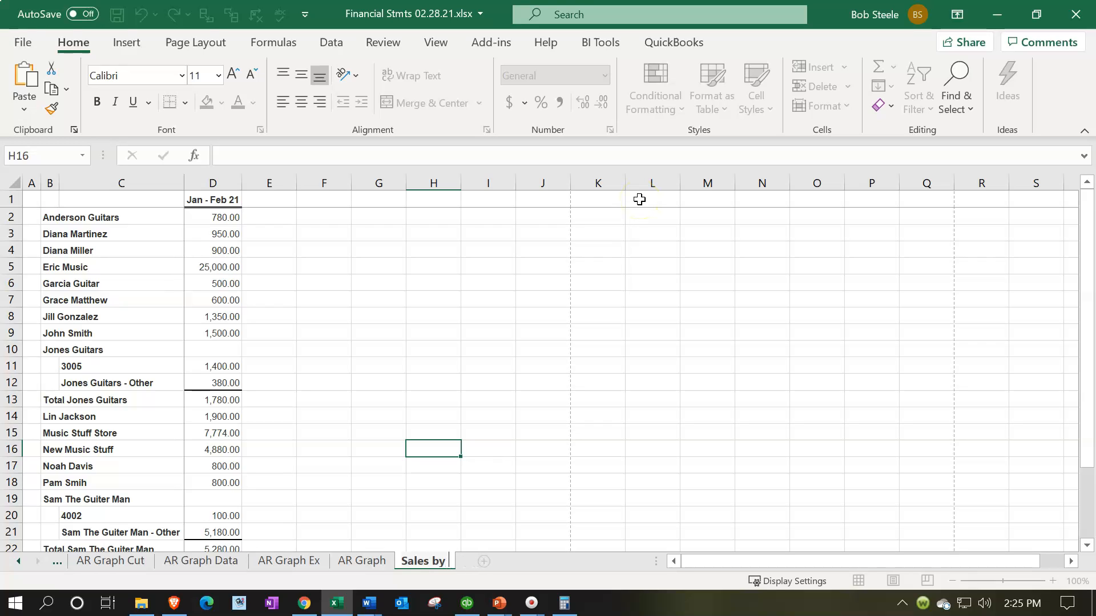
text( Custoer)
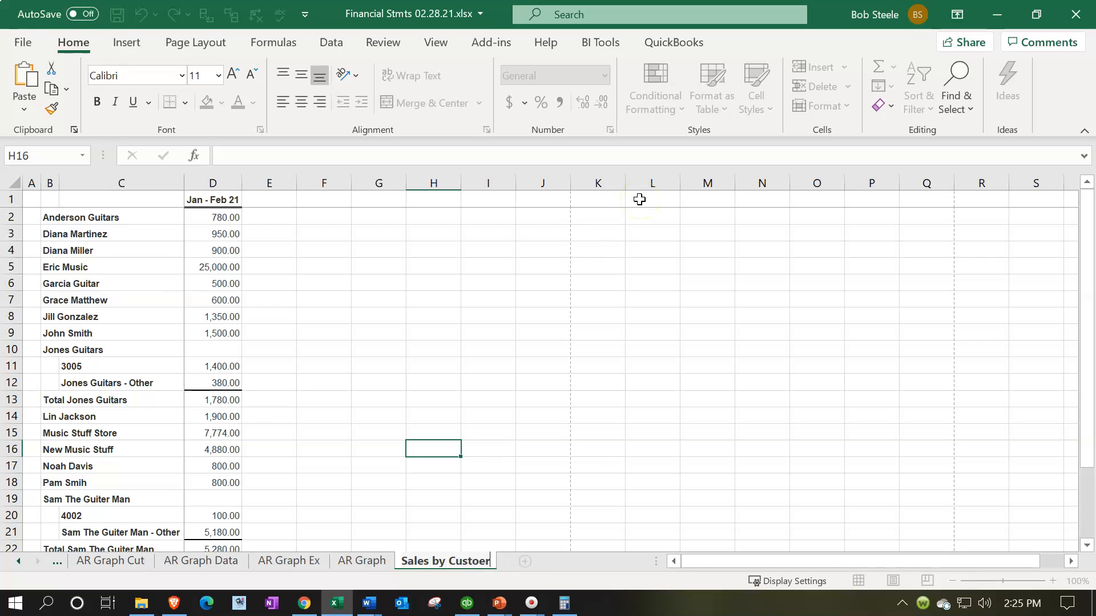
key(BackSpace)
key(BackSpace)
key(BackSpace)
text(Graph)
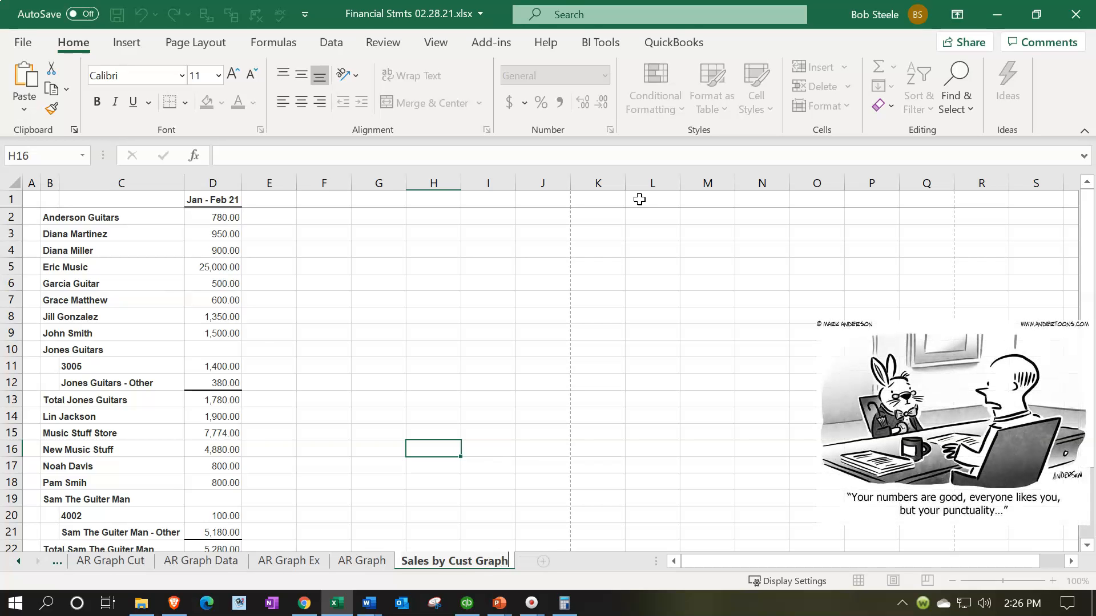
click(421, 303)
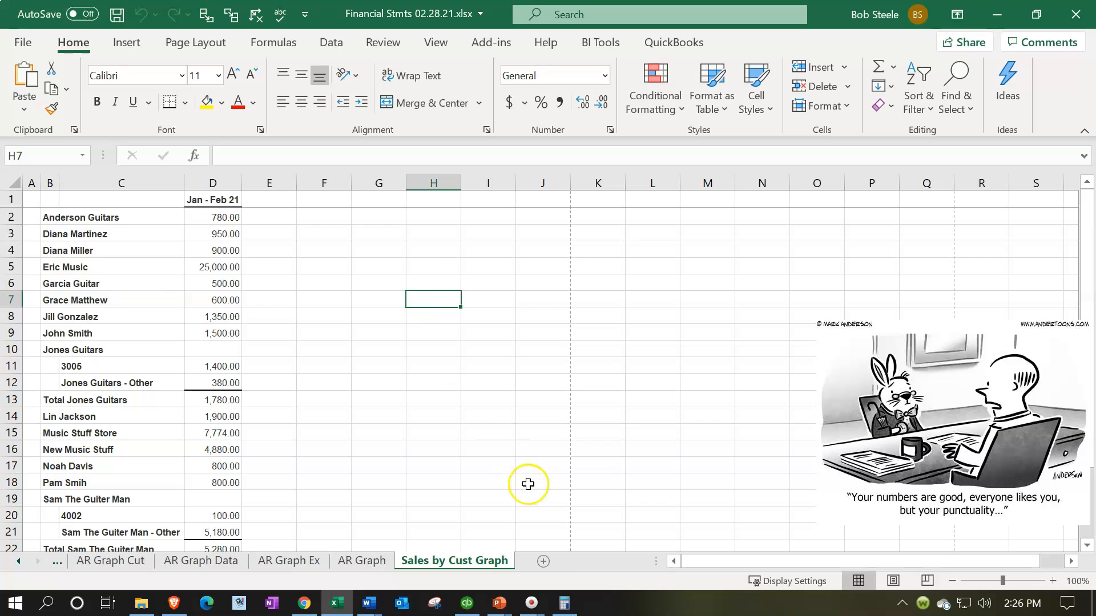
Extend the name of the customer sales sheet to Sales by Cust Graph Ex Data.
double_click(507, 561)
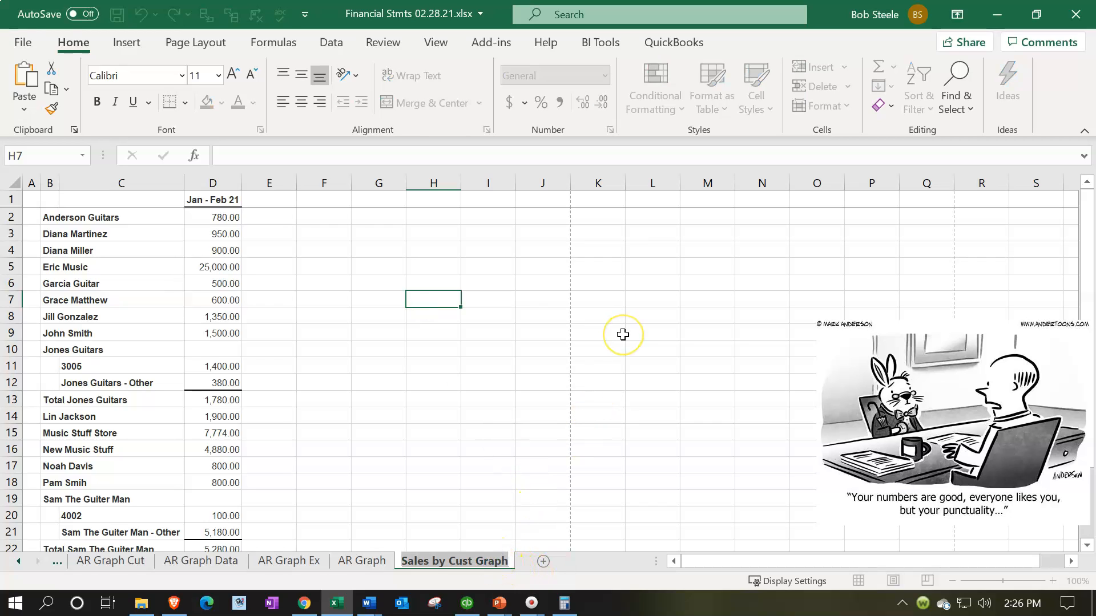
key(Right)
text(Ex Data)
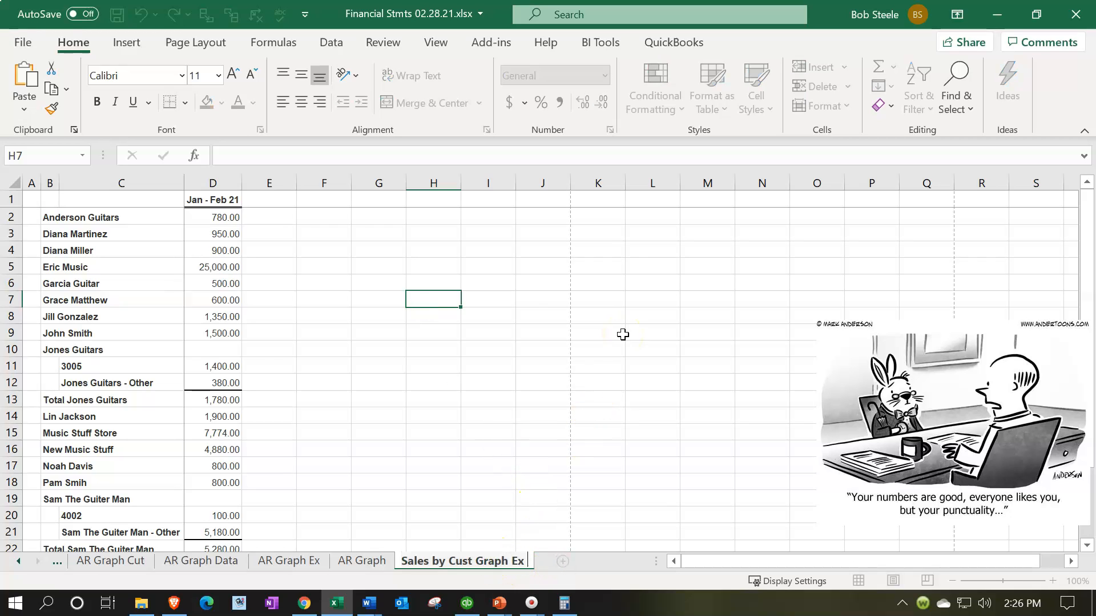
click(465, 378)
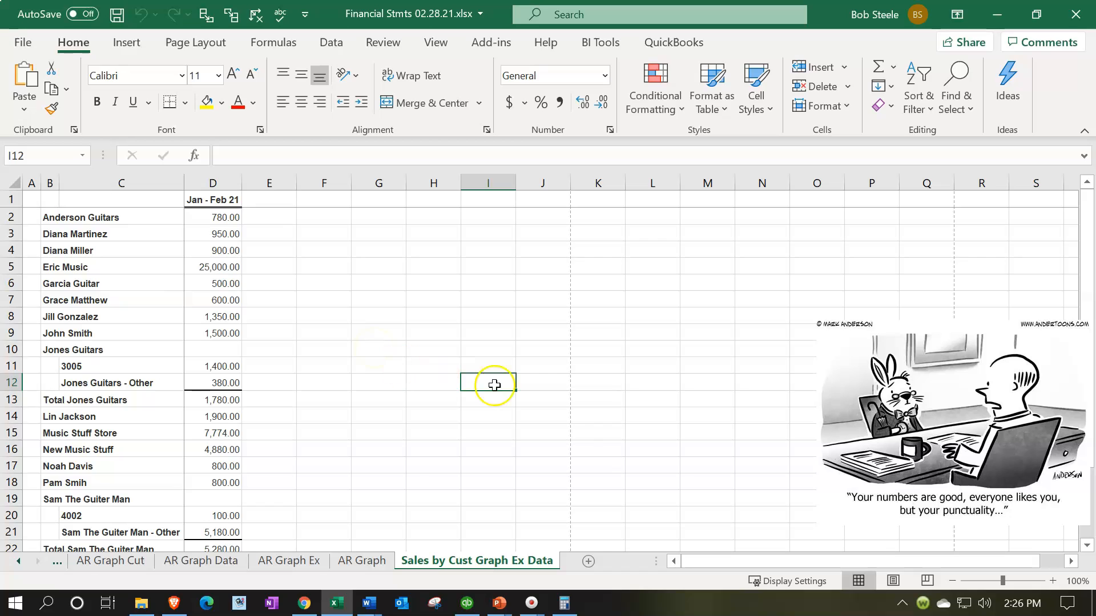
Show the sheet in Page Layout view and delete the report title and the date and basis text from its header.
click(895, 578)
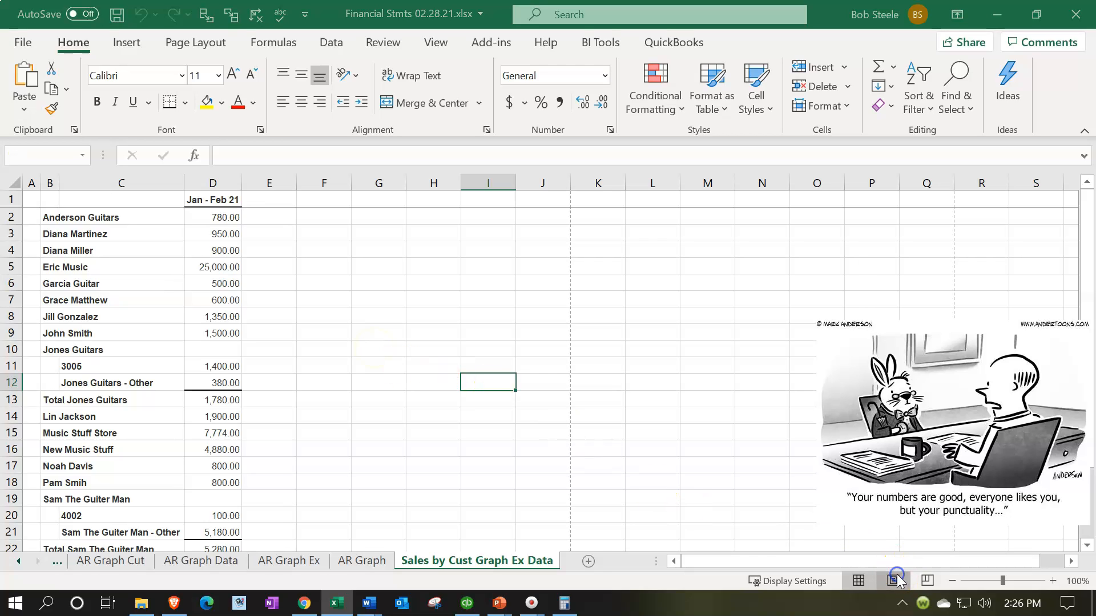
click(532, 353)
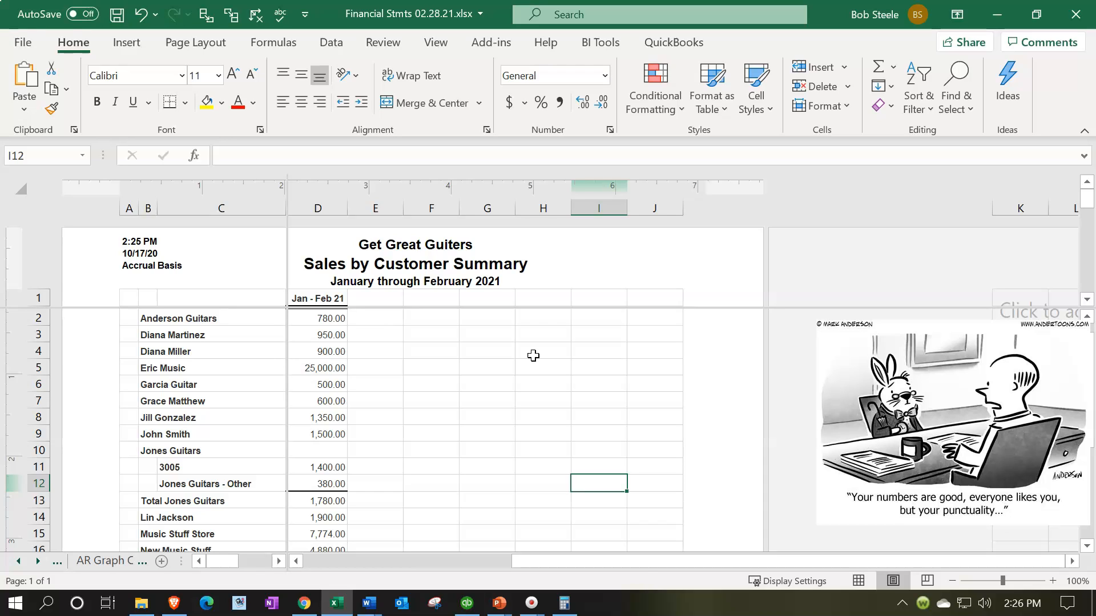
click(448, 251)
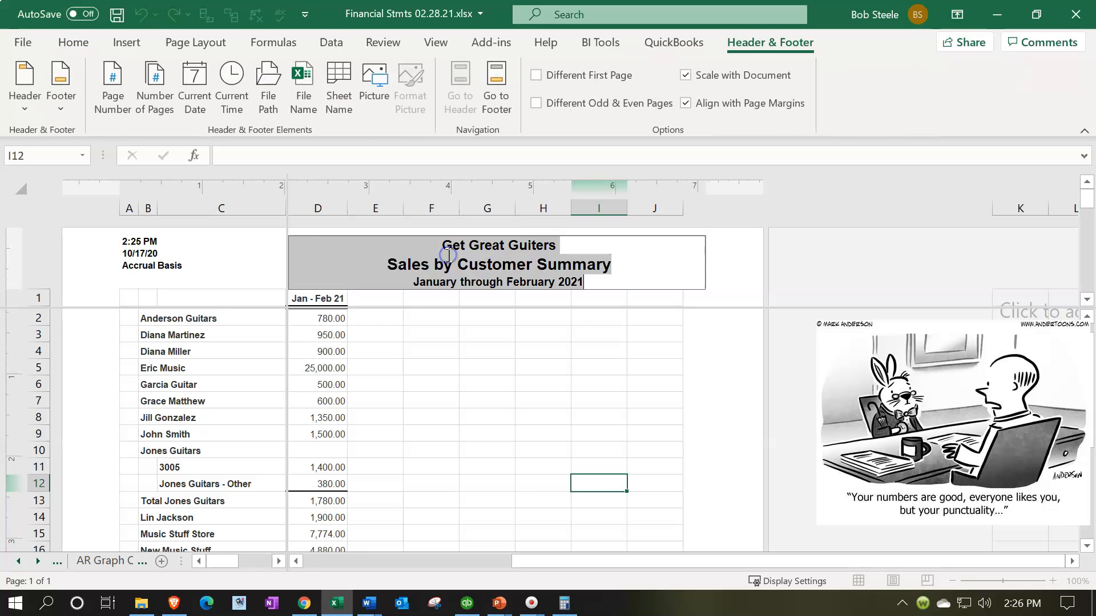
key(Delete)
click(183, 271)
key(Delete)
click(210, 353)
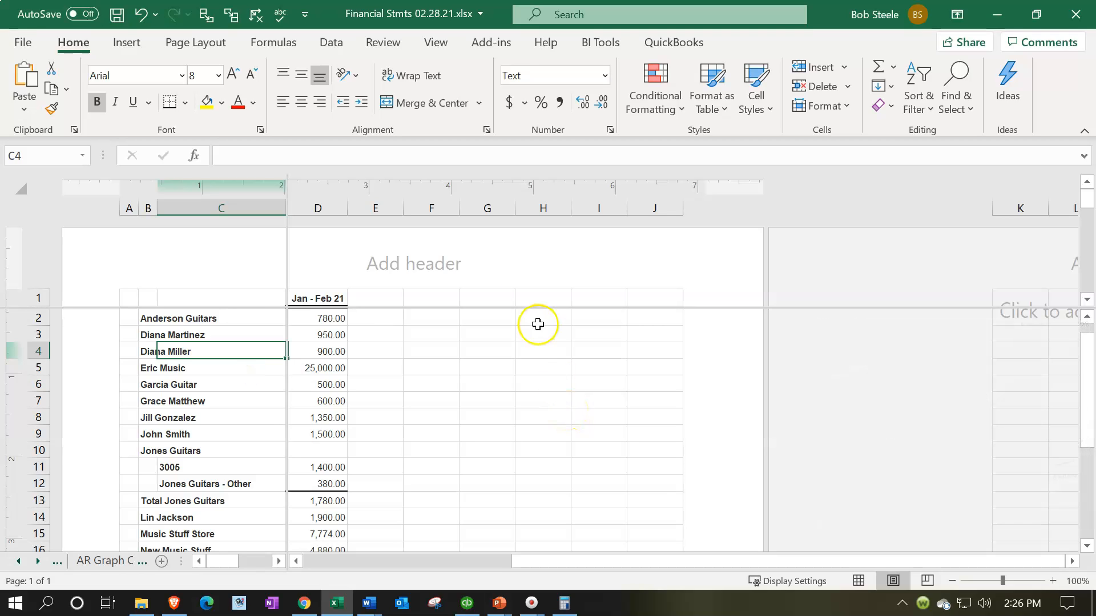
Remove the window split from the sheet and return it to Normal view.
click(435, 44)
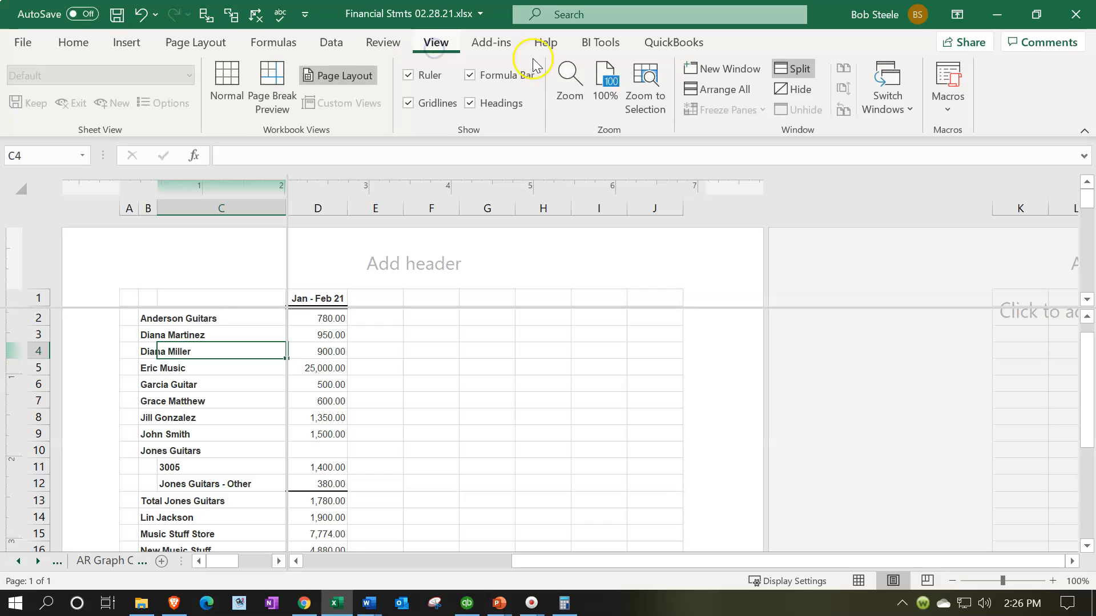
click(794, 70)
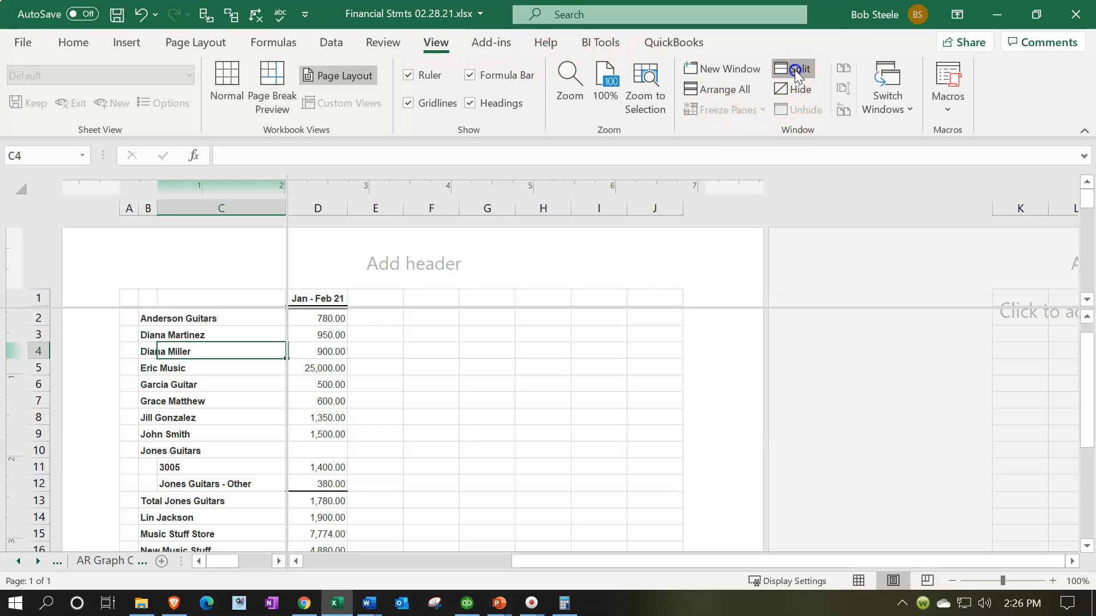
click(858, 581)
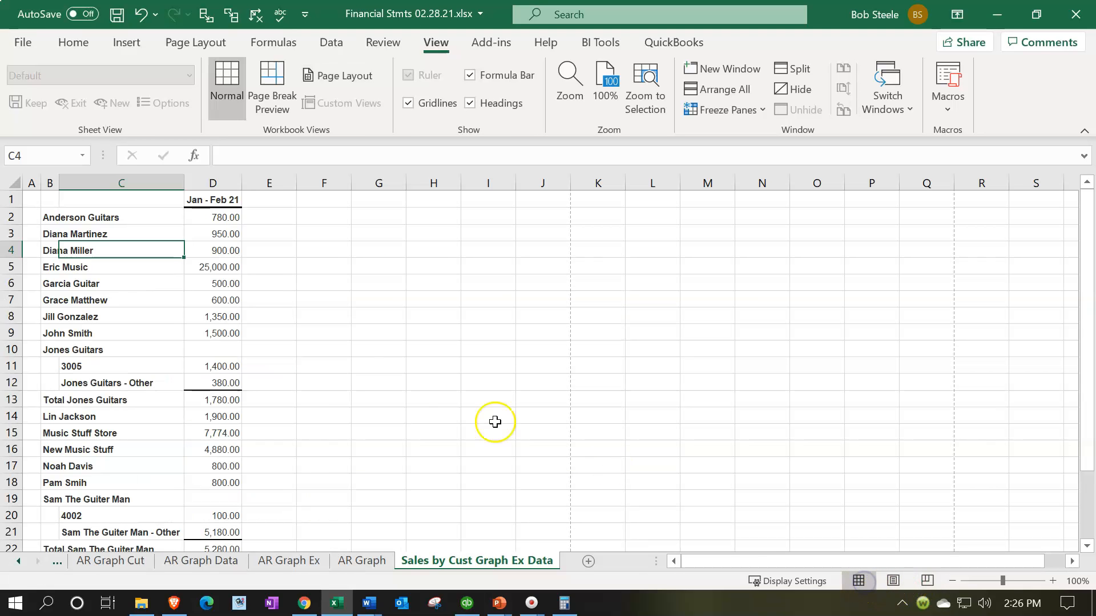
click(376, 379)
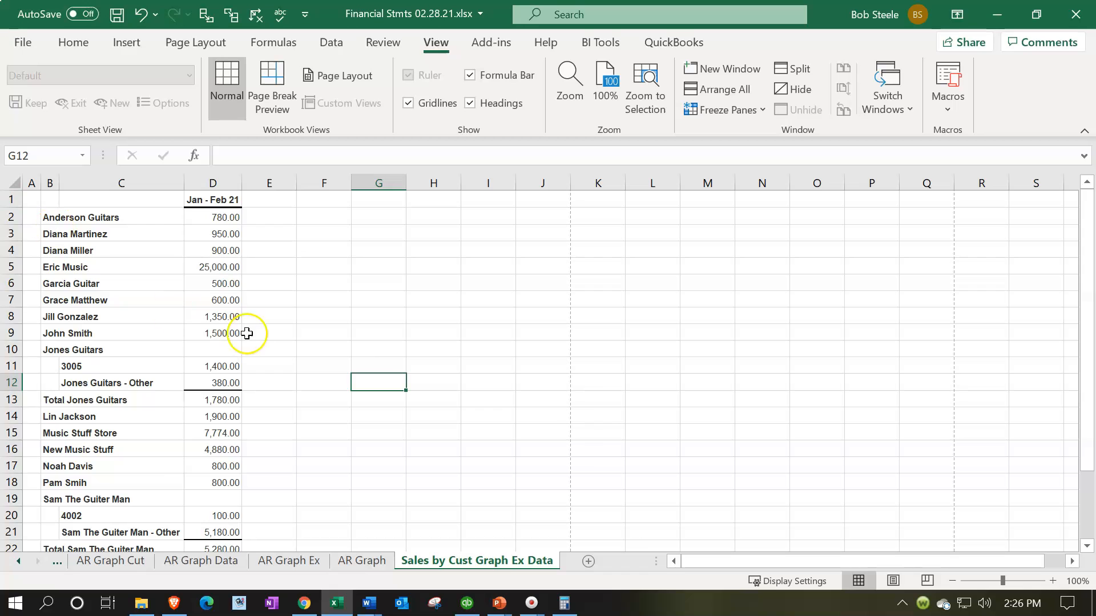
Delete row 1 with the Jan - Feb 21 heading from the customer sales sheet.
click(1059, 580)
click(1059, 580)
click(1060, 579)
click(1059, 579)
click(495, 468)
scroll(495, 468, up, 1)
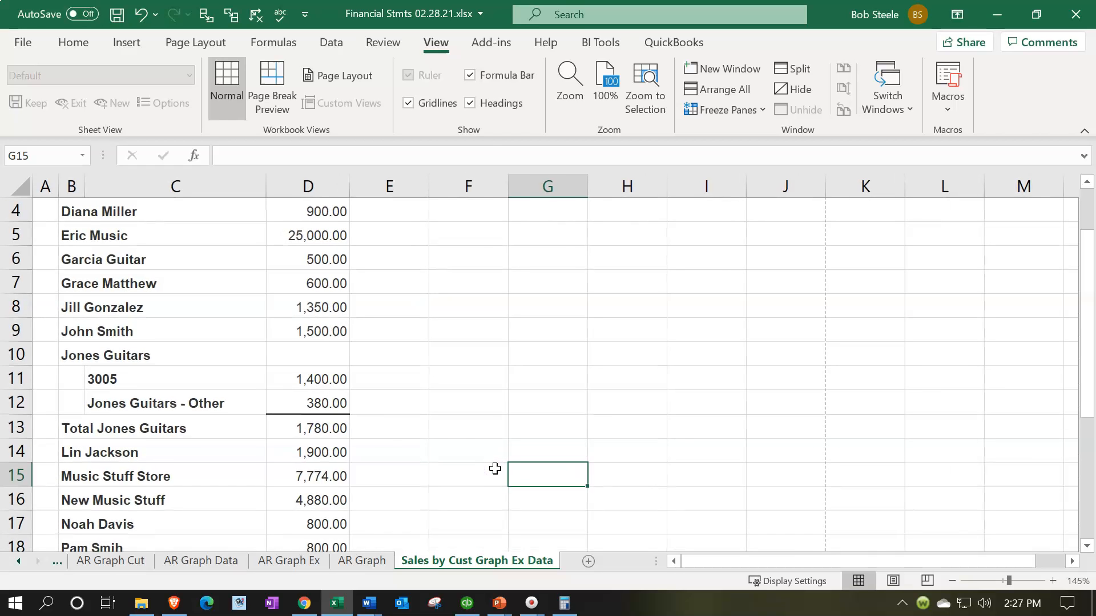
scroll(265, 450, up, 1)
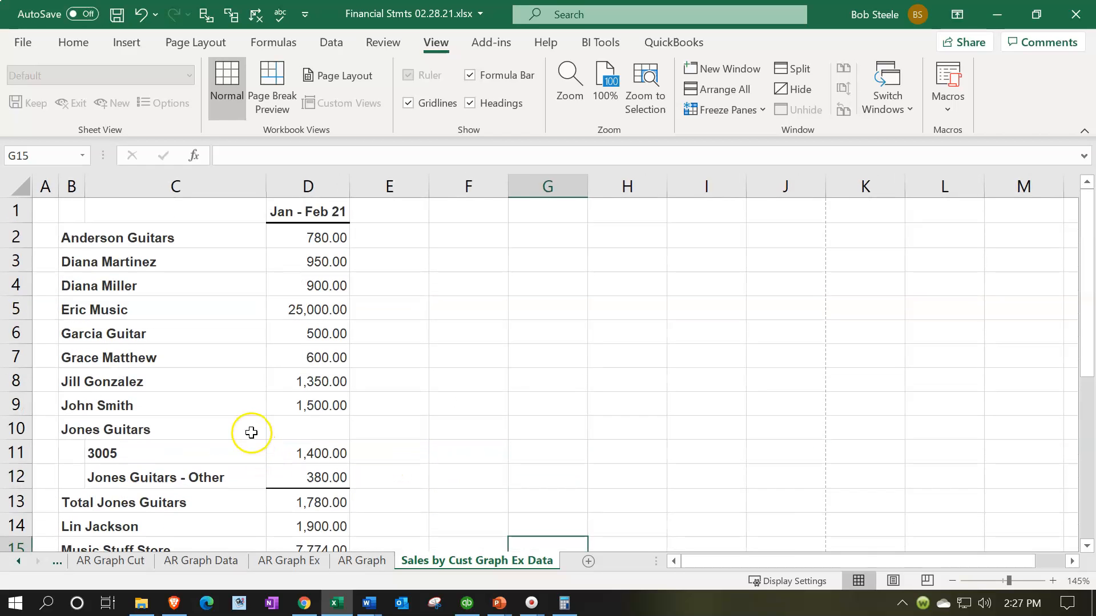
click(13, 212)
right_click(159, 212)
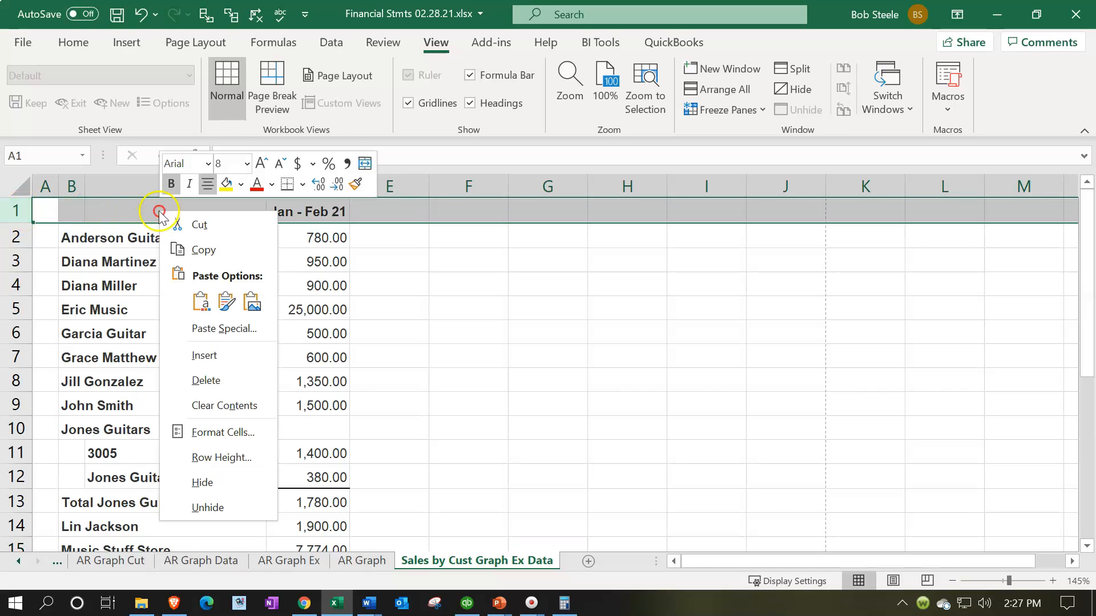
click(210, 378)
click(208, 372)
Enter 1780 in D9 for Jones Guitars and delete its detail and total rows 10 to 12.
scroll(208, 372, down, 1)
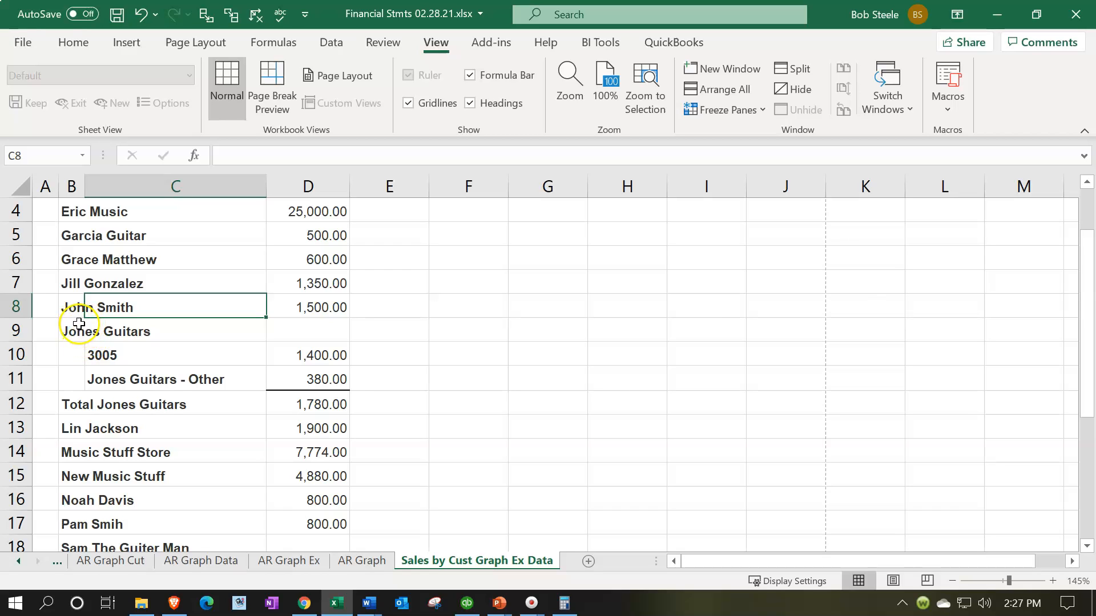
click(334, 404)
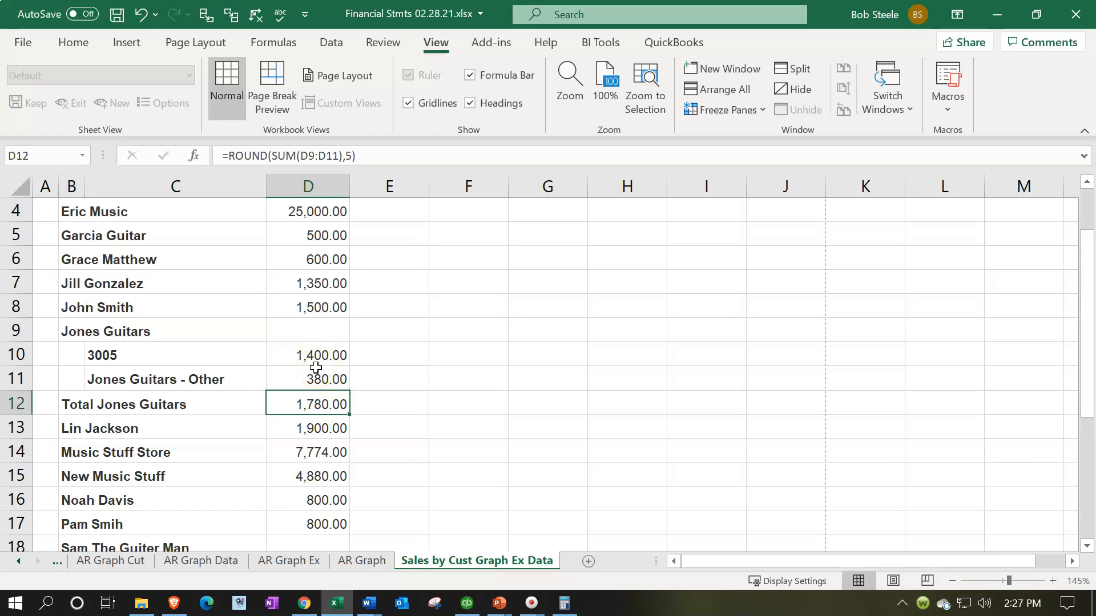
click(303, 329)
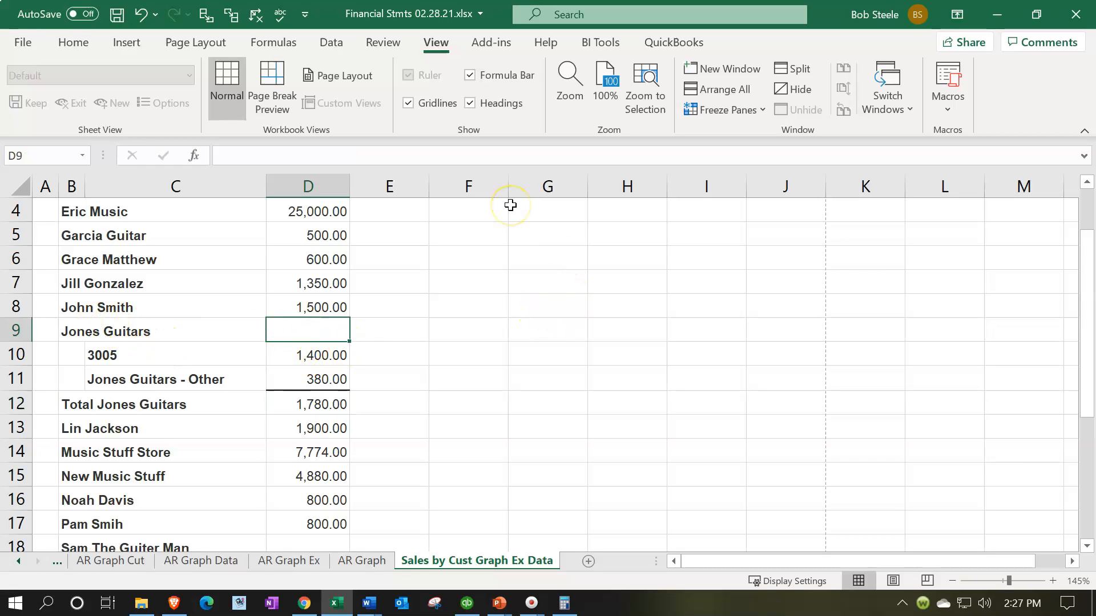
text(1780)
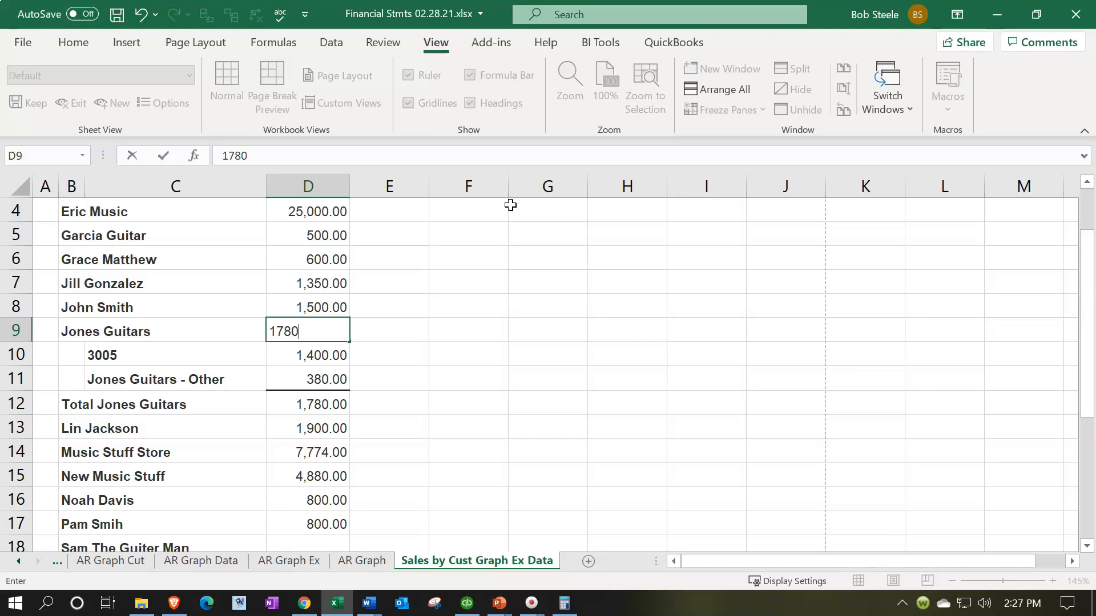
key(Return)
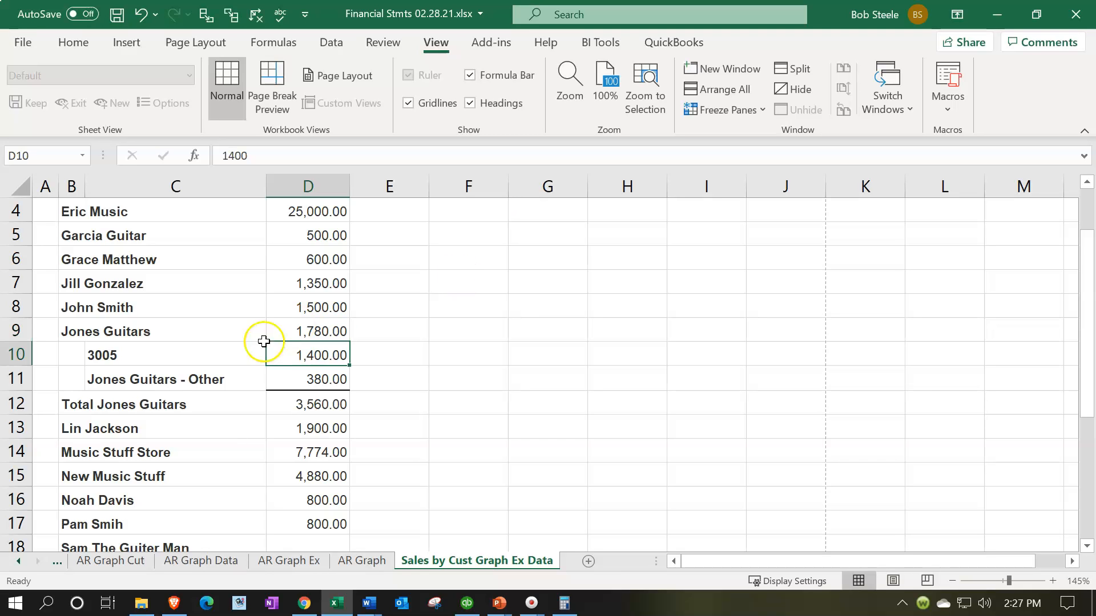
drag(13, 361, 17, 394)
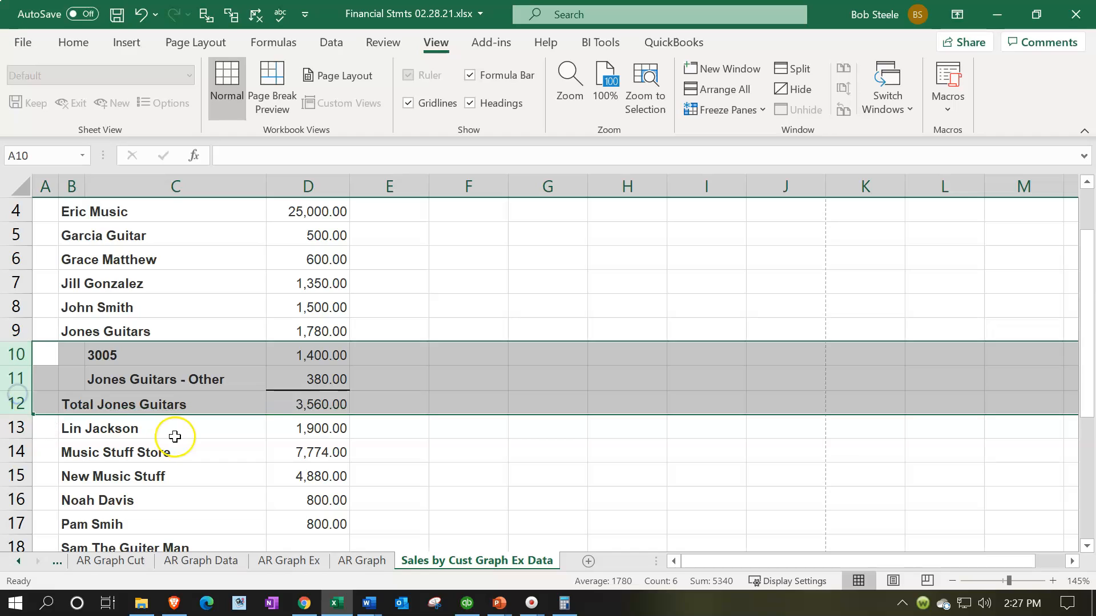
right_click(380, 358)
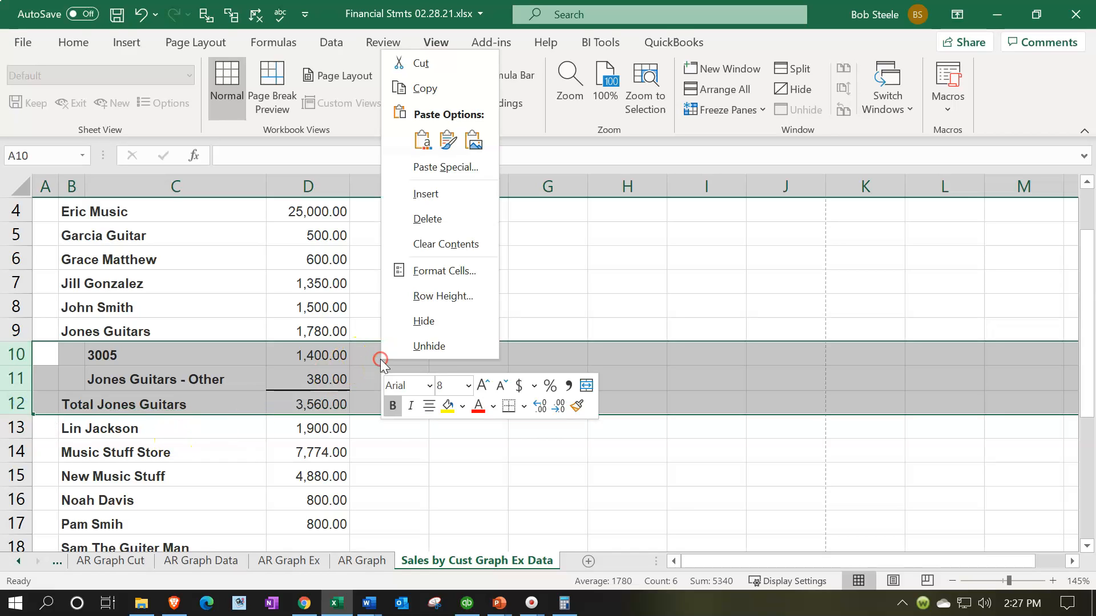
click(429, 220)
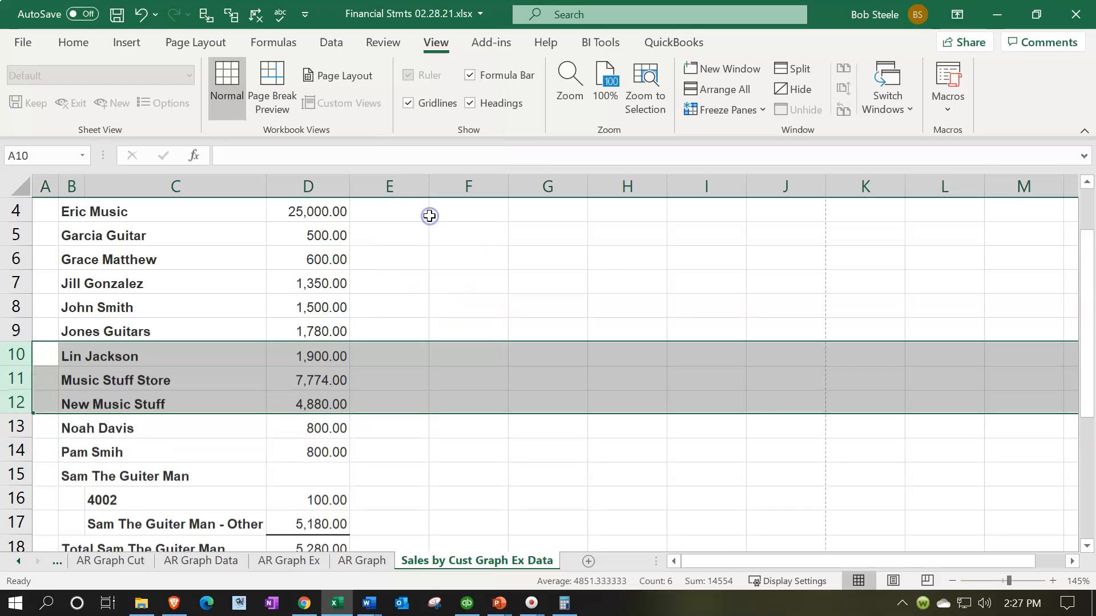
Enter 5280 in D15 as the sales amount for Sam The Guiter Man.
click(297, 359)
click(300, 379)
scroll(300, 380, down, 2)
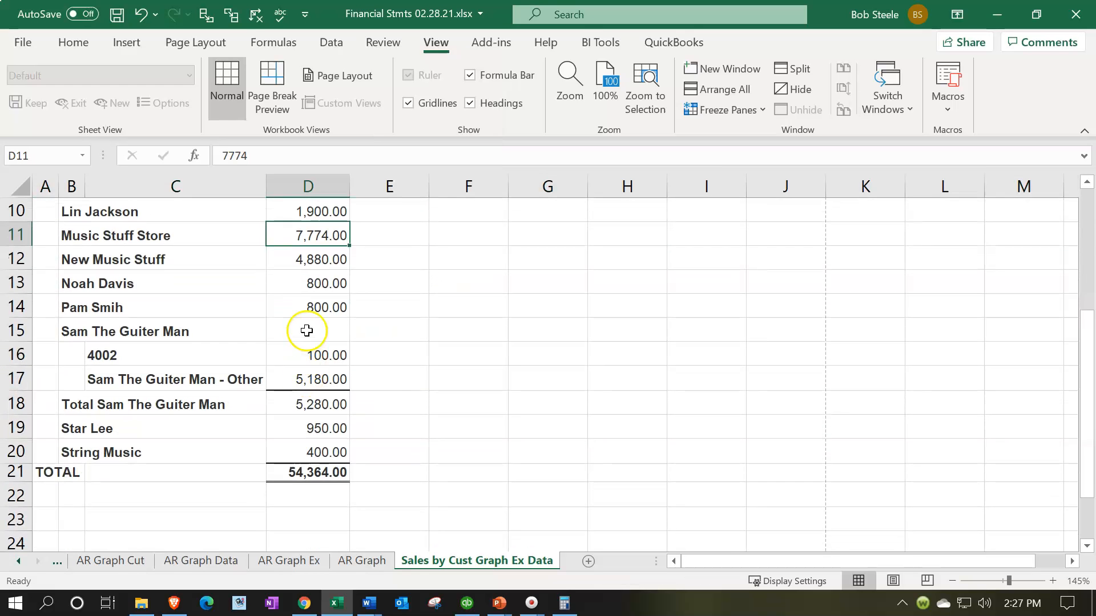
click(307, 331)
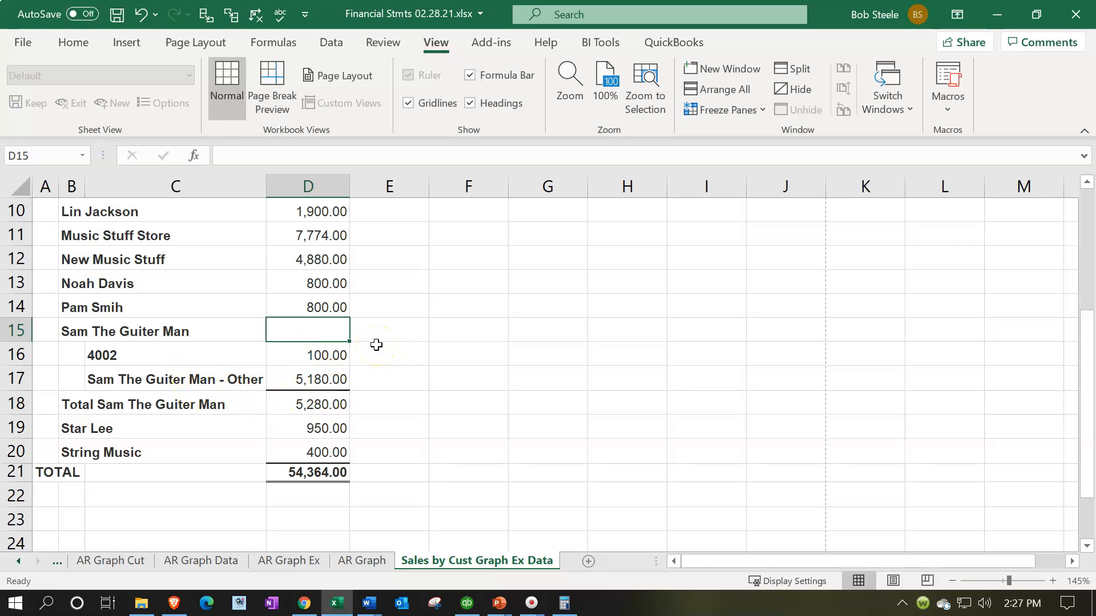
text(5)
text(0)
key(Return)
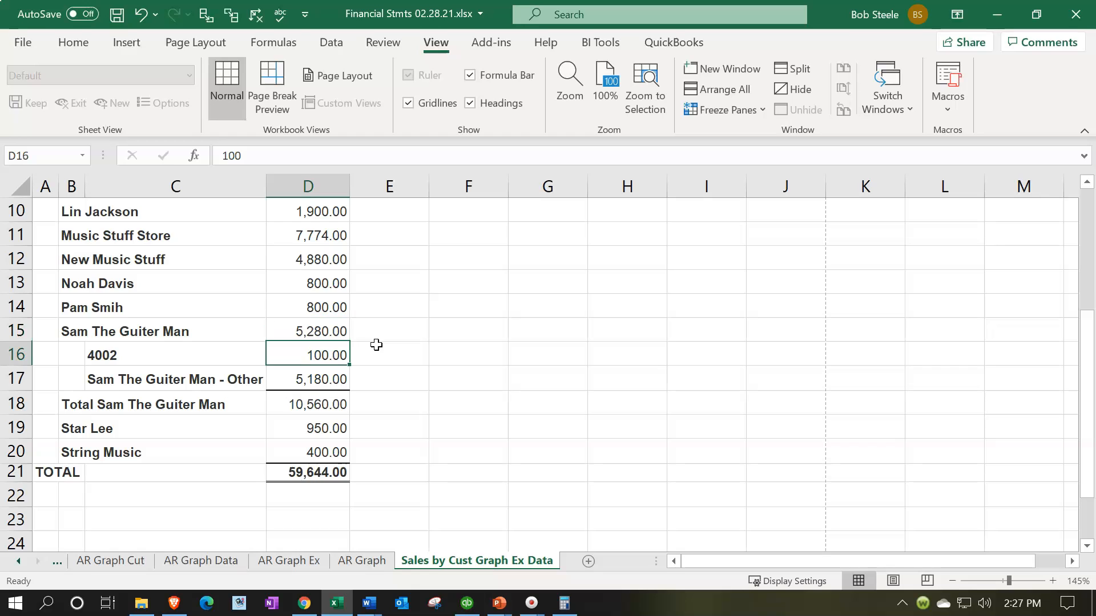
Delete rows 16 to 18 with the detail and total lines of Sam The Guiter Man.
drag(29, 355, 32, 399)
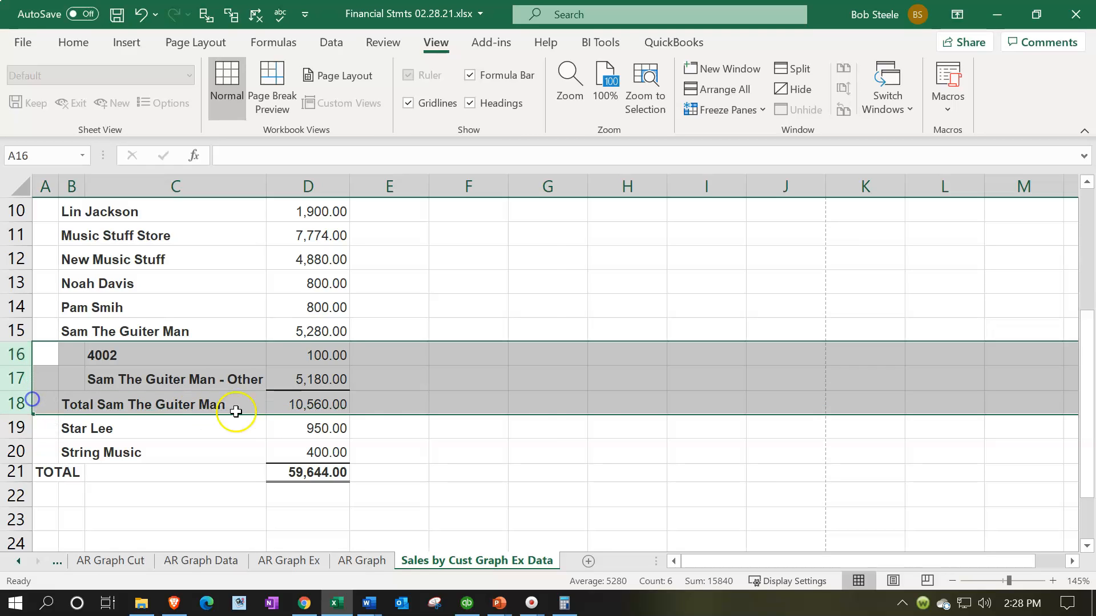
right_click(436, 383)
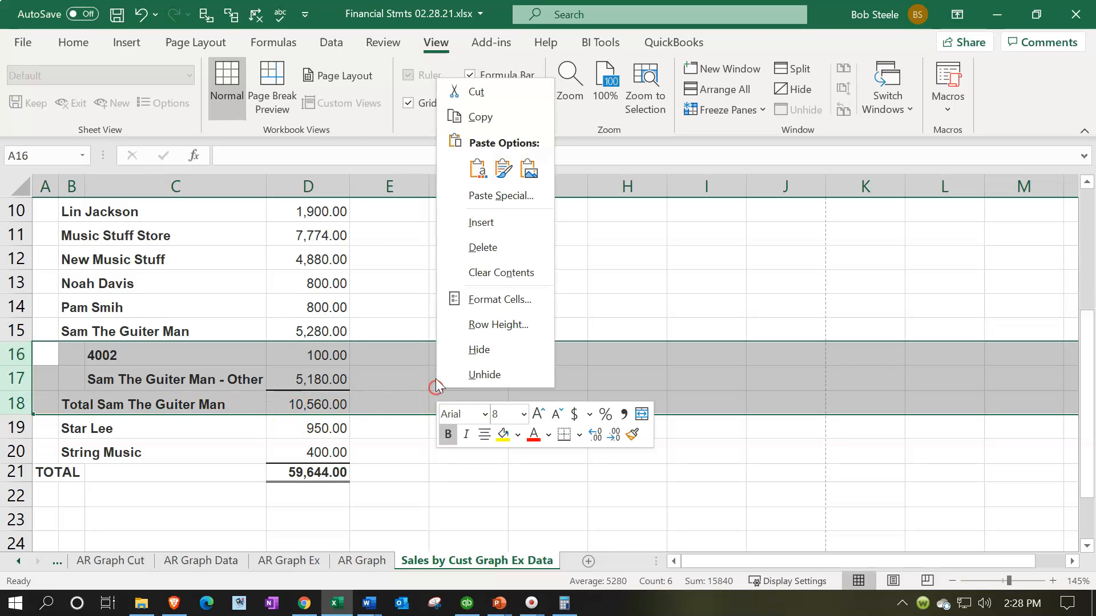
click(466, 251)
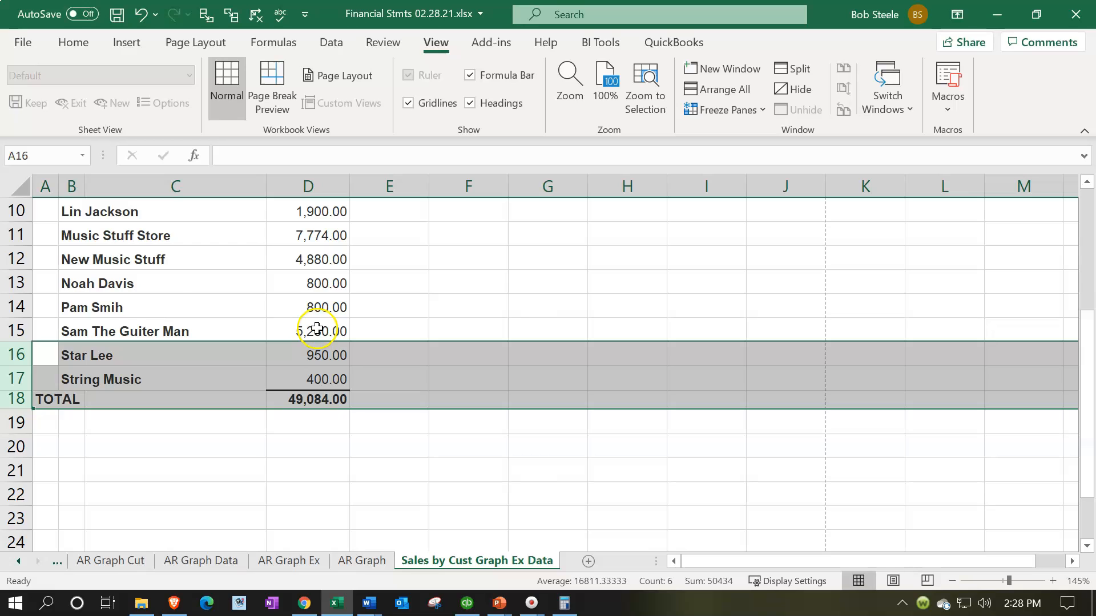
Check the TOTAL formula in D18 against the sum of the customer amounts in D1:D17.
click(317, 330)
click(319, 399)
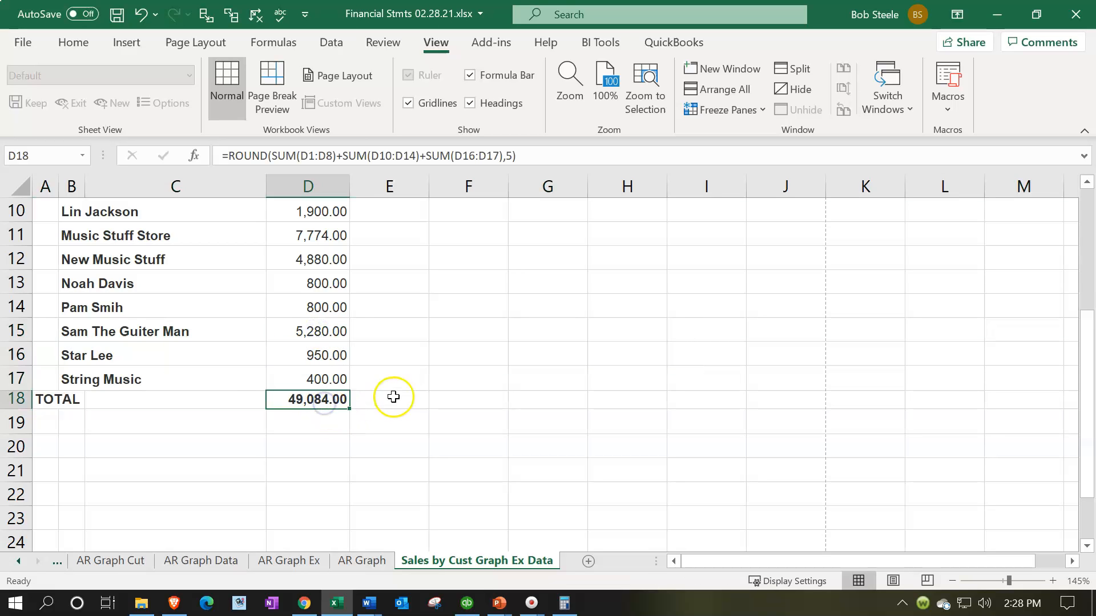
drag(325, 379, 300, 202)
scroll(477, 426, down, 4)
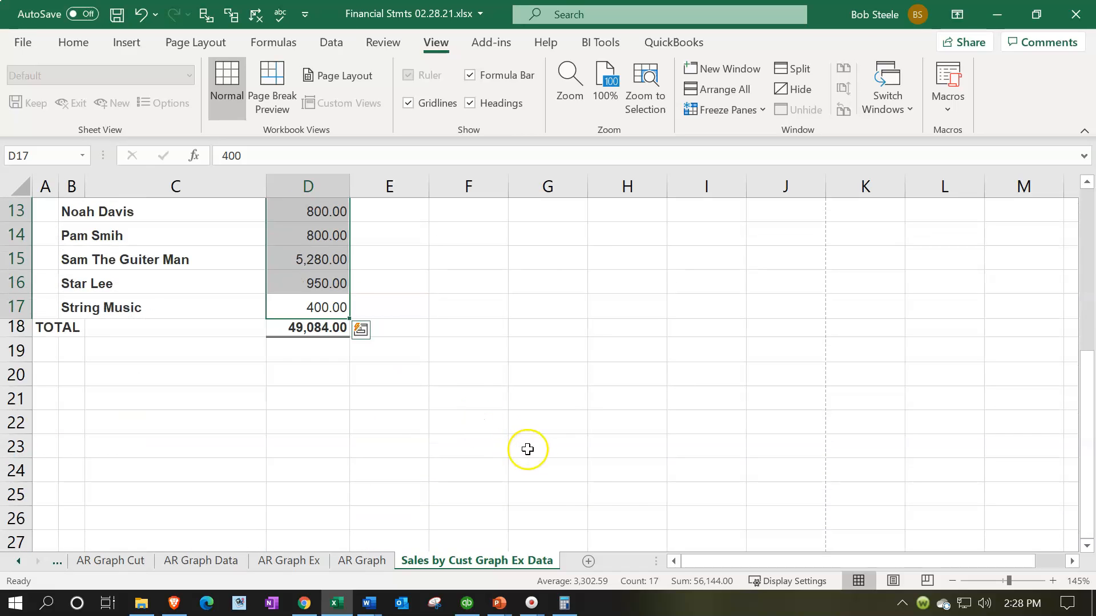
Delete the TOTAL row 18 below the customer list.
click(396, 421)
click(20, 327)
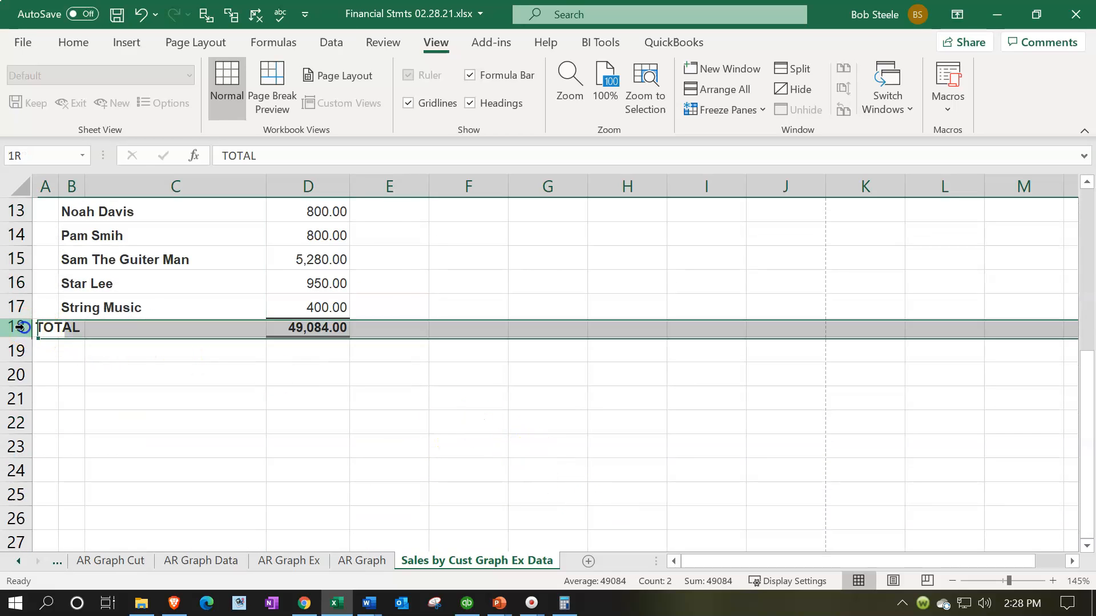
right_click(172, 329)
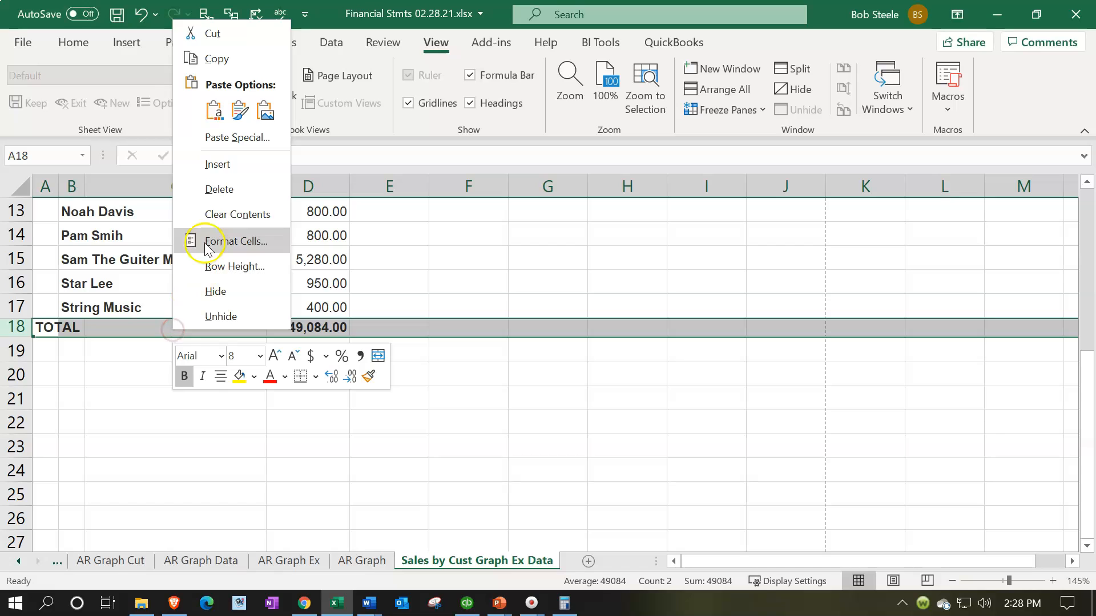
click(217, 189)
Compare the sum of D1:D17 with the total of the Sales by Customer Summary report in QuickBooks, and return to Excel to review the list.
scroll(256, 297, up, 4)
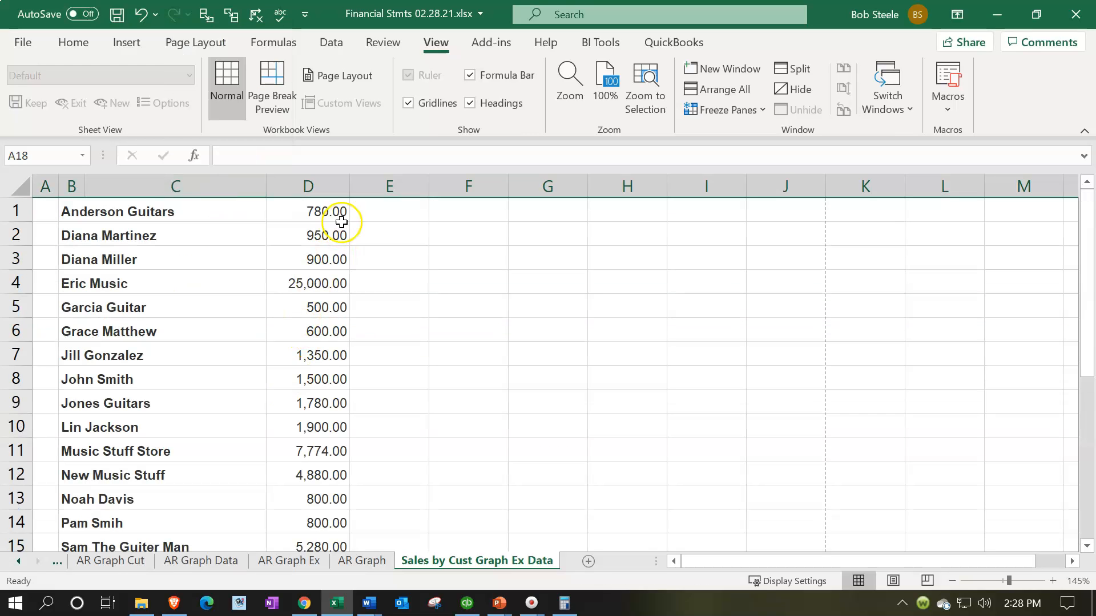
drag(341, 221, 332, 498)
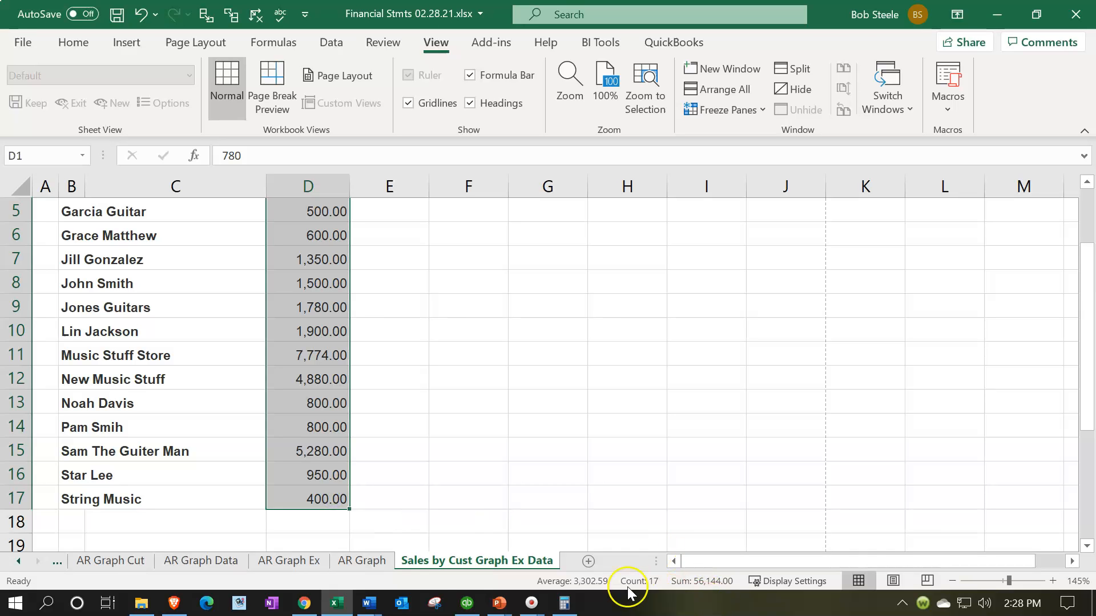
click(467, 604)
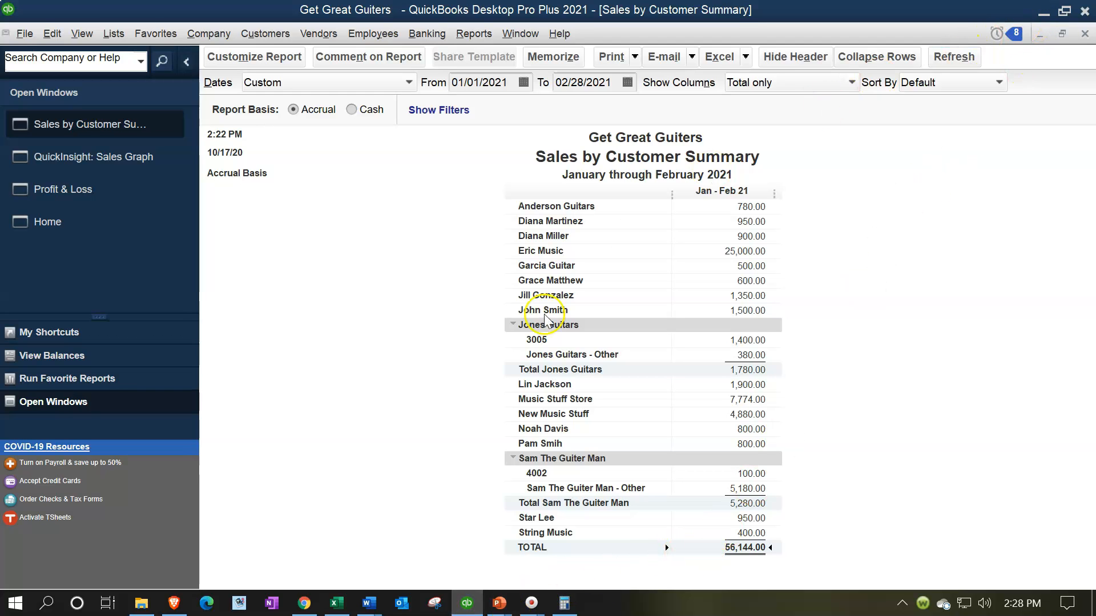
click(337, 603)
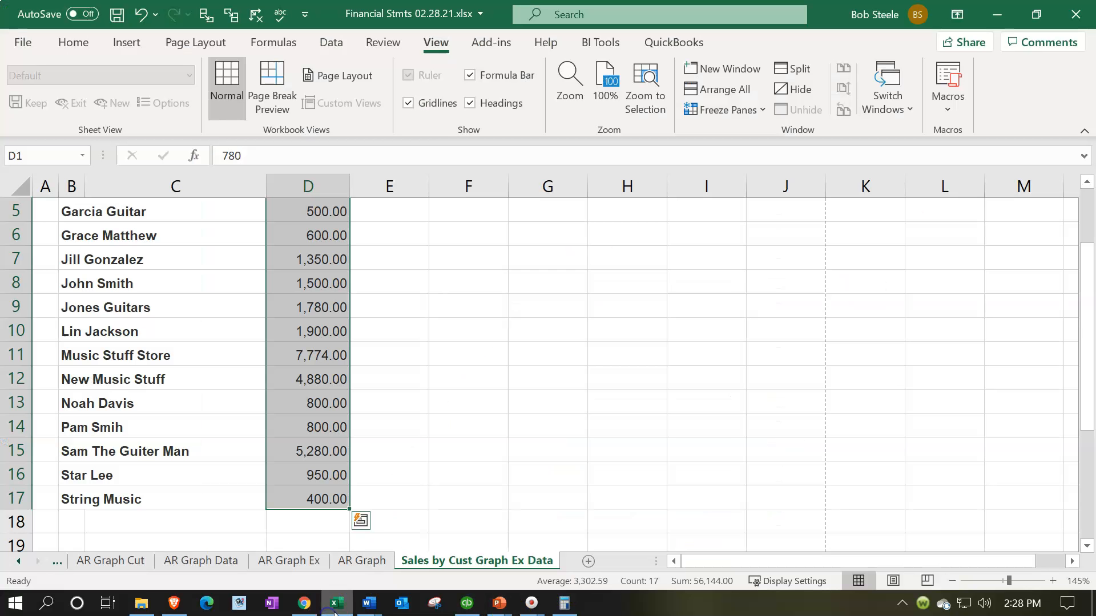
click(501, 383)
scroll(500, 371, up, 2)
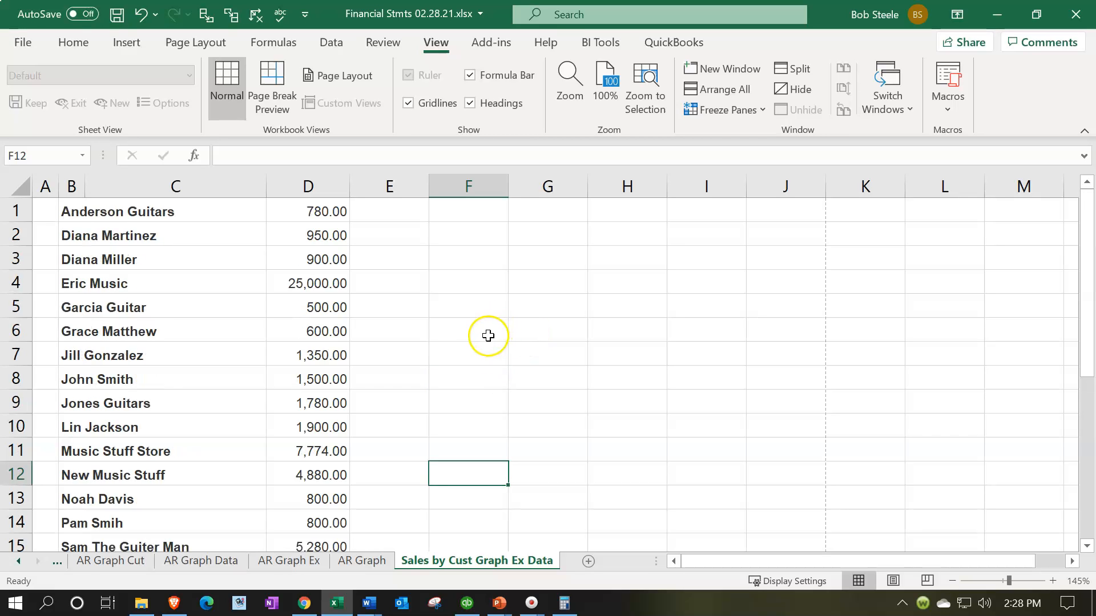
scroll(469, 338, down, 4)
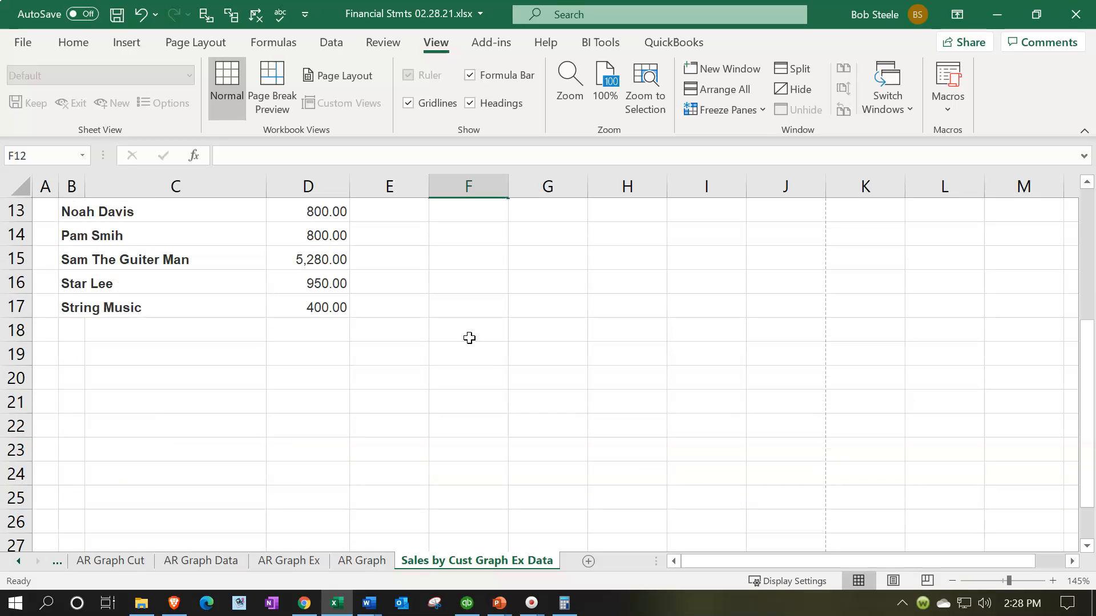
scroll(469, 338, up, 4)
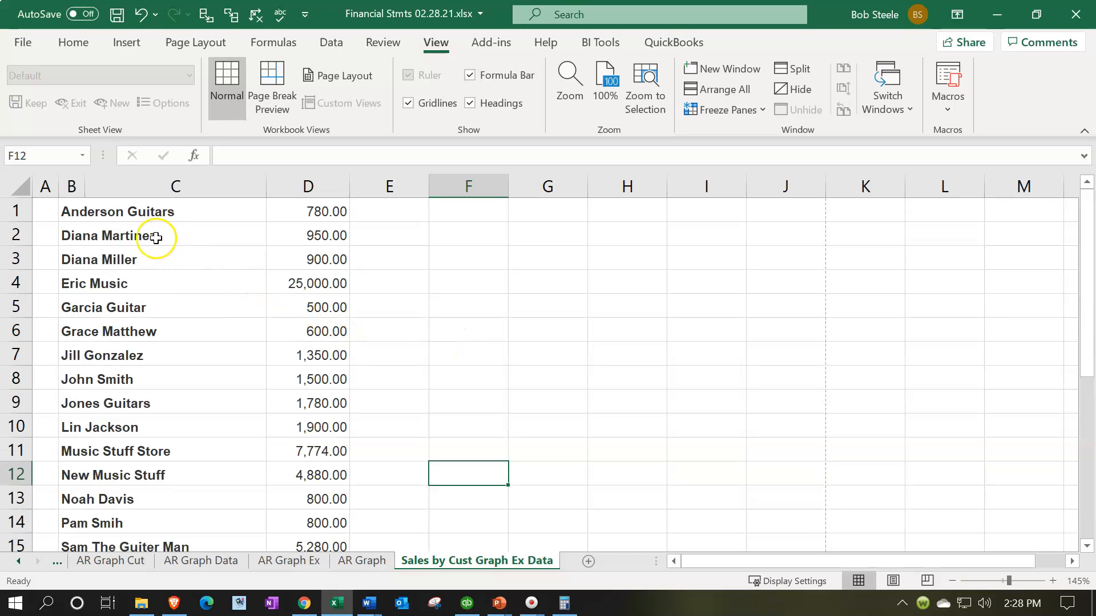
Widen column B so the customer names fit inside it without running into column C.
drag(75, 188, 152, 189)
click(73, 189)
click(112, 193)
scroll(129, 272, down, 5)
scroll(134, 310, up, 5)
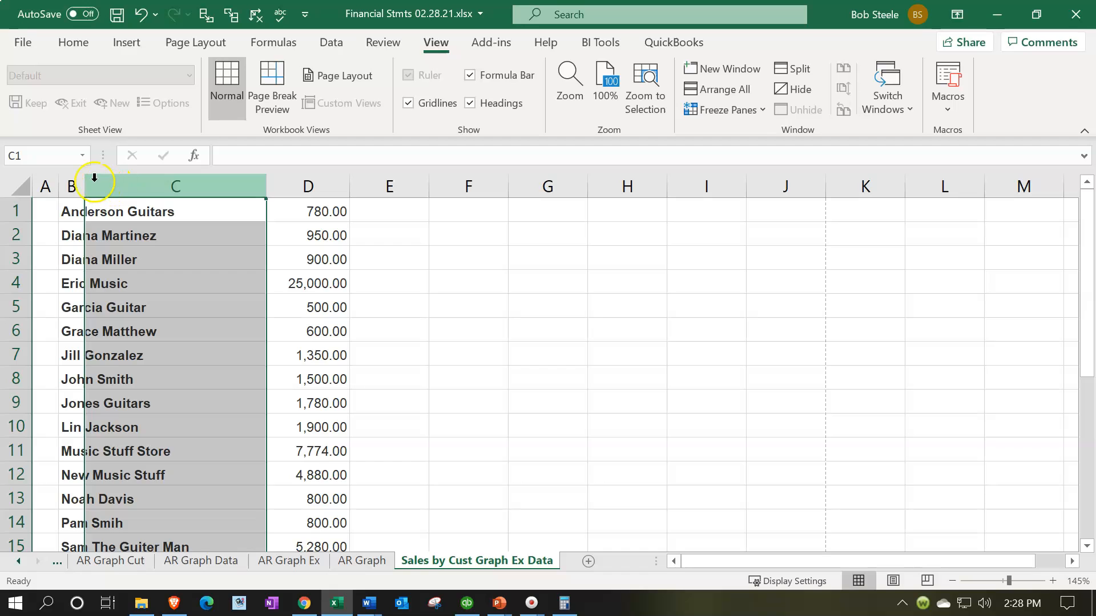
drag(84, 180, 254, 208)
click(369, 261)
Check that column C is empty over the whole list and delete it.
scroll(359, 291, down, 6)
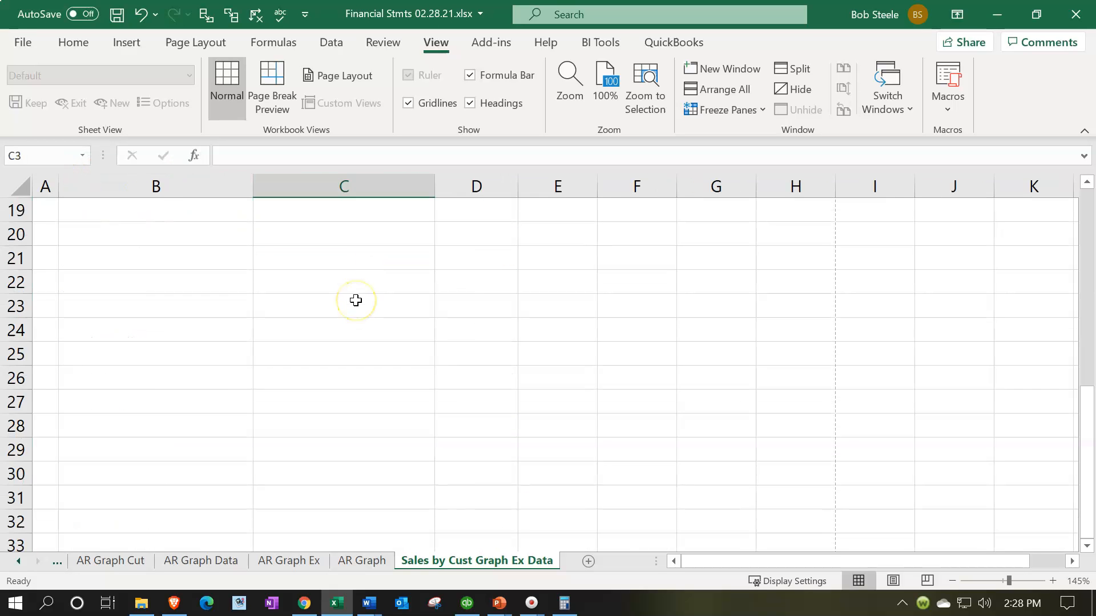
scroll(355, 300, up, 6)
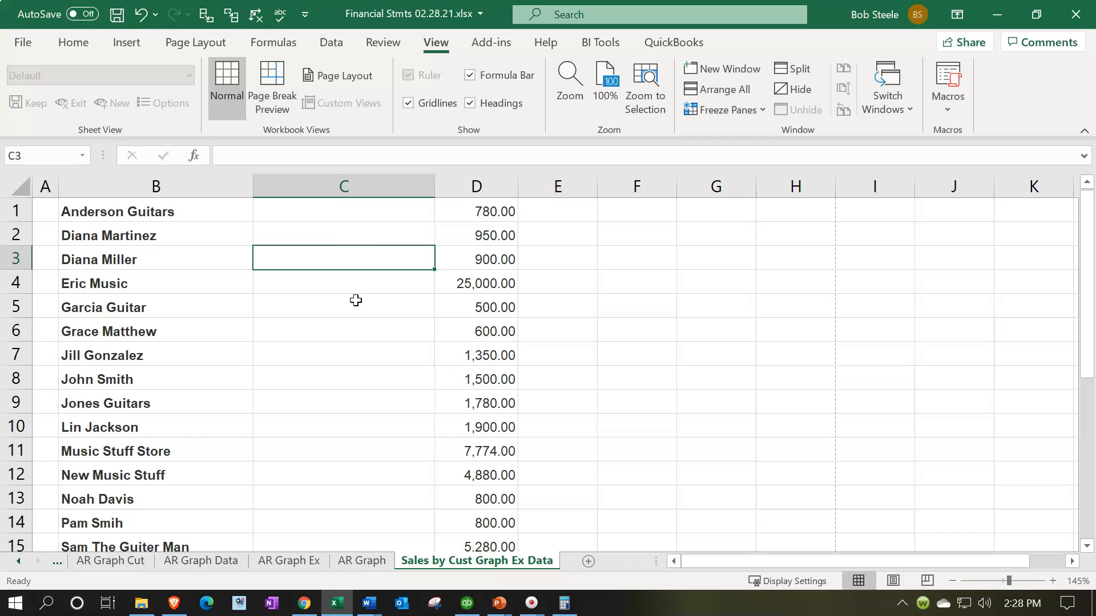
click(362, 186)
right_click(375, 273)
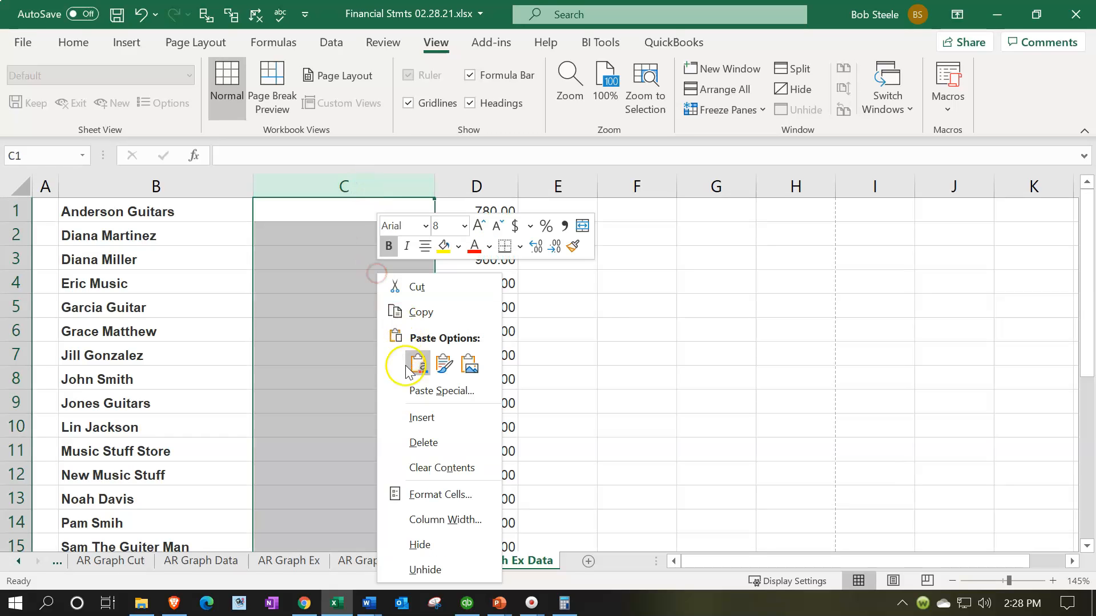
click(420, 442)
click(127, 308)
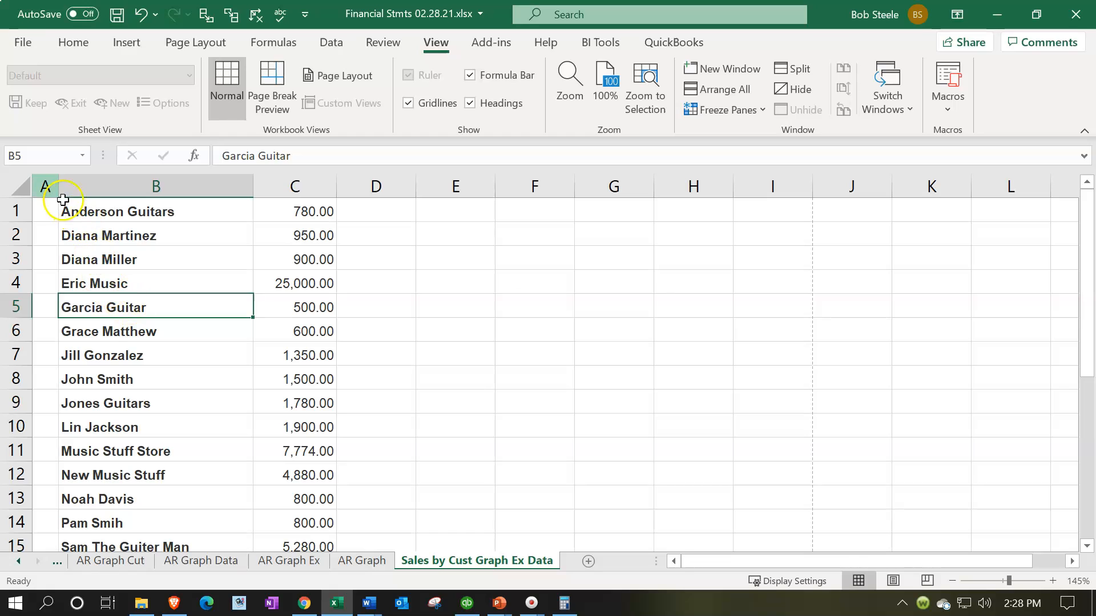
Delete the empty column A in front of the customer names.
click(46, 186)
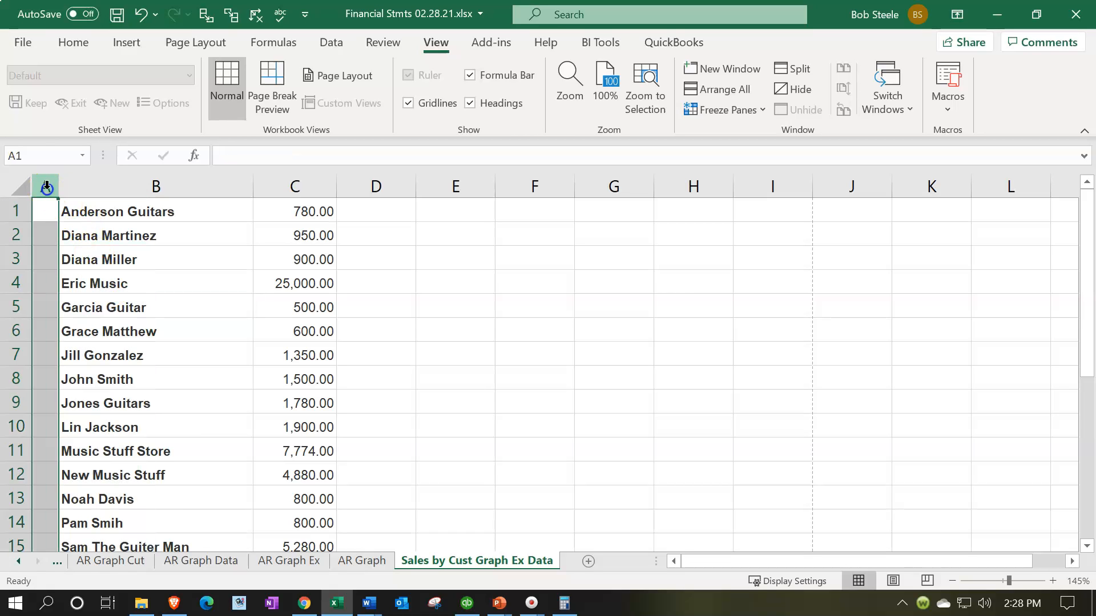
right_click(38, 252)
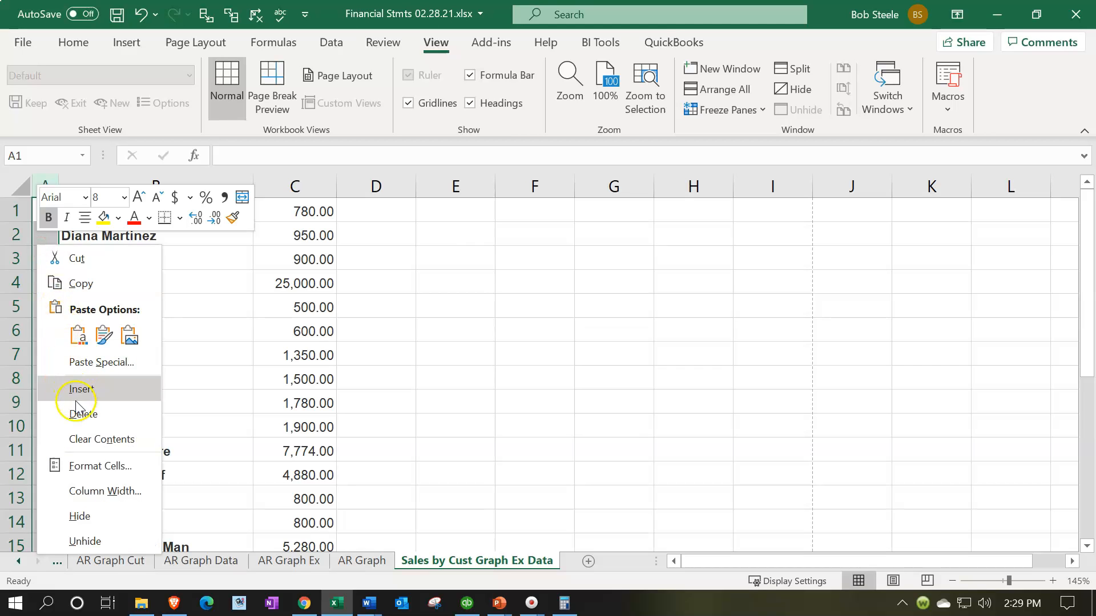
click(82, 413)
scroll(159, 390, down, 3)
scroll(156, 386, up, 3)
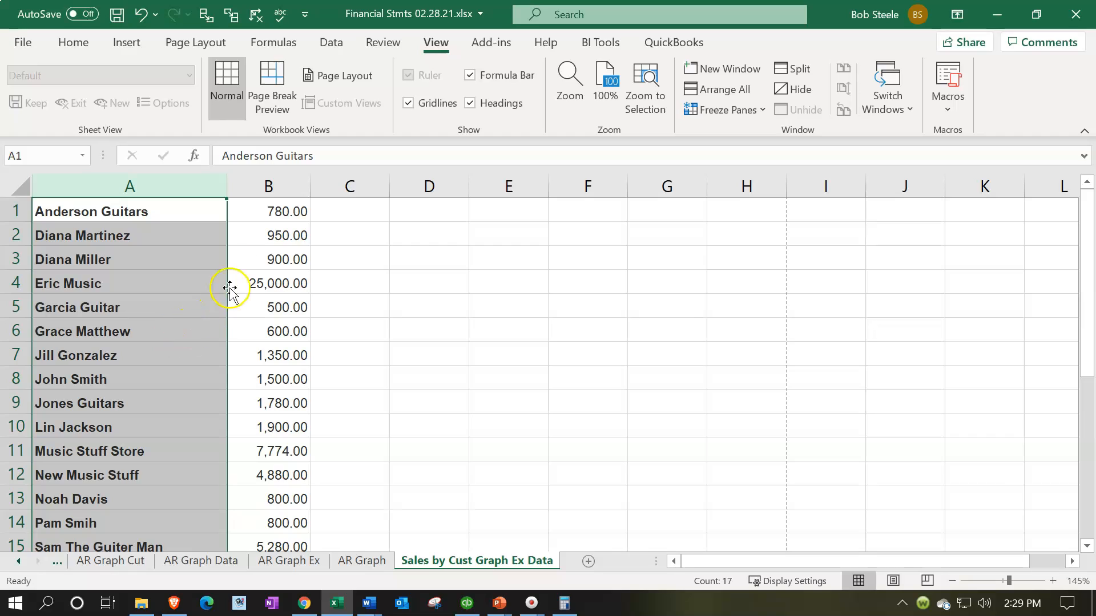
click(272, 215)
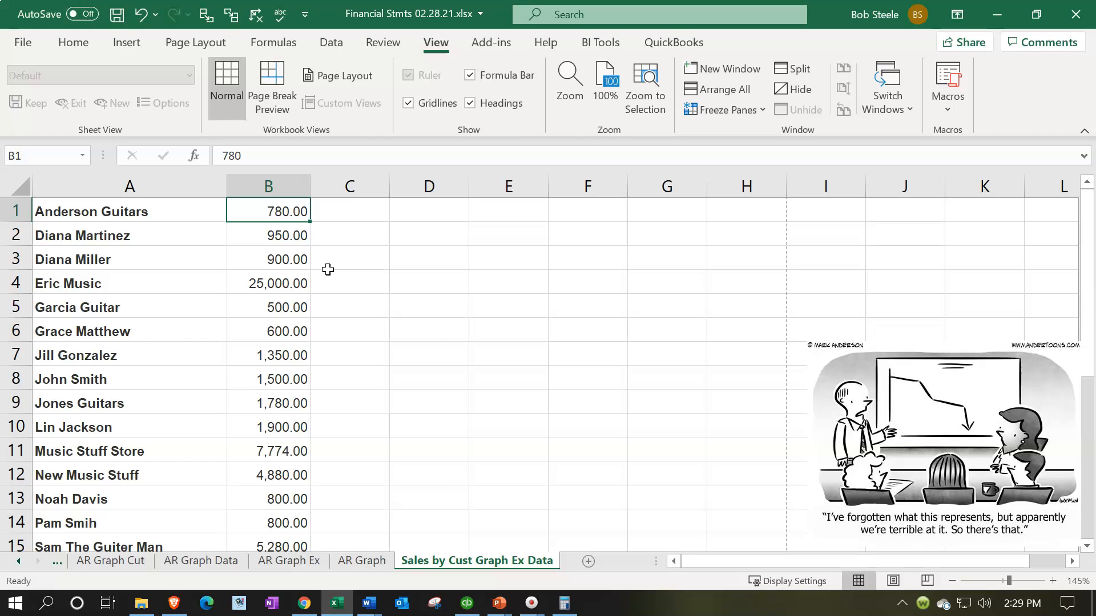
drag(176, 190, 245, 194)
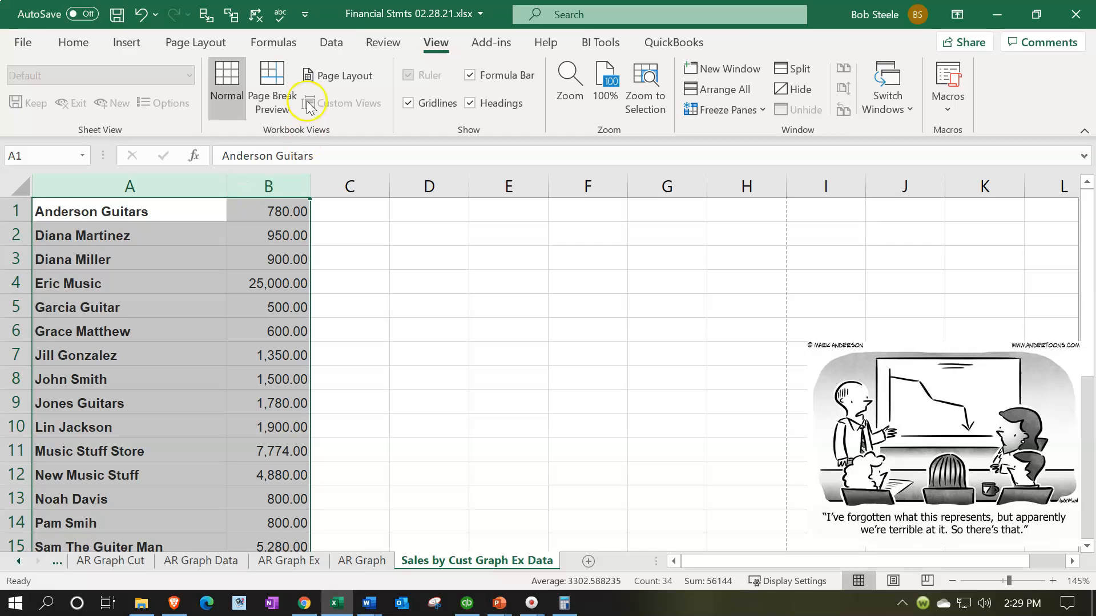
click(328, 43)
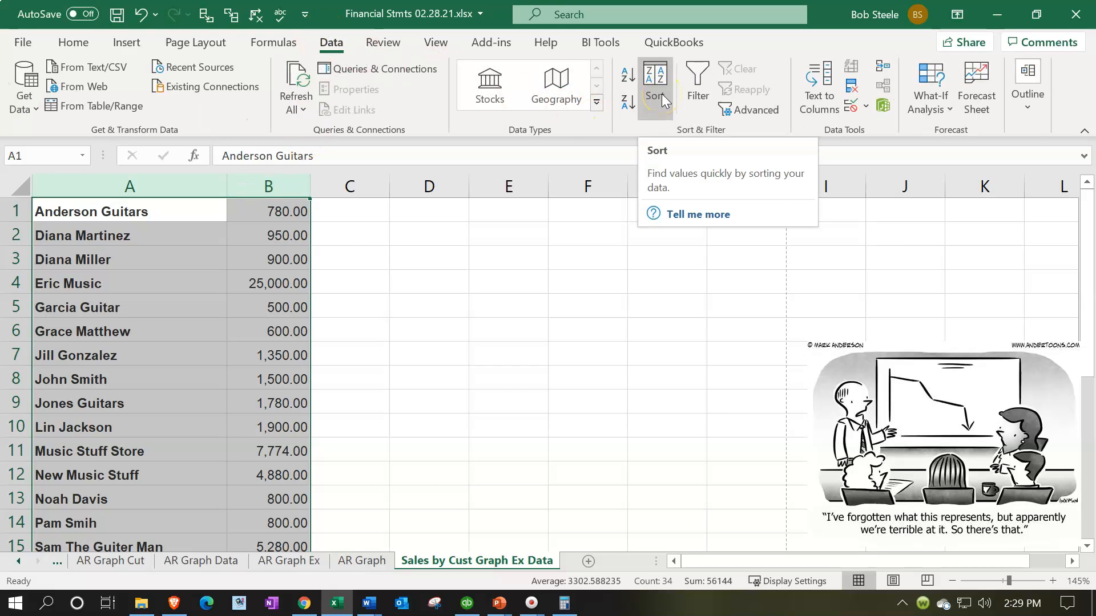
click(399, 252)
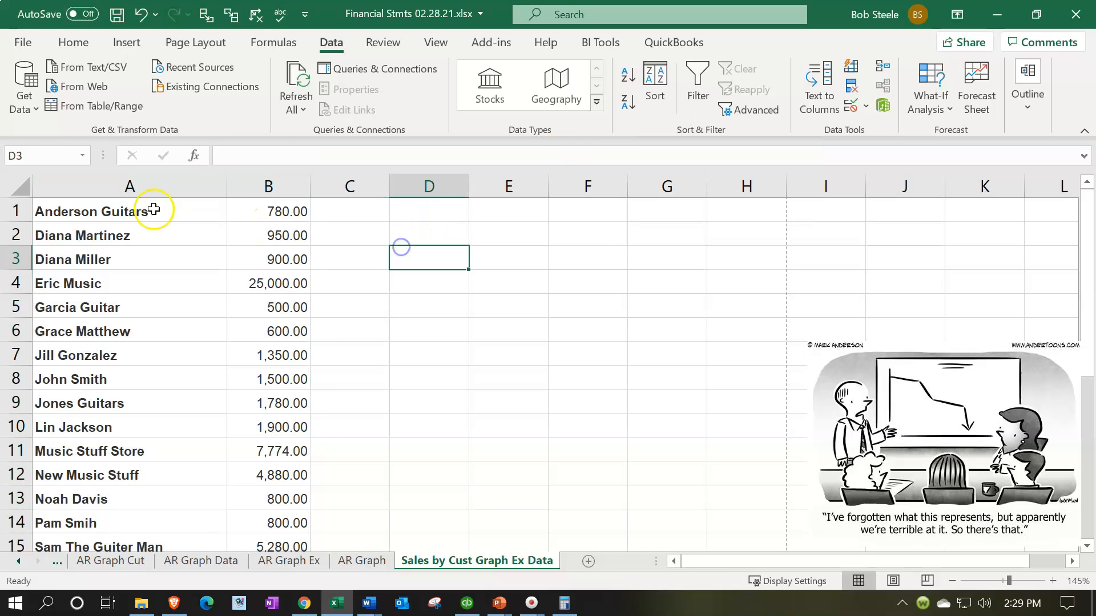
Convert the customer names and amounts in A1:B17 into a table, leaving the option for existing headers off.
click(132, 209)
drag(132, 209, 274, 477)
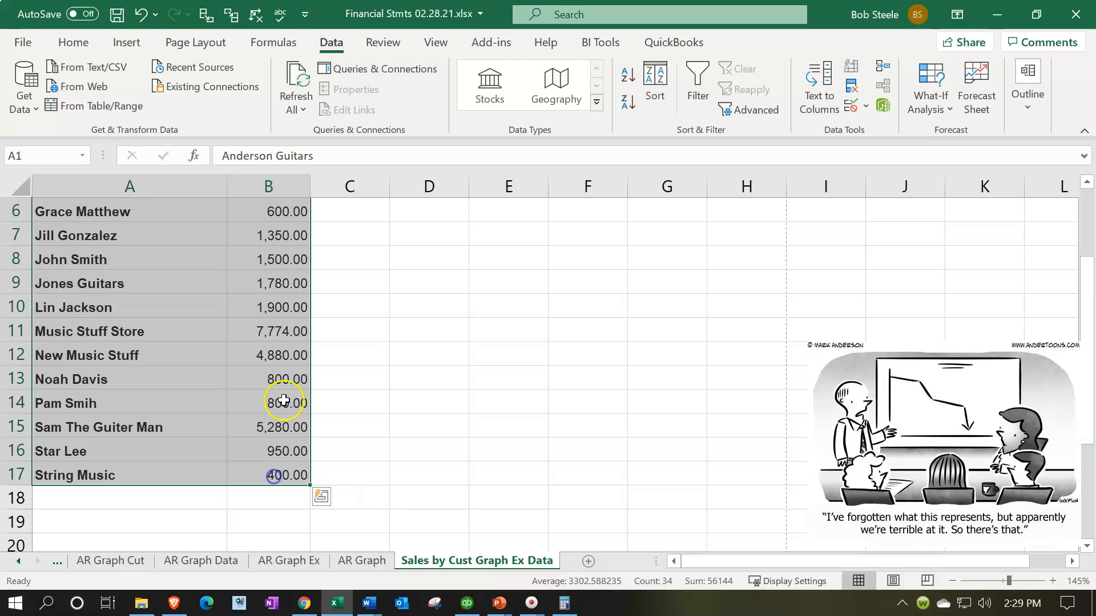
click(128, 45)
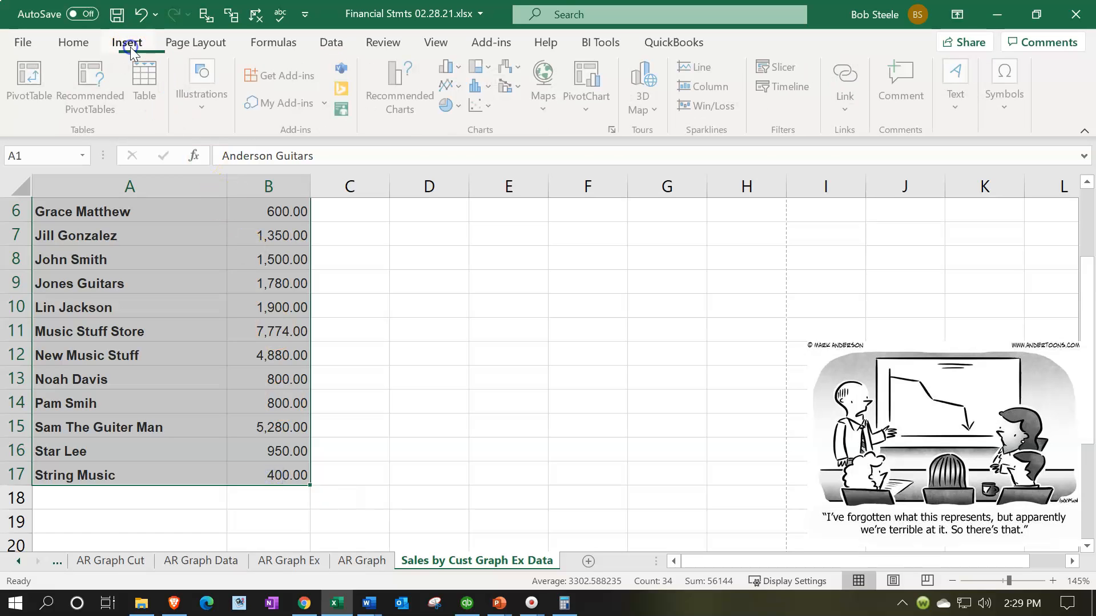
click(144, 77)
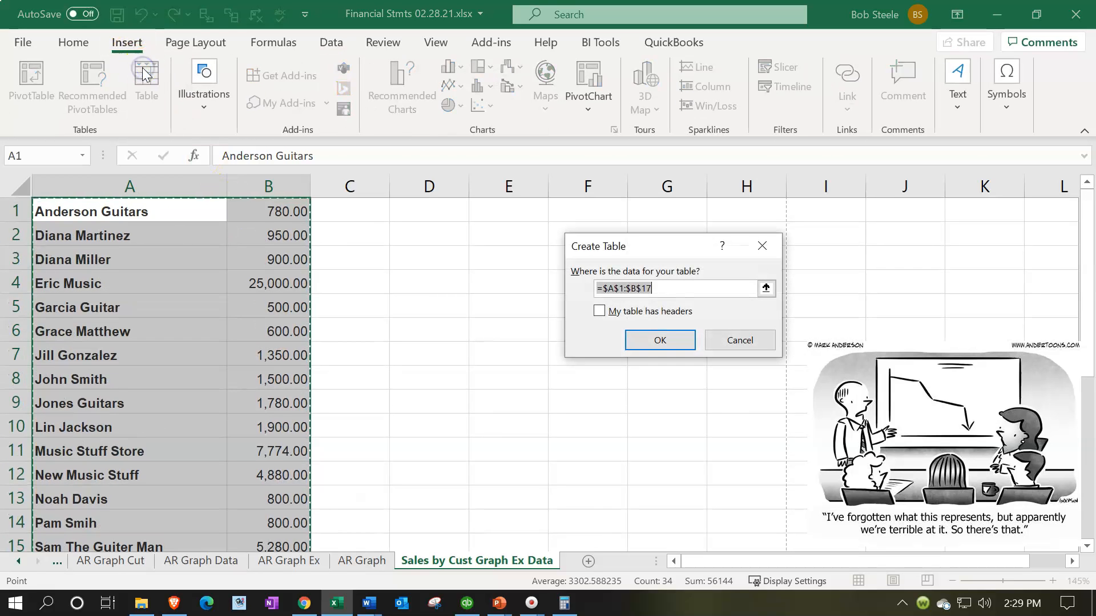
click(635, 340)
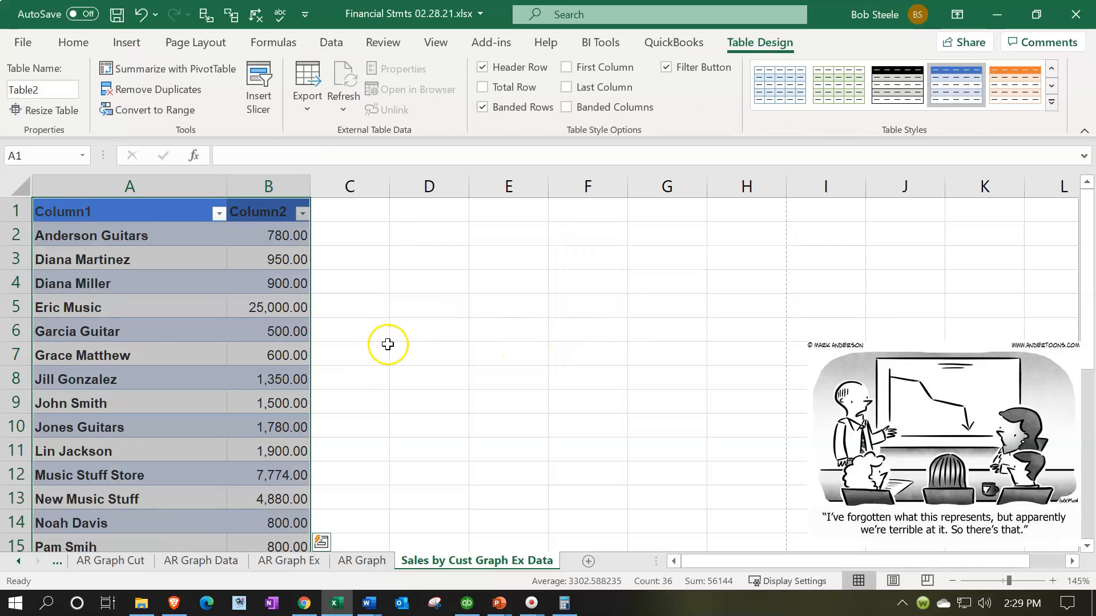
Sort the table by the sales amounts in Column2 from largest to smallest.
click(264, 327)
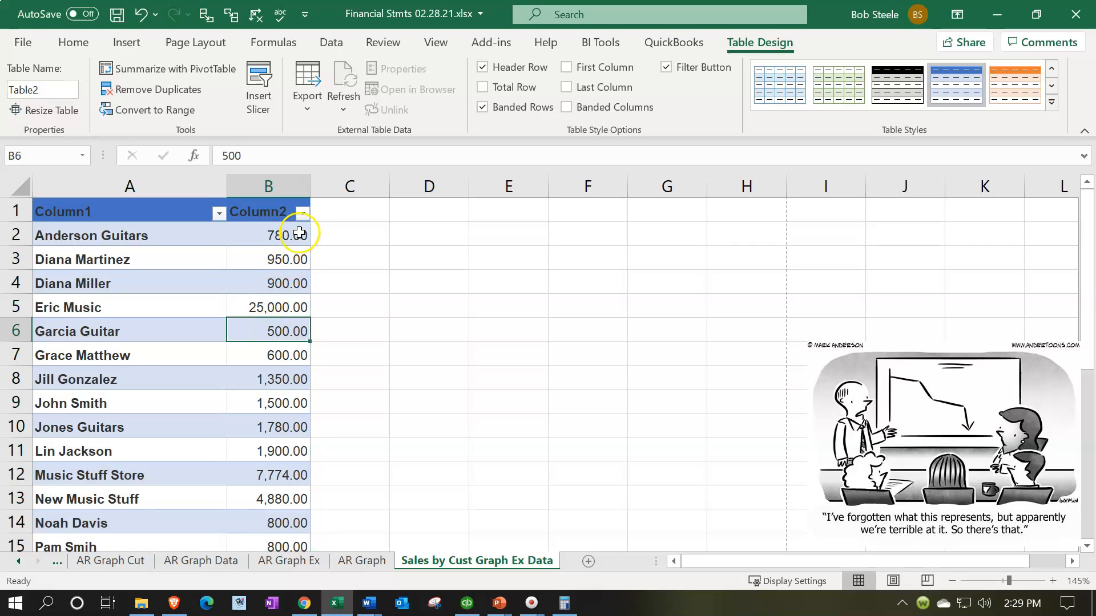
click(301, 212)
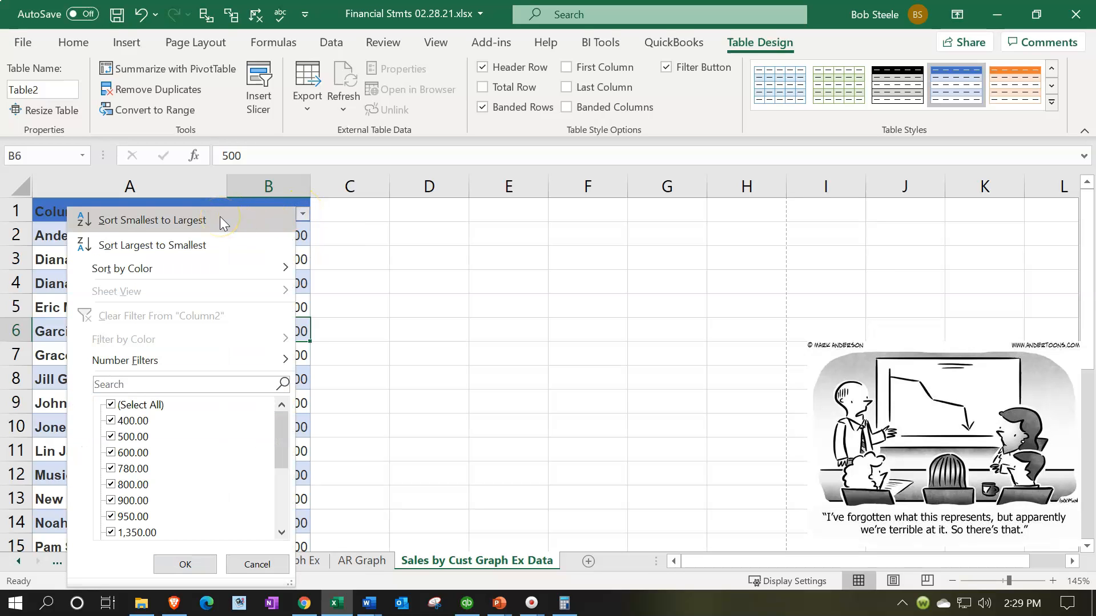
click(214, 244)
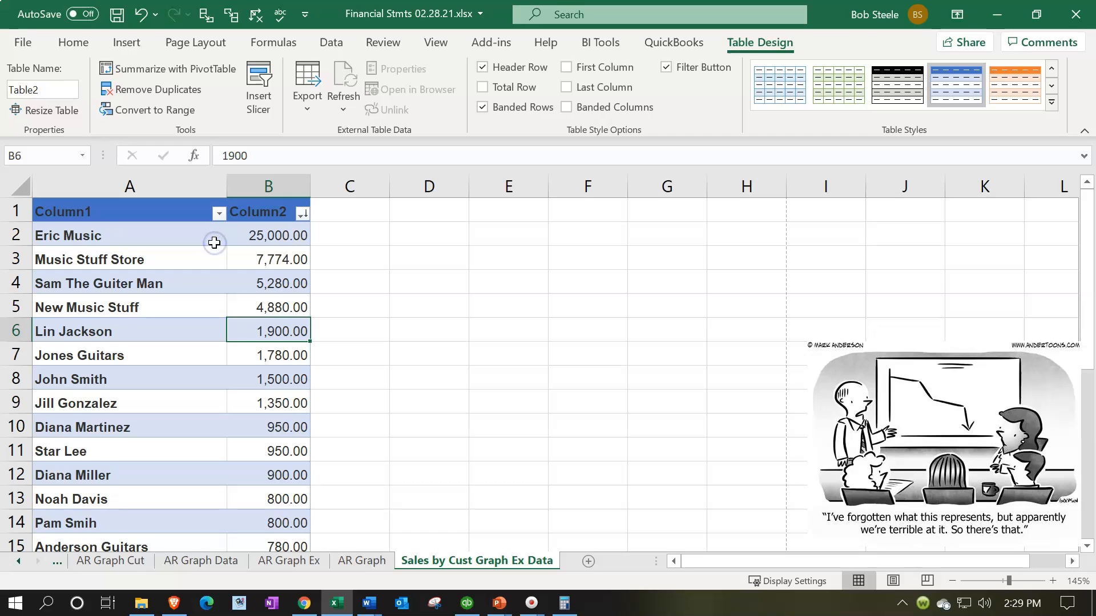
scroll(214, 241, down, 2)
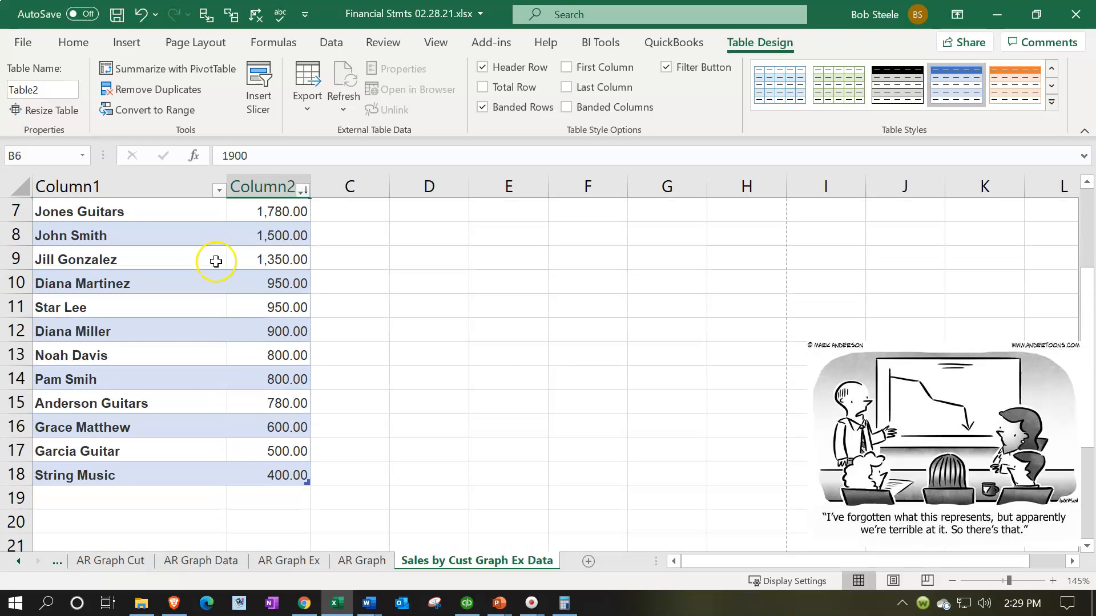
scroll(243, 365, up, 2)
Go down the sorted customer list and examine where the smaller sales amounts could be grouped together.
click(303, 236)
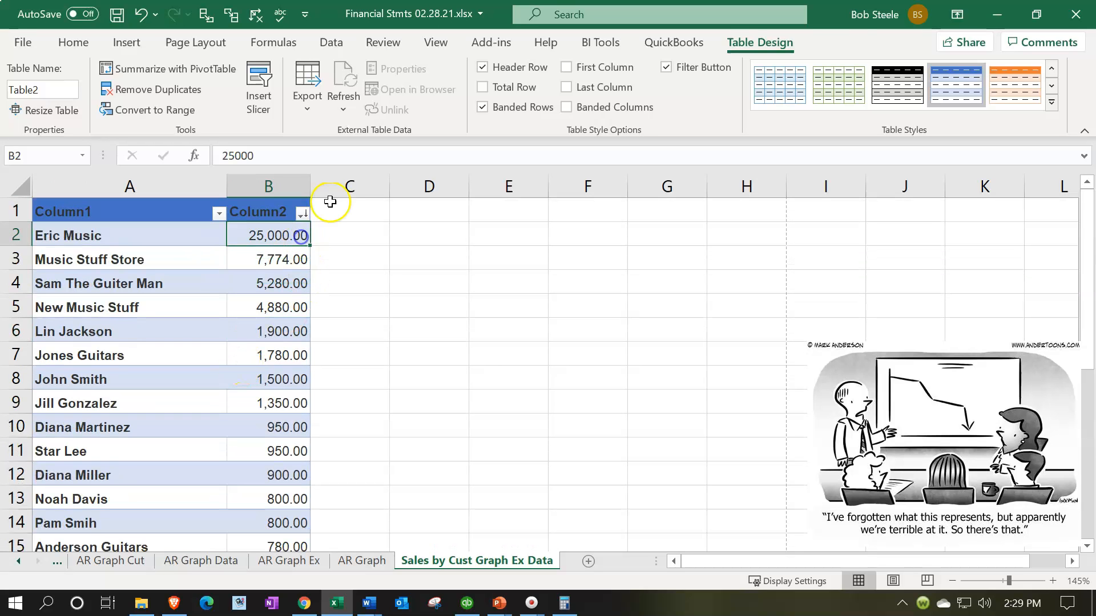
key(Down)
key(Down)
key(Down)
key(Down)
key(Down)
key(Down)
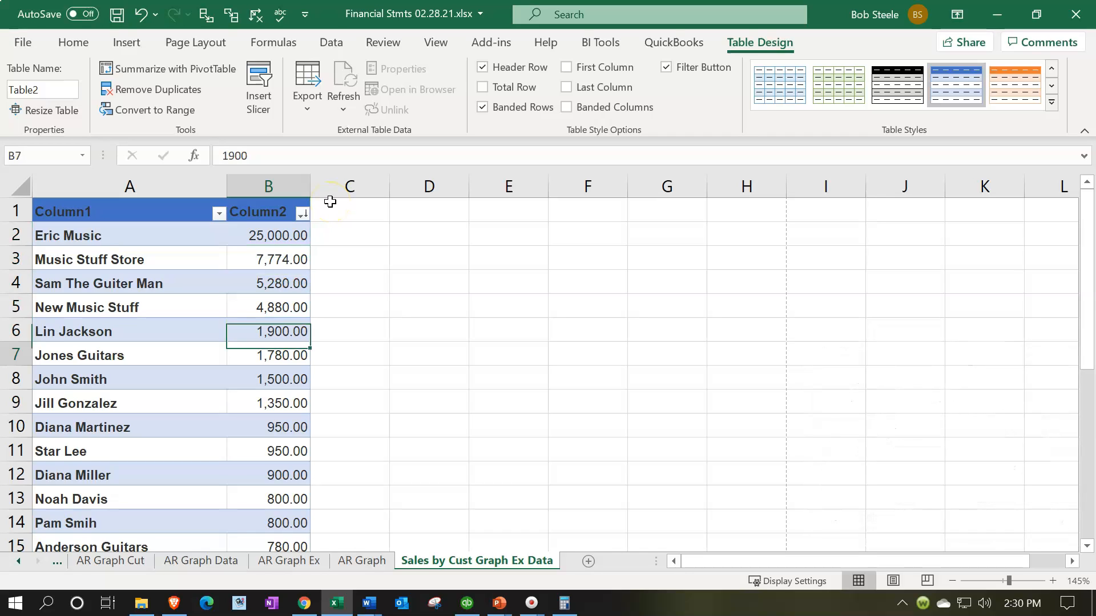
key(Left)
key(Right)
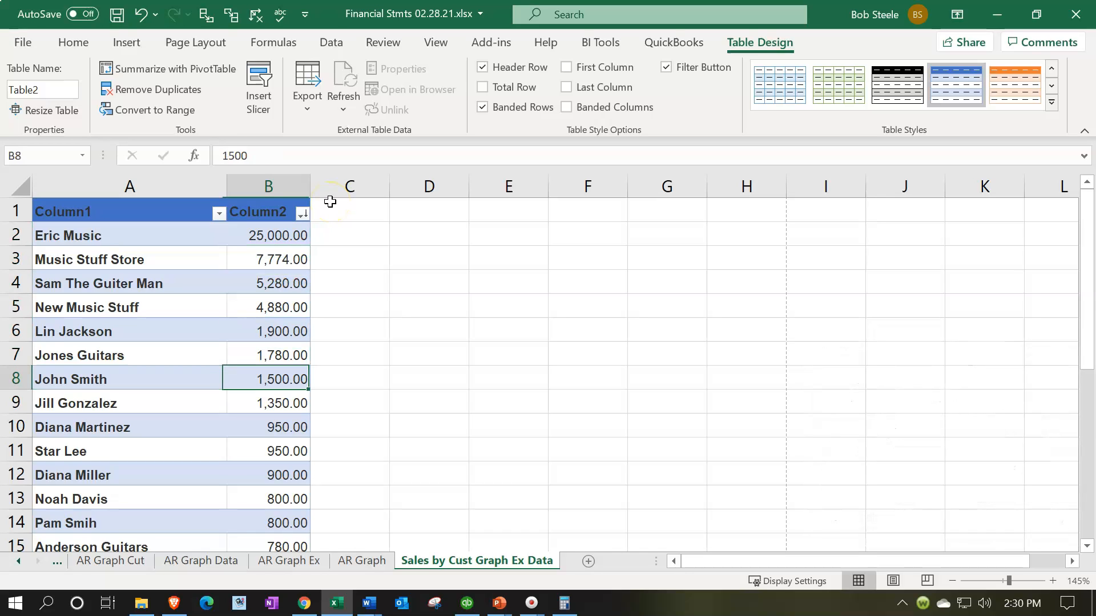
key(Left)
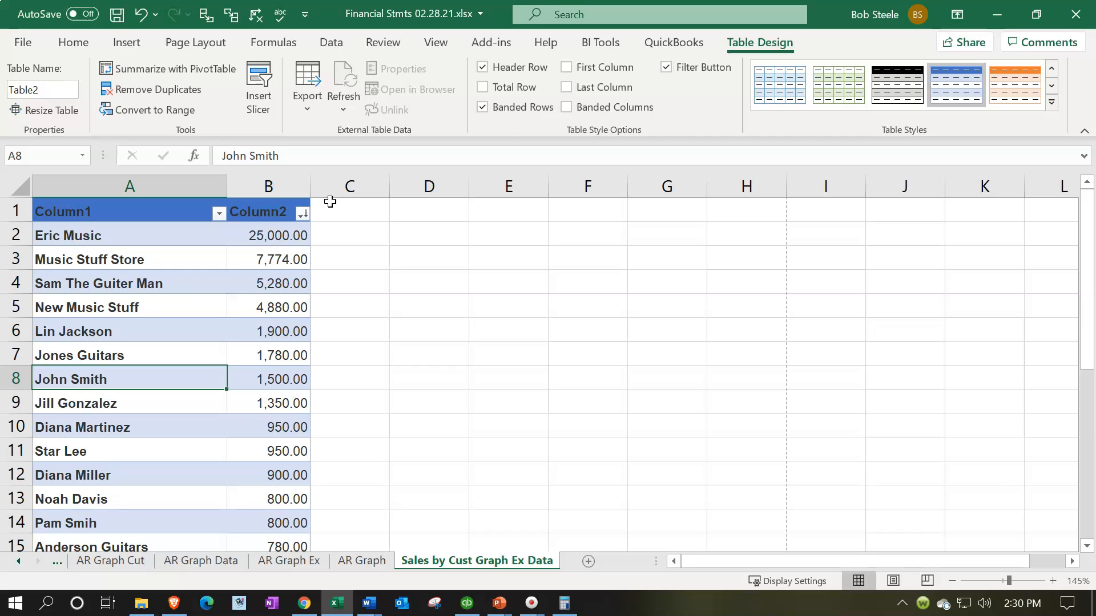
key(Down)
key(Down)
key(Down)
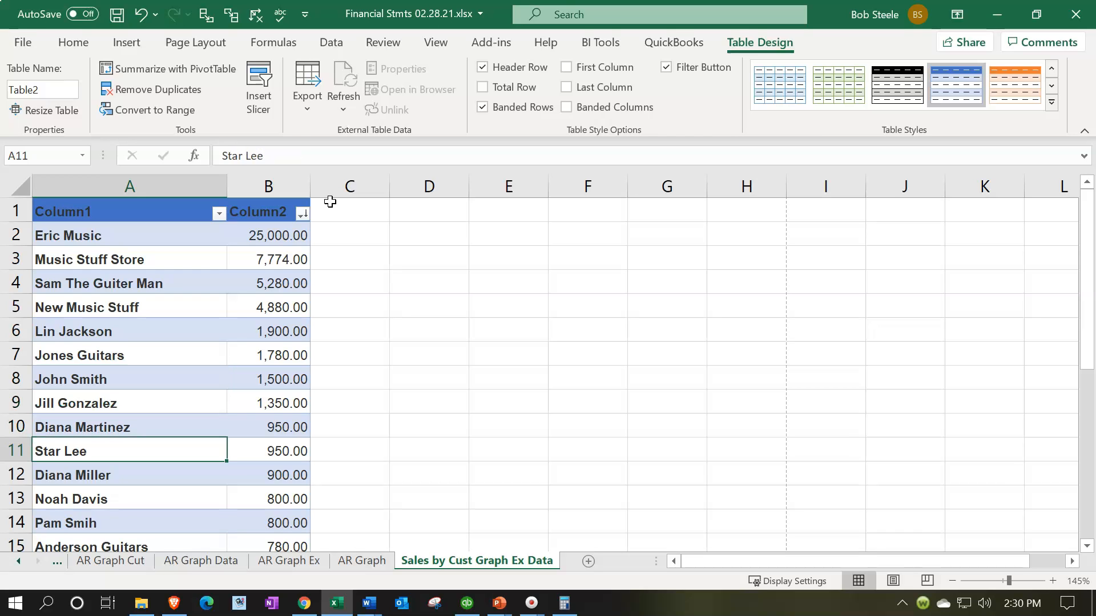
key(Right)
Replace the customer name in A11 with Other.
scroll(425, 384, down, 2)
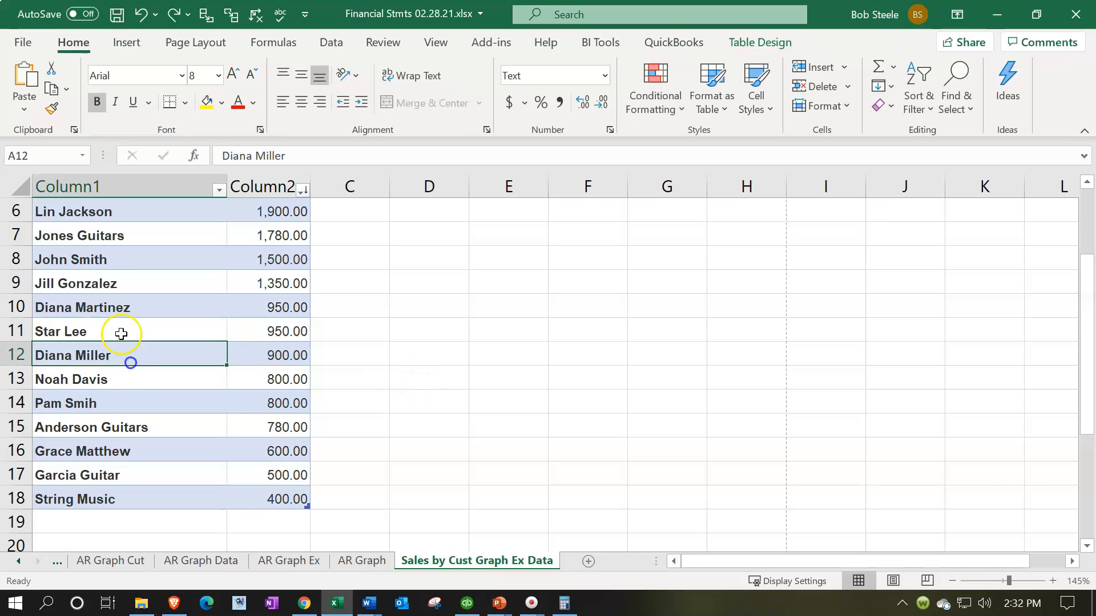
click(120, 326)
text(Other)
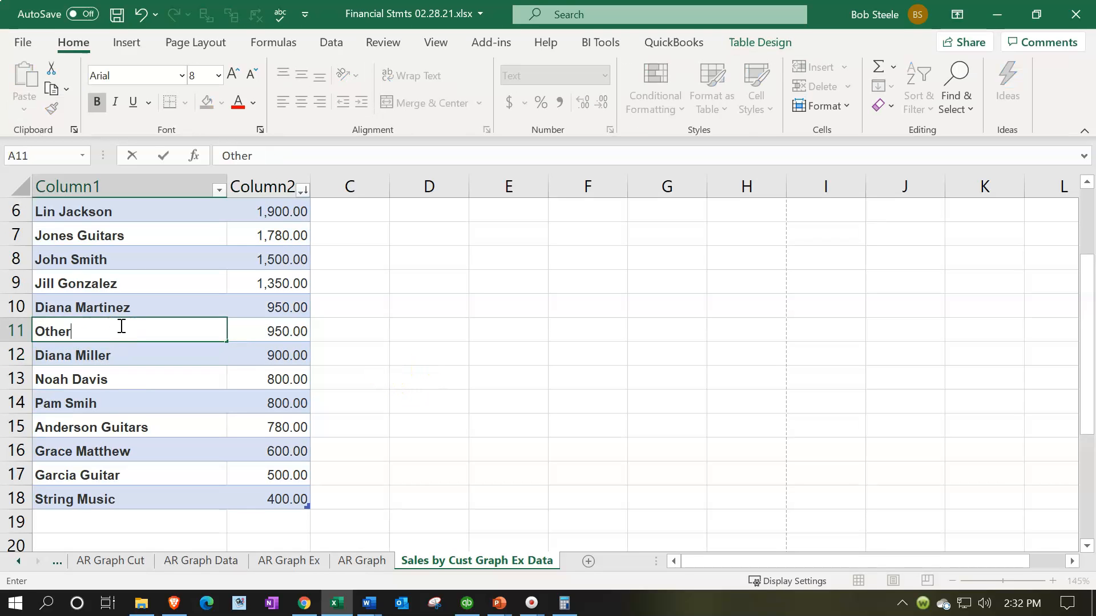
key(Tab)
Check the sum of the amounts in B11:B18 and enter 5730 as the Other amount in B11.
drag(255, 324, 275, 489)
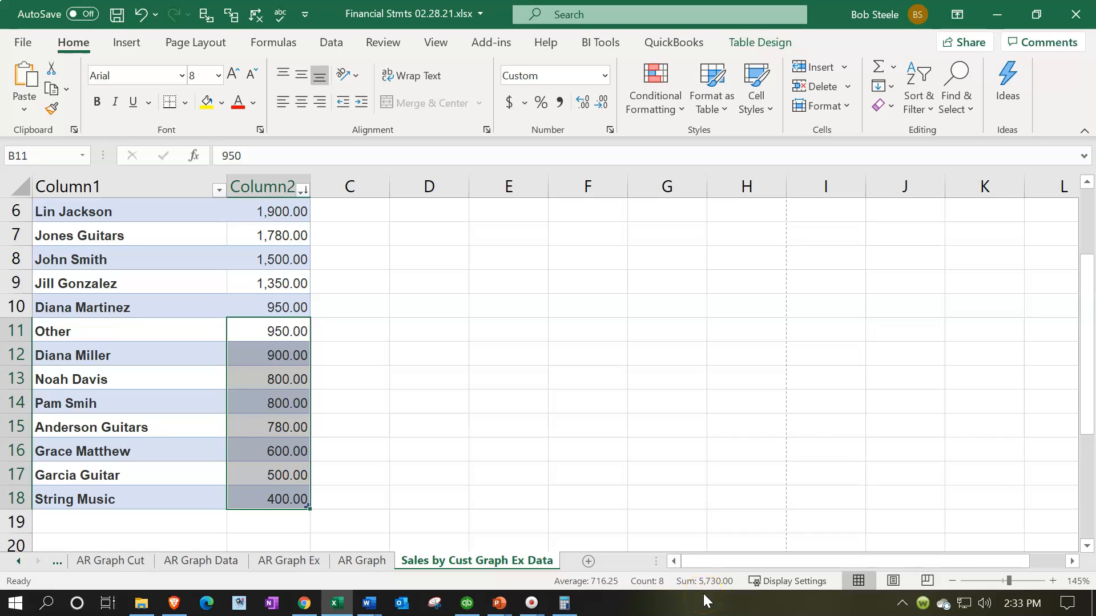
click(274, 332)
text(5,7)
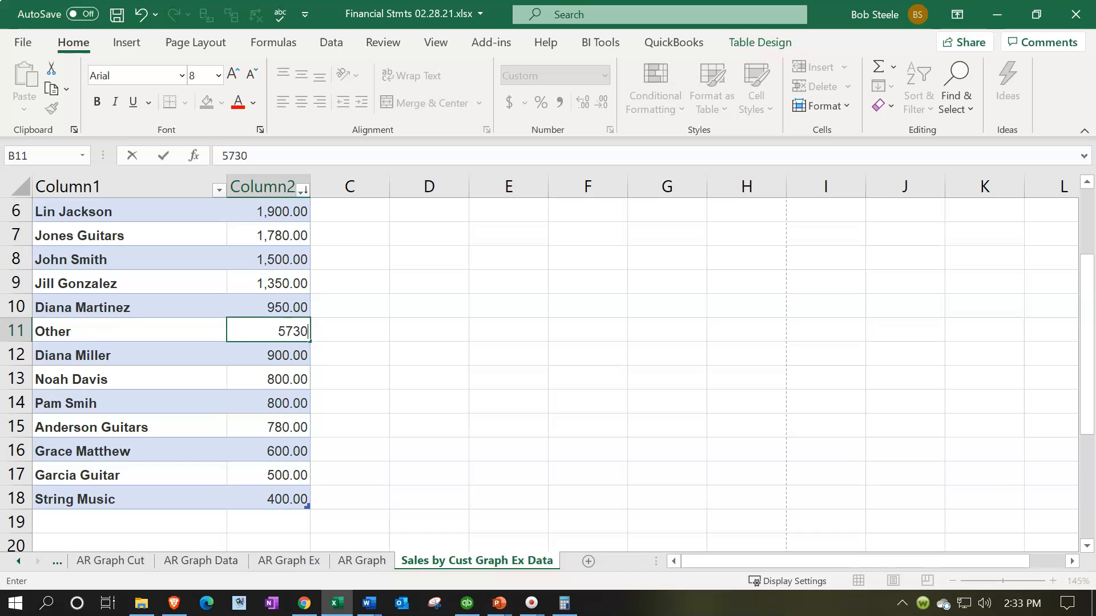
text(30)
key(Return)
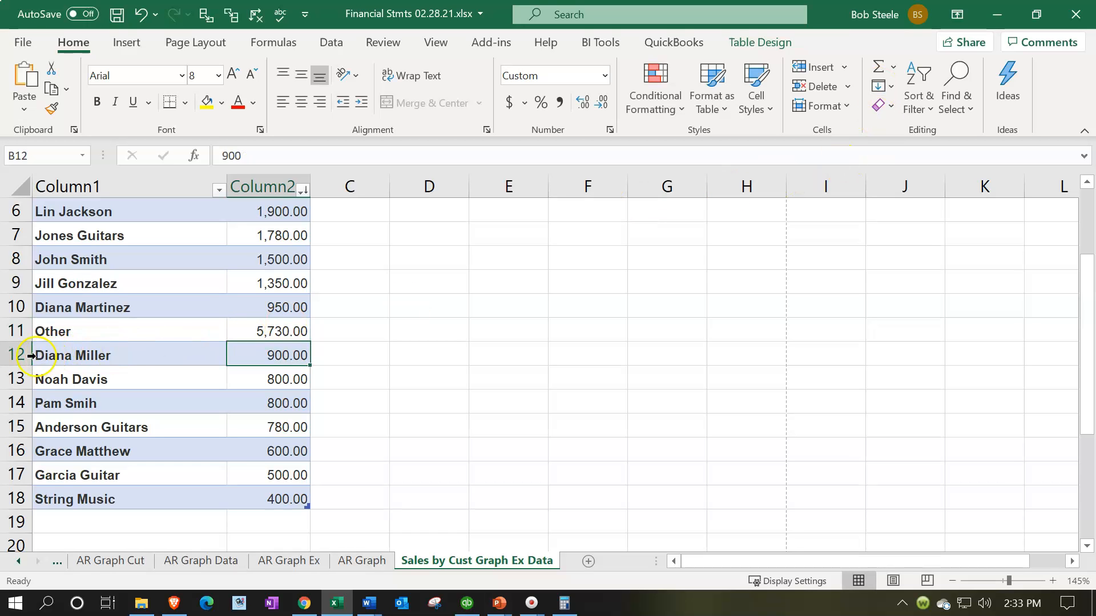
Delete rows 12 through 19, below the Other row.
drag(17, 355, 17, 530)
right_click(390, 442)
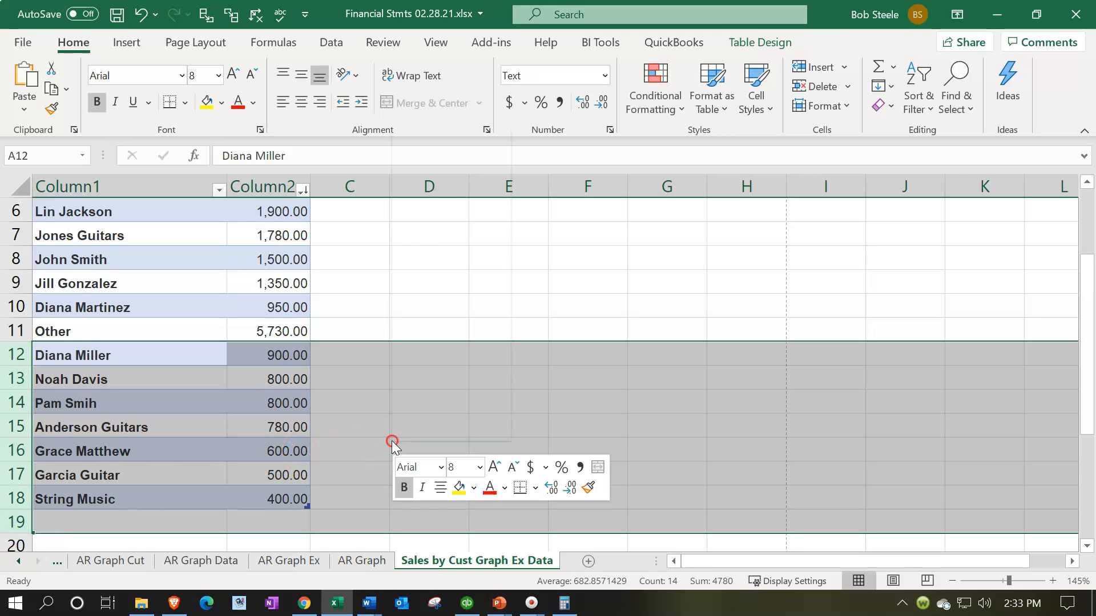
click(425, 306)
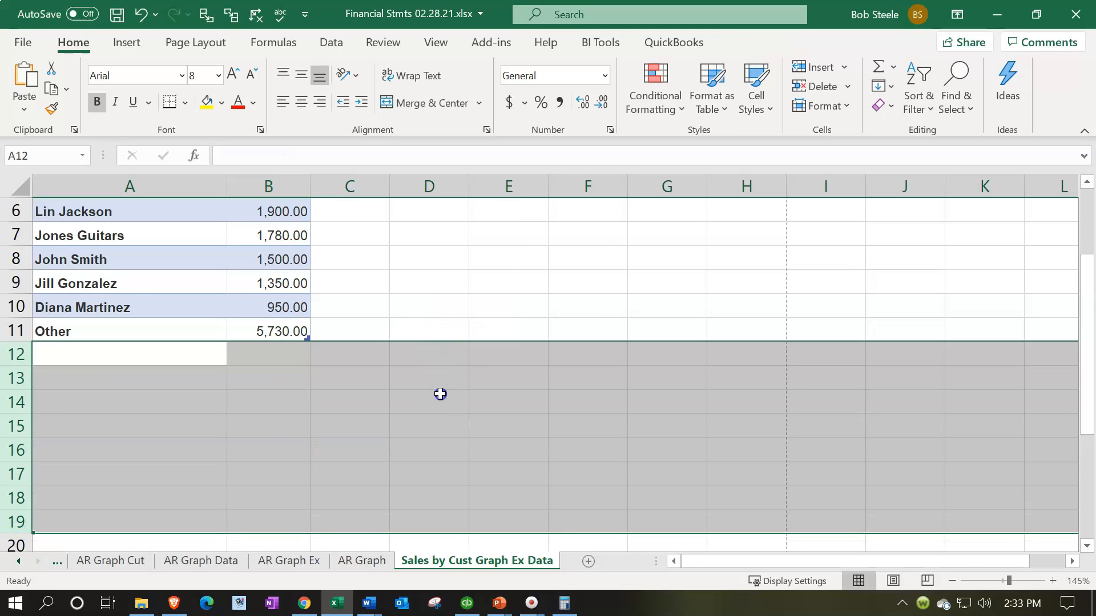
click(441, 394)
scroll(441, 387, up, 2)
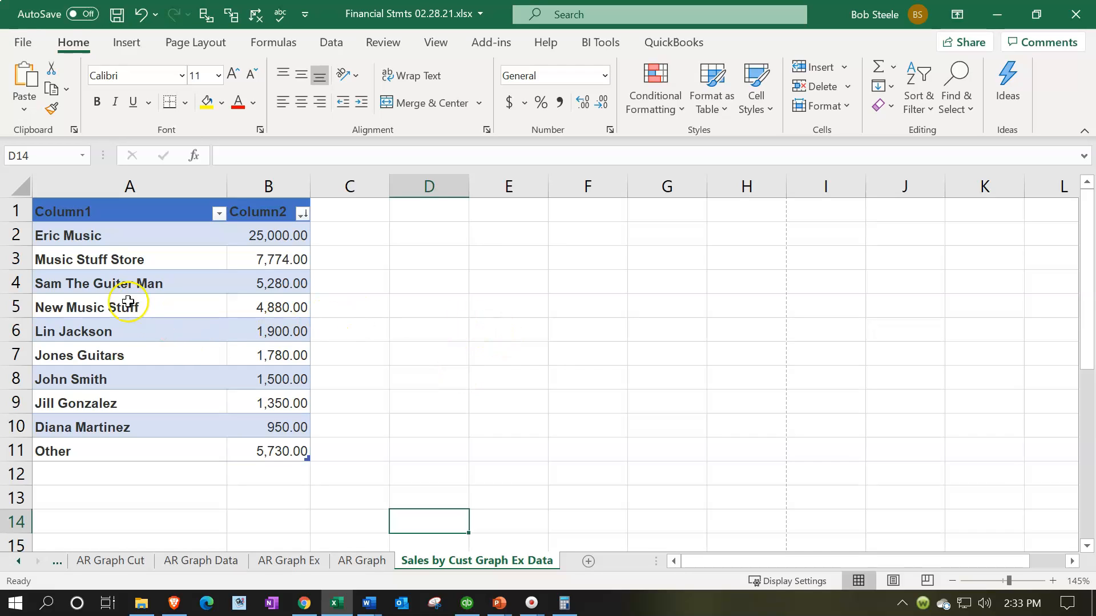
Insert a 2-D pie chart from the customer names and amounts in A2:B11.
drag(88, 240, 252, 444)
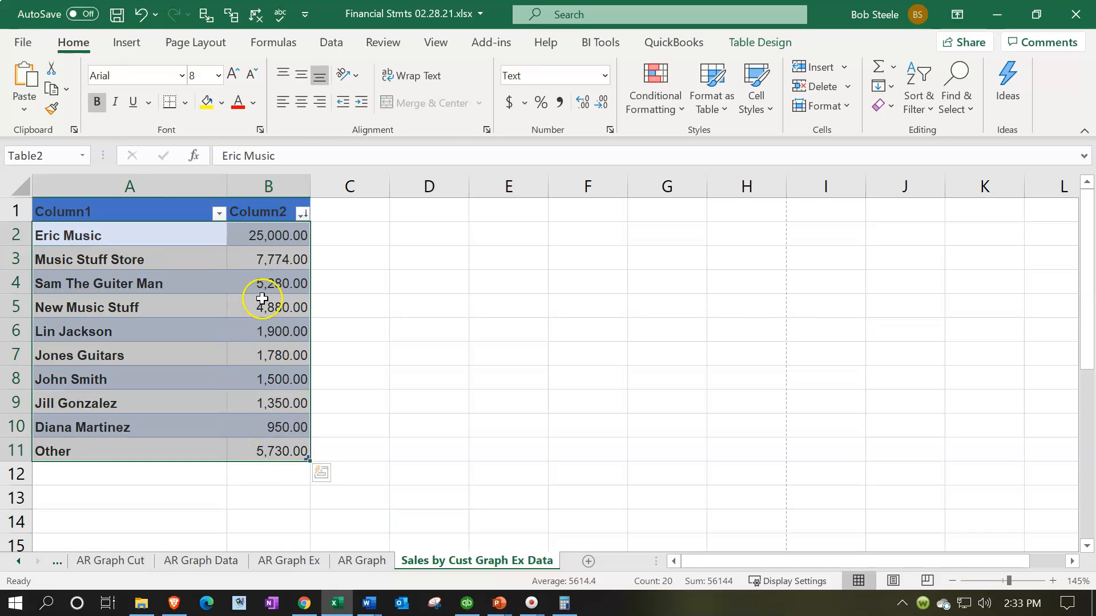
click(143, 51)
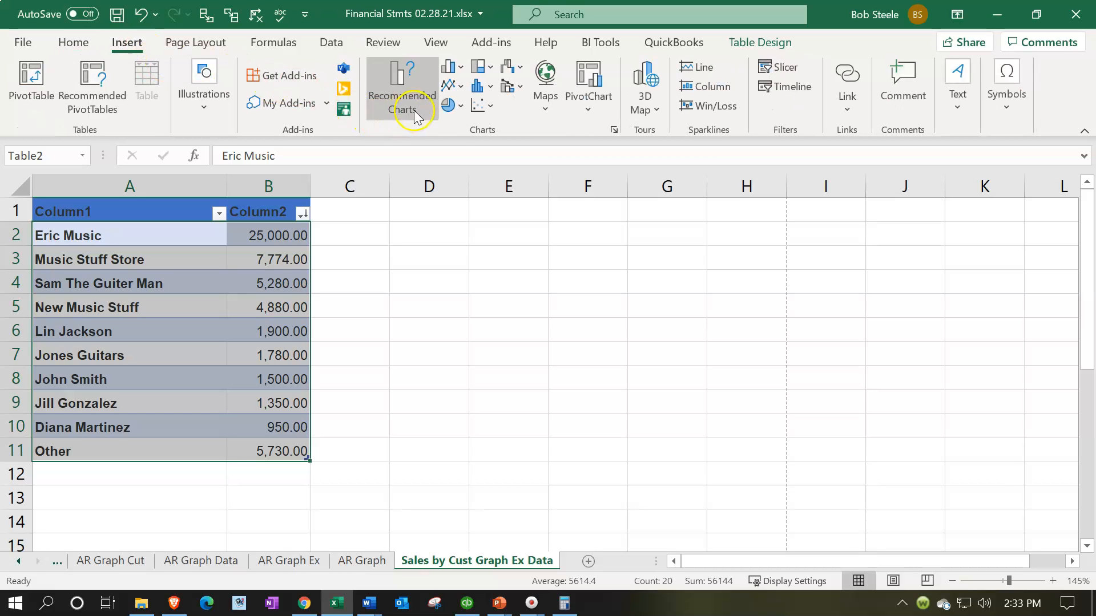
click(452, 107)
click(463, 165)
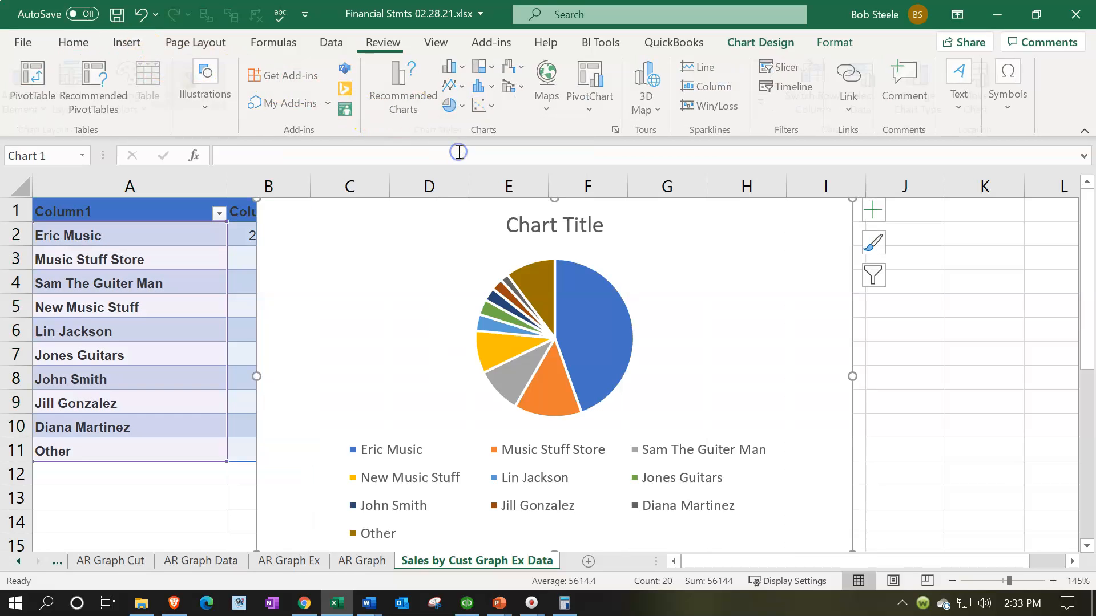
Remove the title from the pie chart.
click(530, 237)
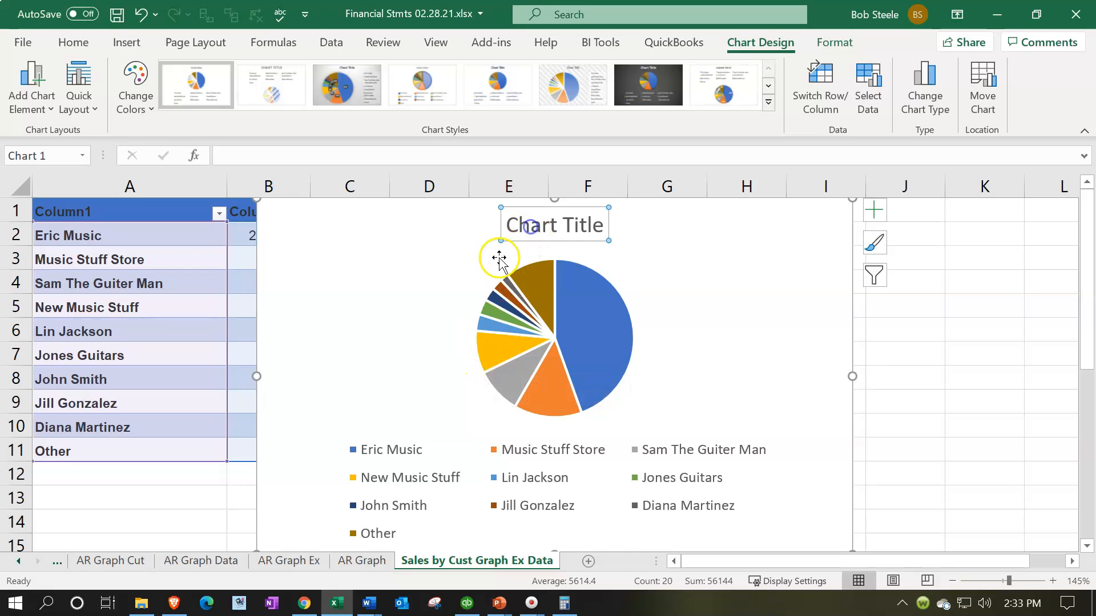
drag(524, 242, 521, 242)
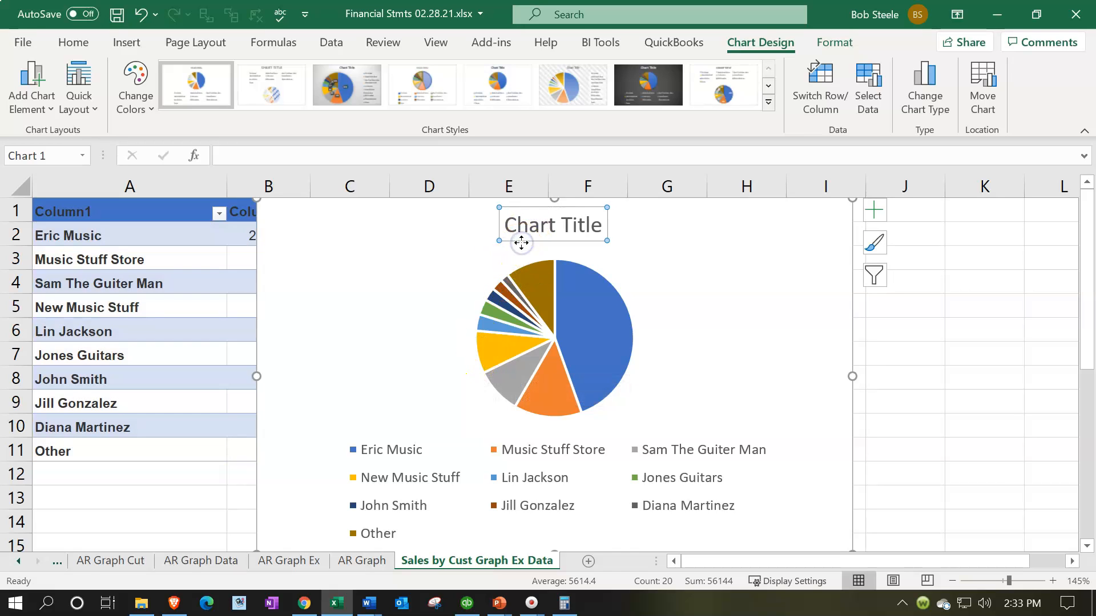
key(Delete)
Narrow the pie chart so it no longer covers the amounts in column B, and move it over the table to start at column A.
scroll(582, 351, down, 1)
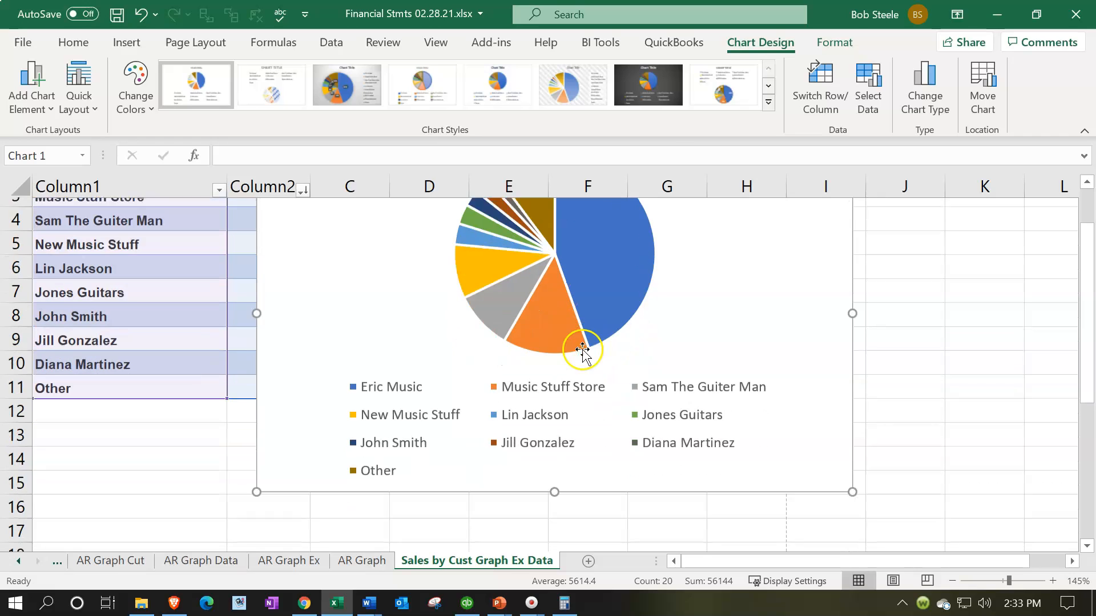
drag(256, 483, 333, 474)
scroll(416, 540, up, 1)
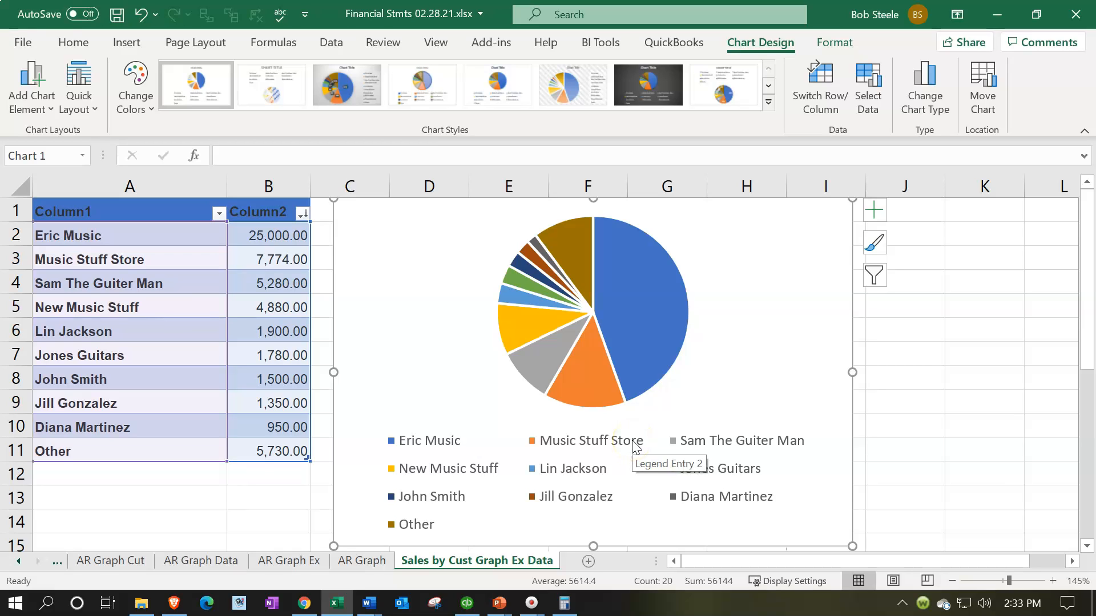
click(651, 501)
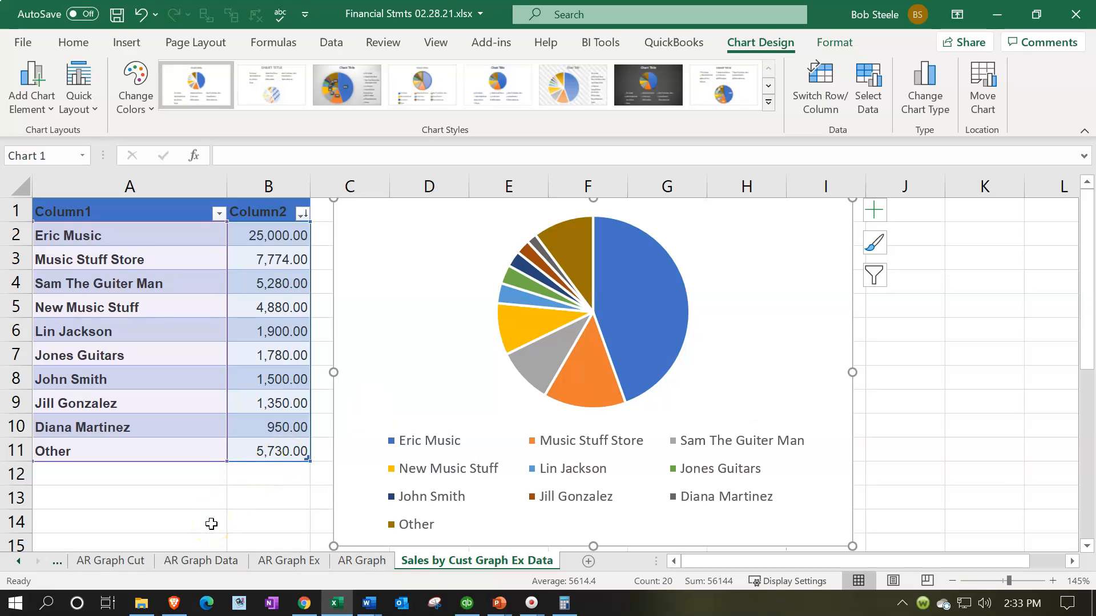
drag(773, 242, 469, 237)
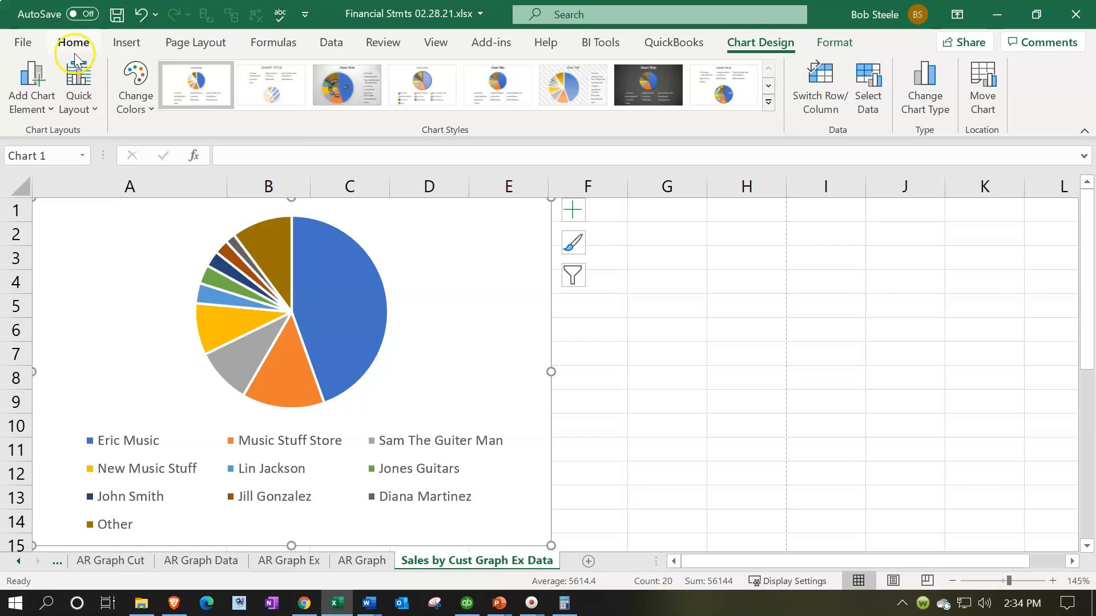
Preview the selected pie chart for printing, check which print ranges are available, and return to the sheet with the chart deselected.
click(21, 44)
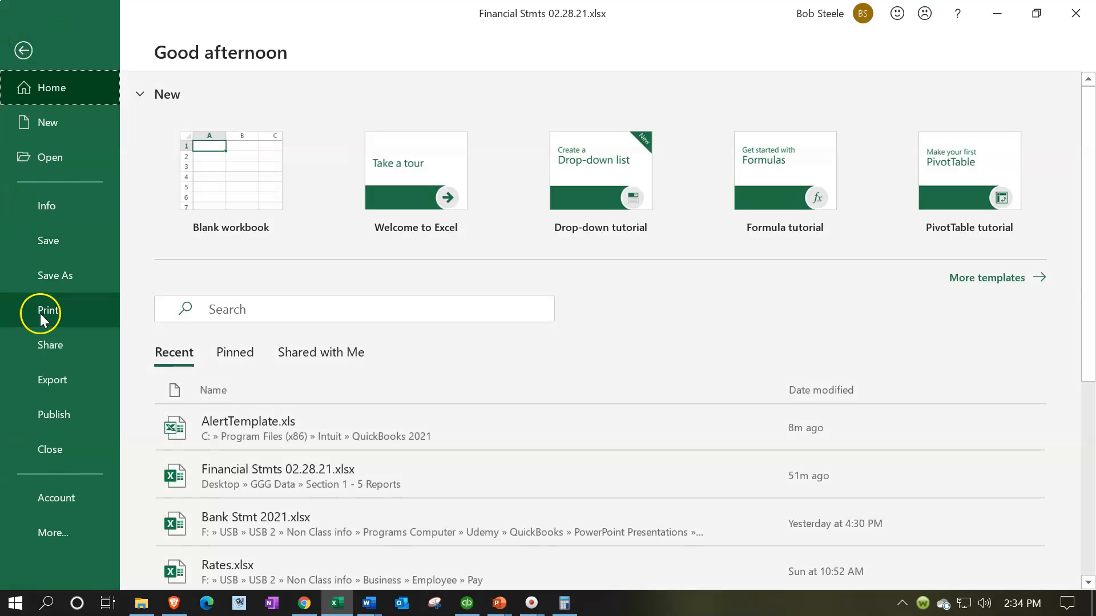
click(41, 311)
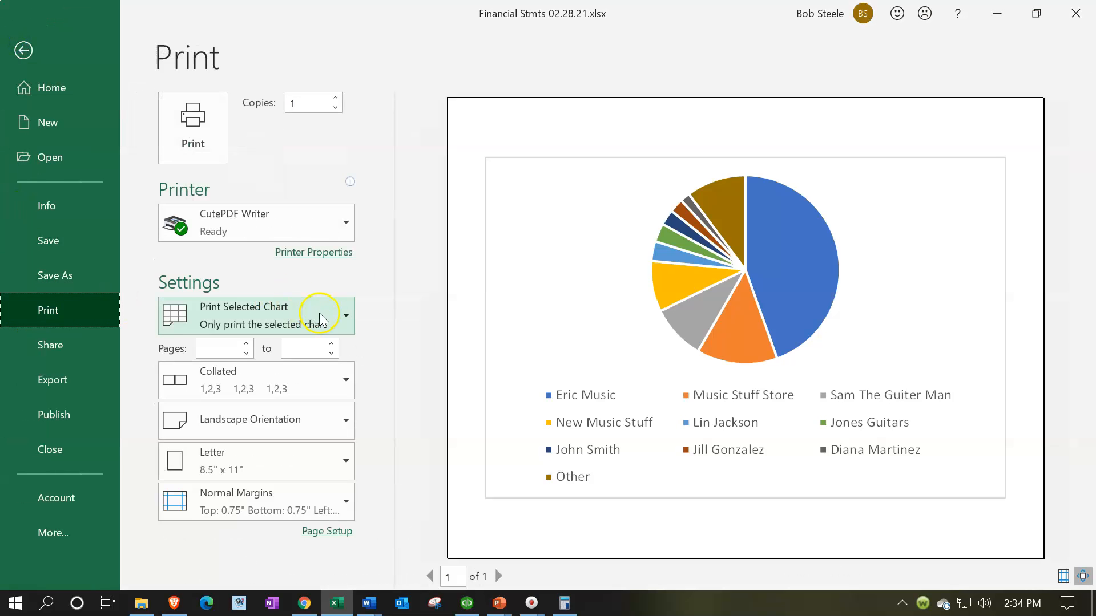
click(326, 317)
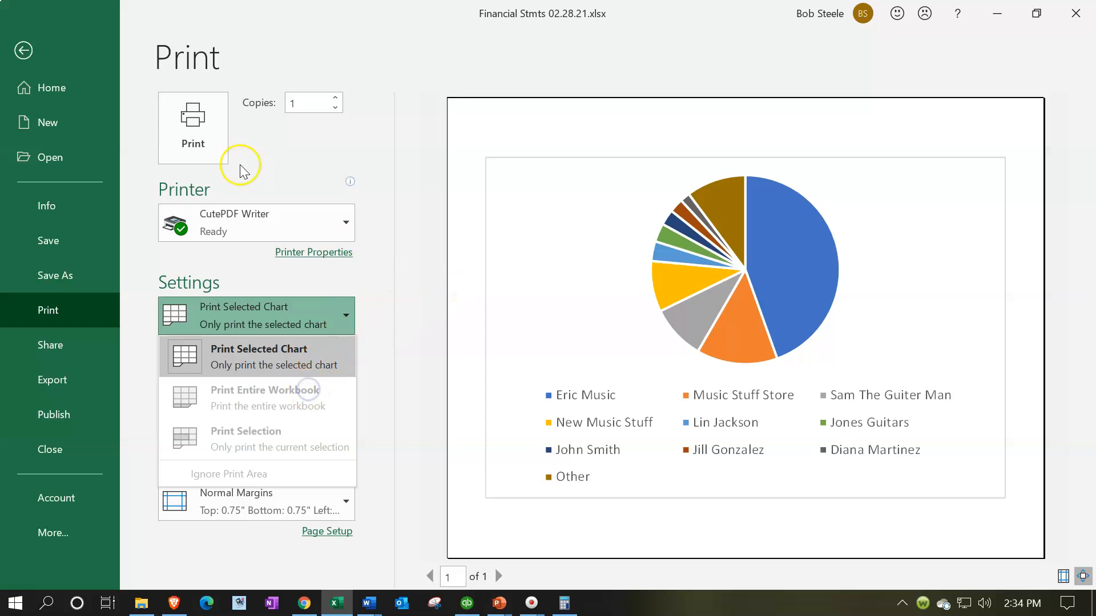
click(22, 50)
click(724, 422)
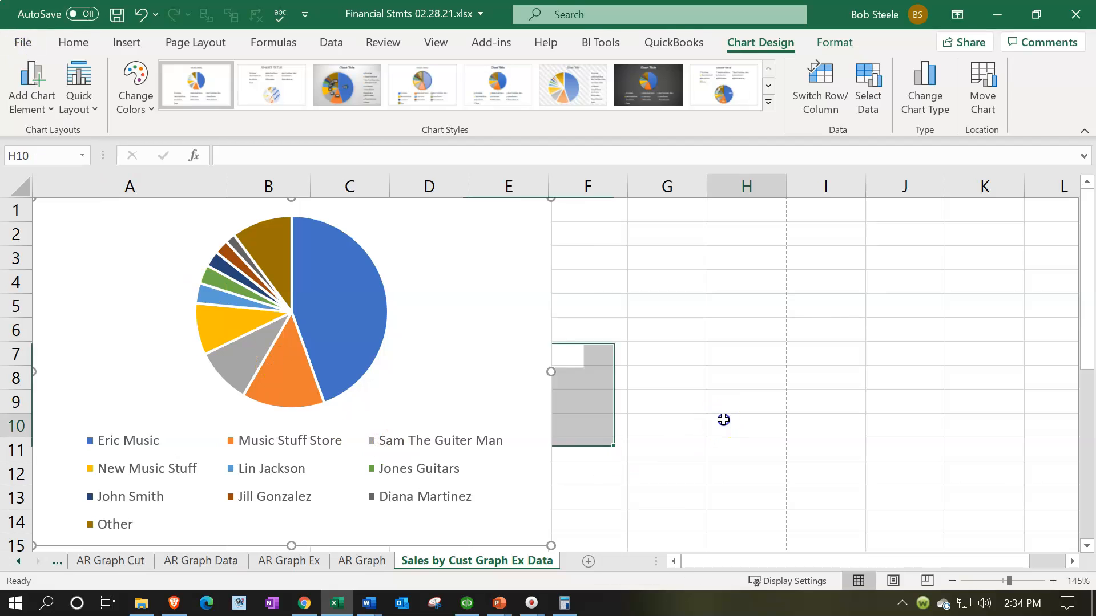
Open the print preview from the AR Graph sheet and set the print range to the entire workbook.
click(361, 560)
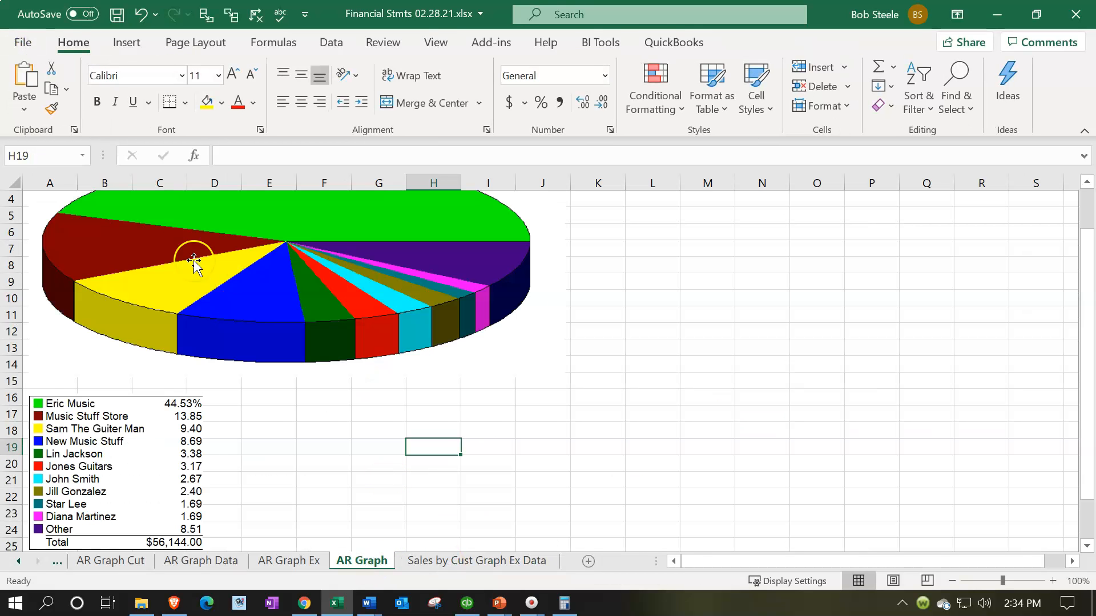
click(23, 42)
click(59, 319)
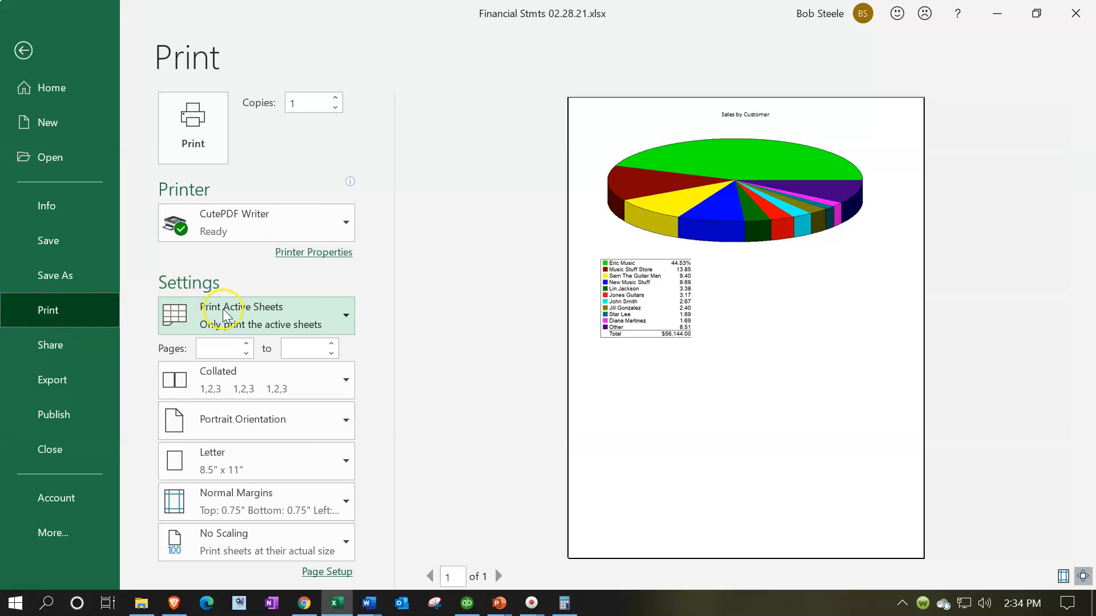
click(335, 304)
click(295, 391)
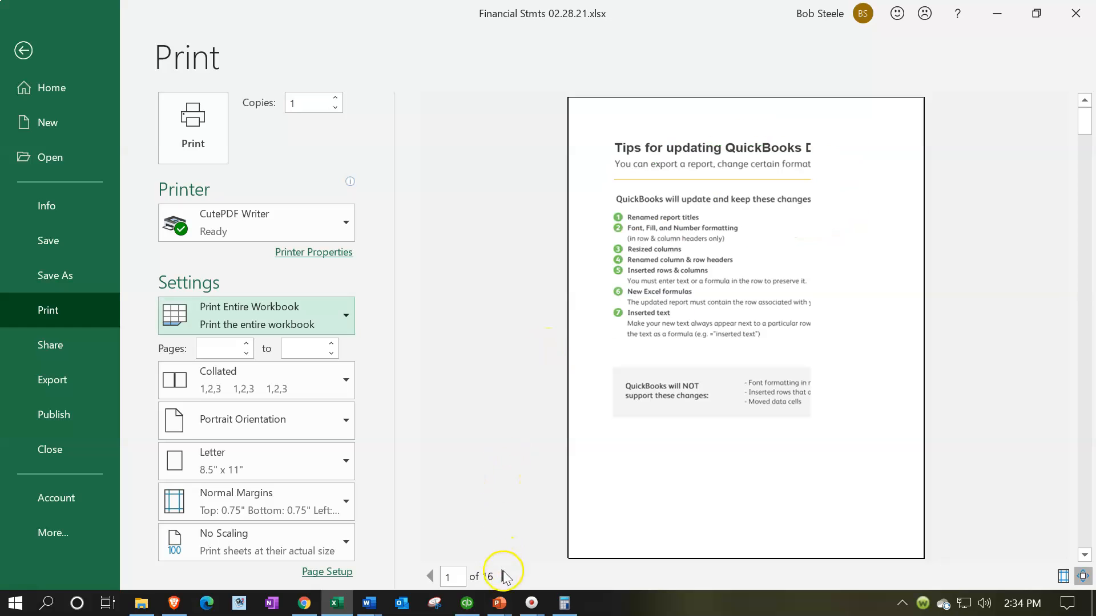
Examine every page of the whole-workbook print preview and return to the Sales by Cust Graph Ex Data sheet.
click(504, 575)
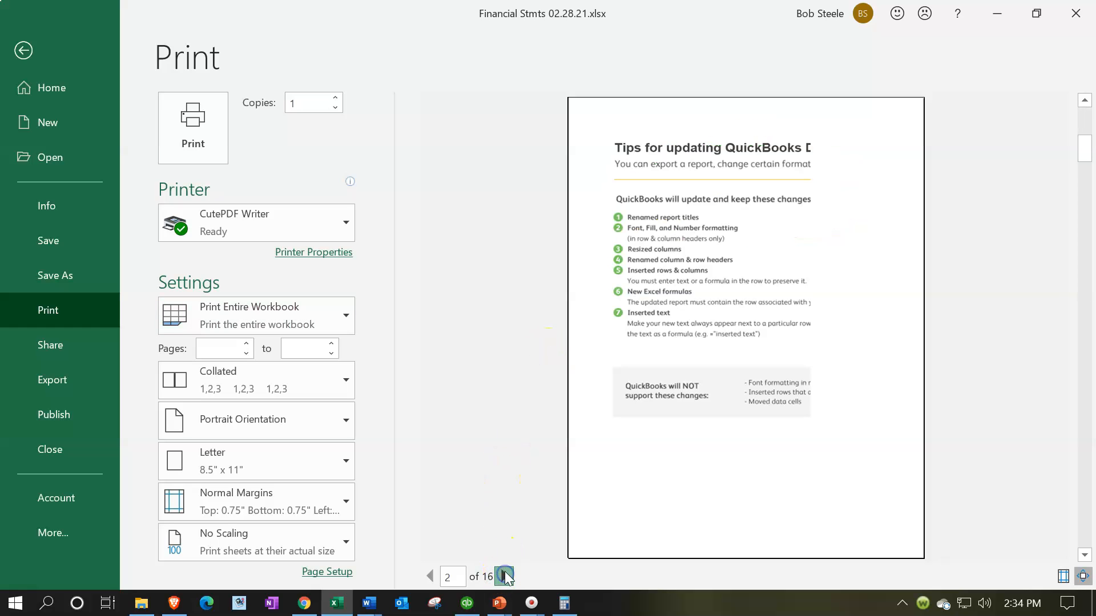
click(505, 576)
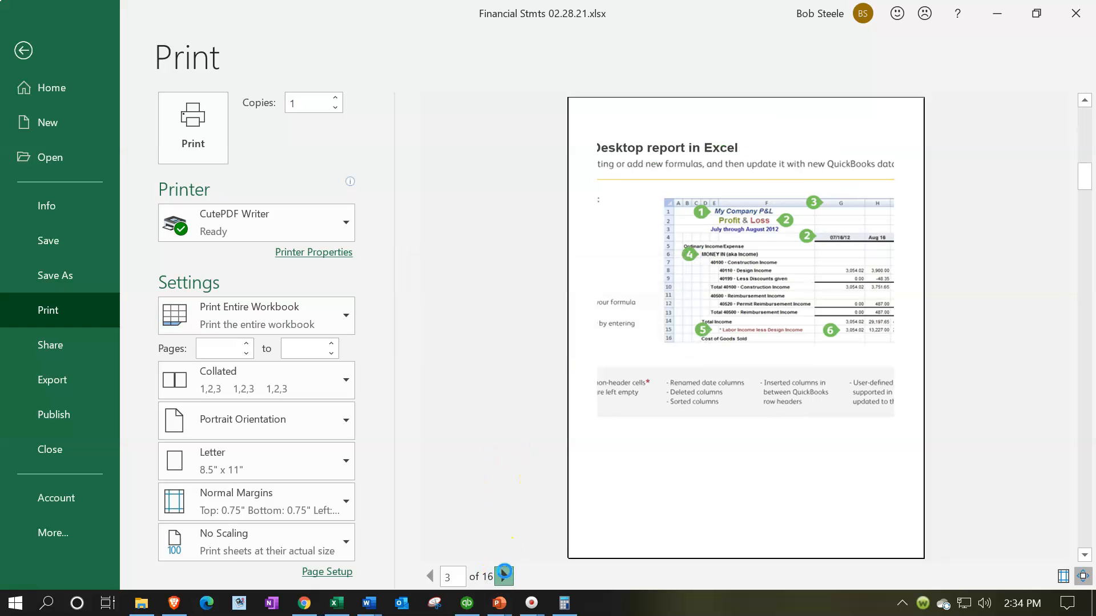
click(504, 576)
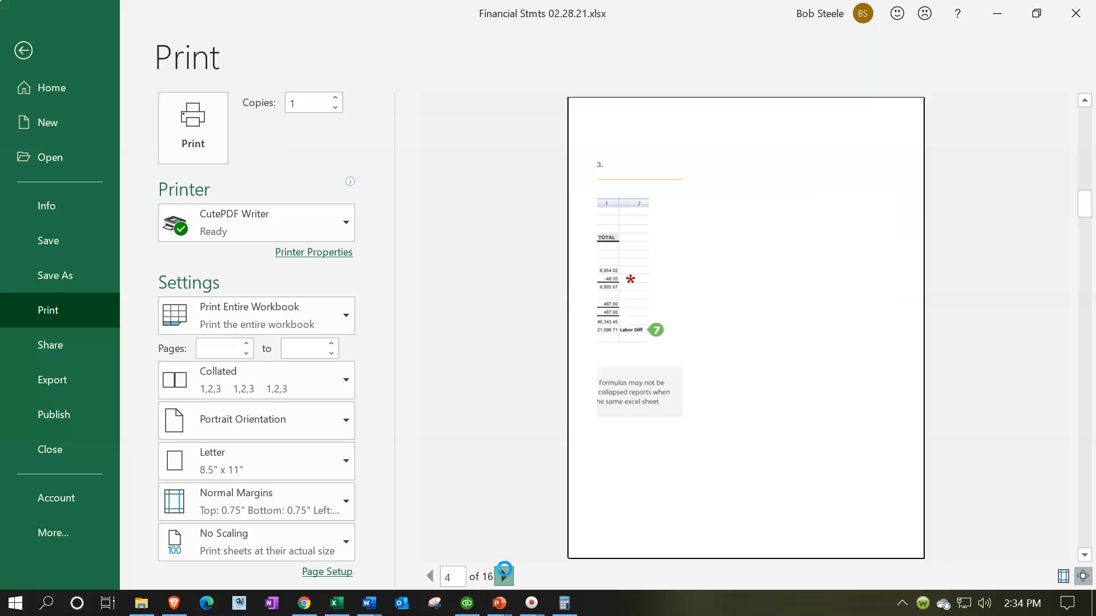
click(505, 576)
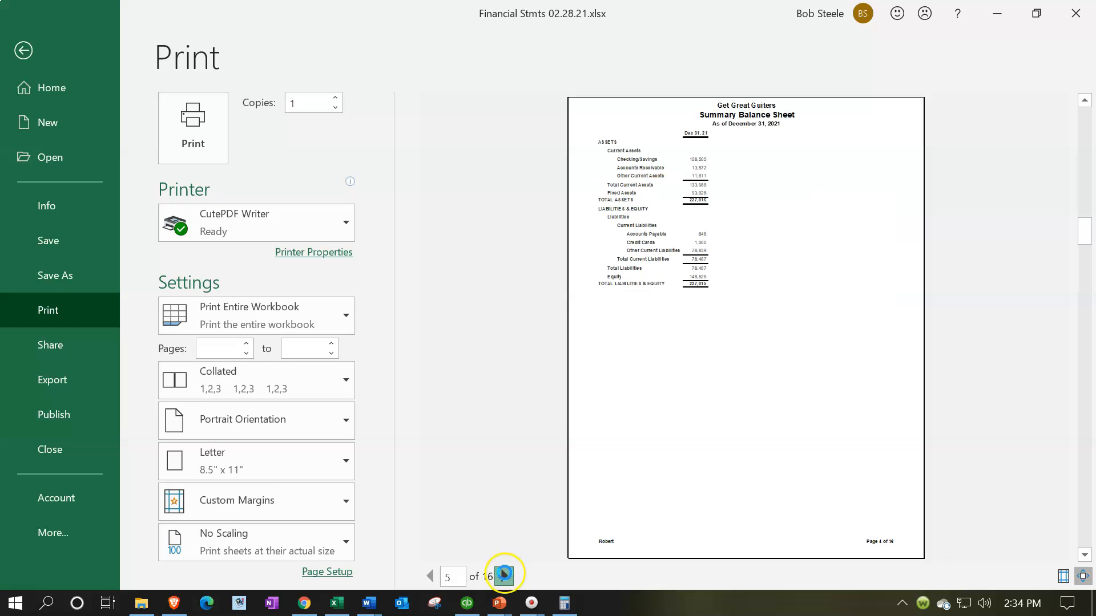
click(504, 575)
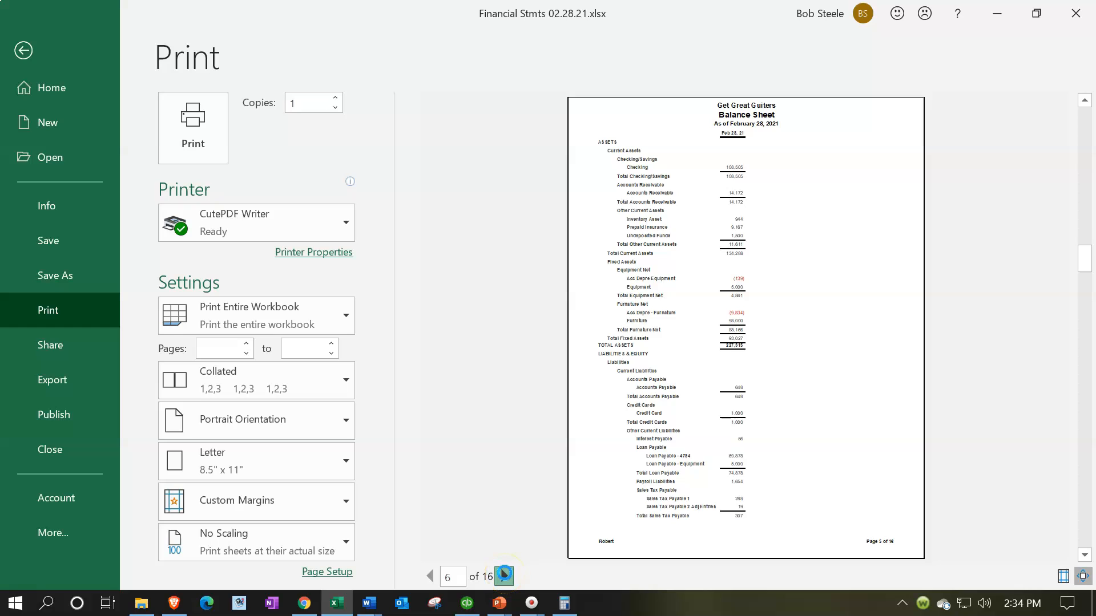
click(504, 574)
click(504, 574)
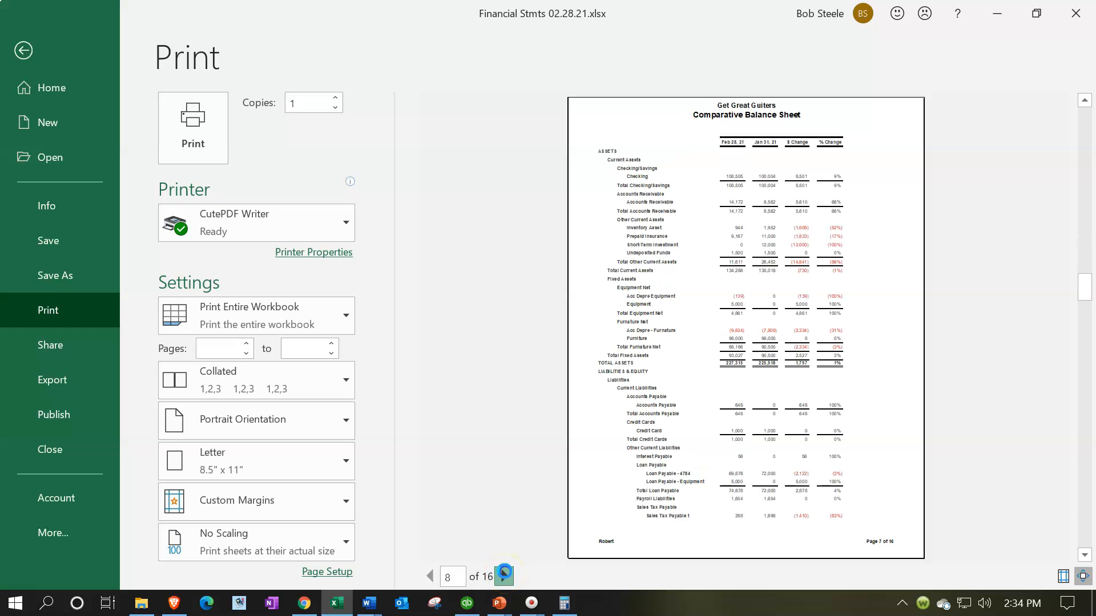
click(505, 574)
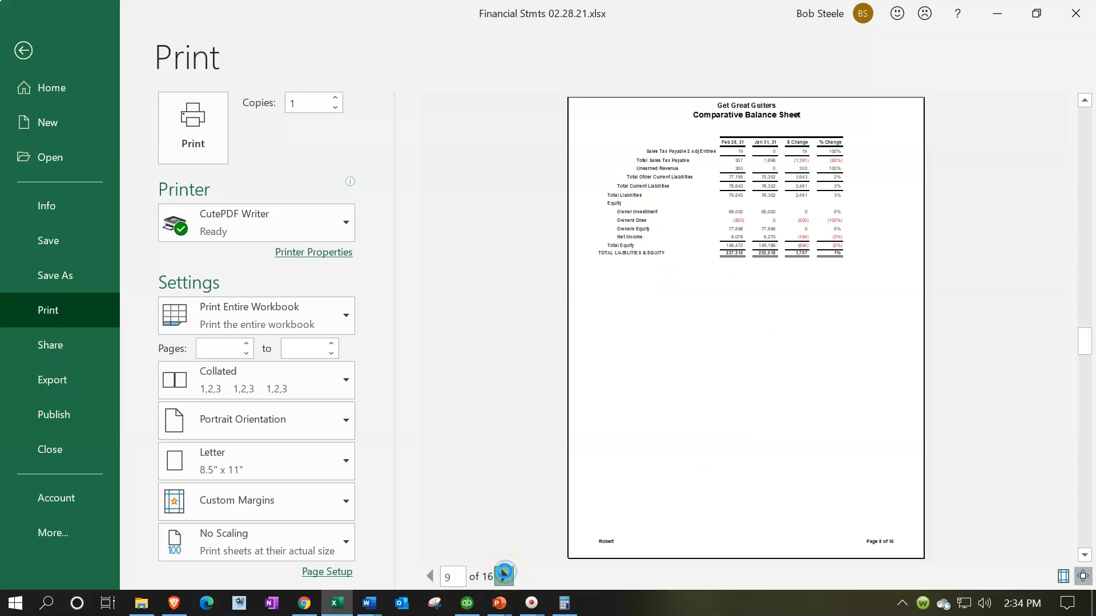
click(504, 575)
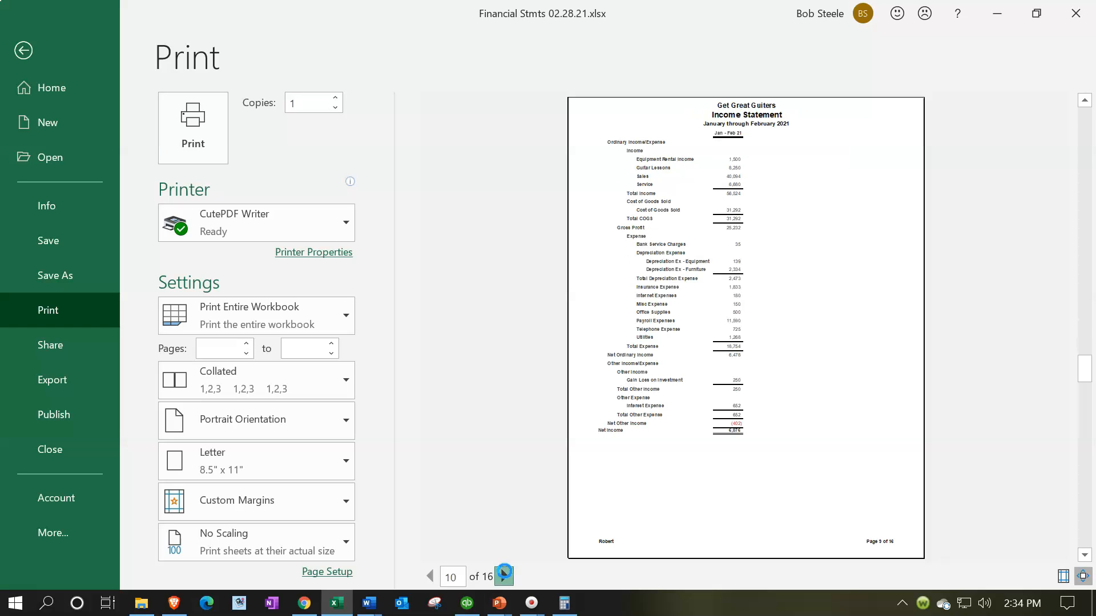
click(505, 574)
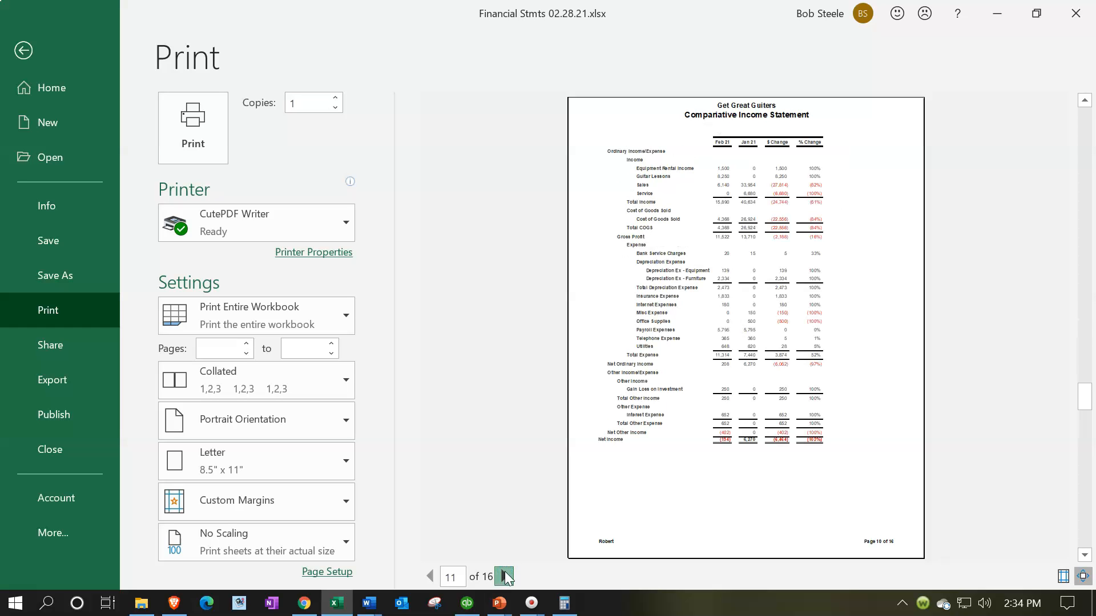
click(504, 576)
click(504, 574)
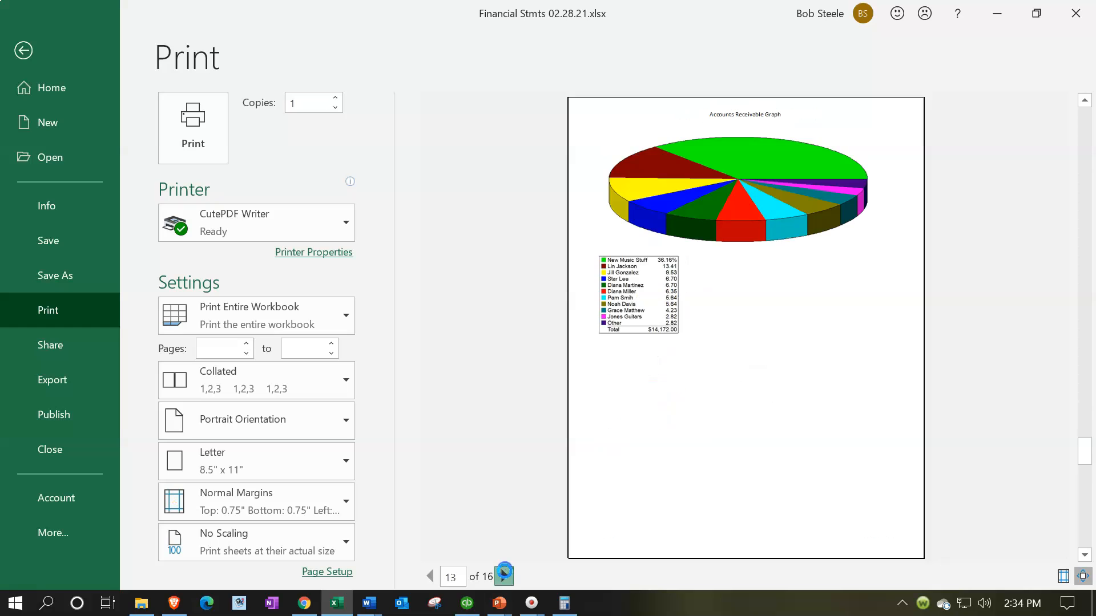
click(504, 575)
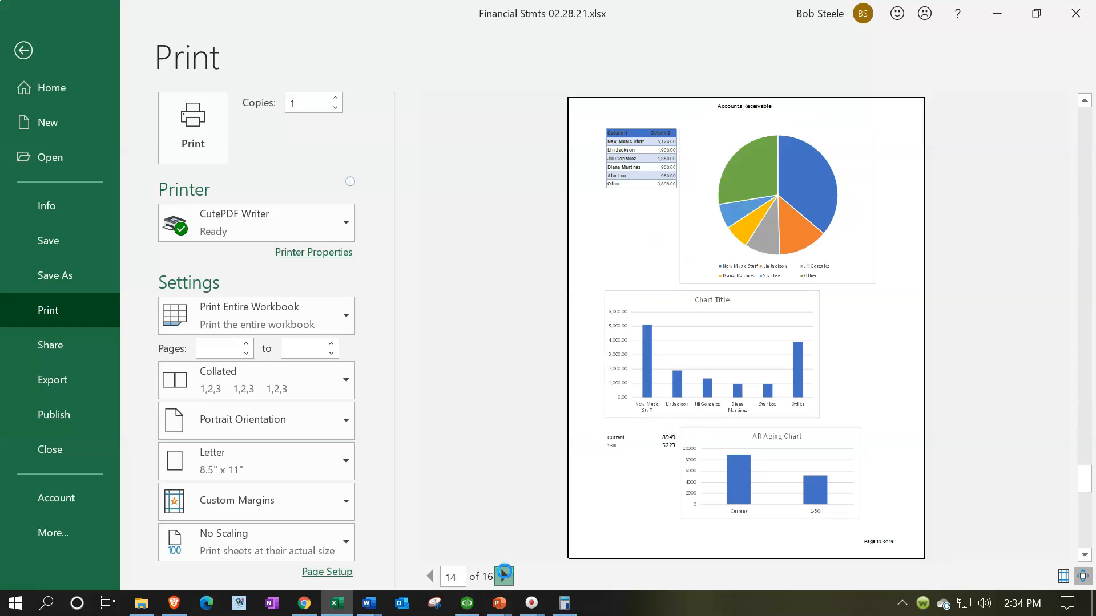
click(504, 576)
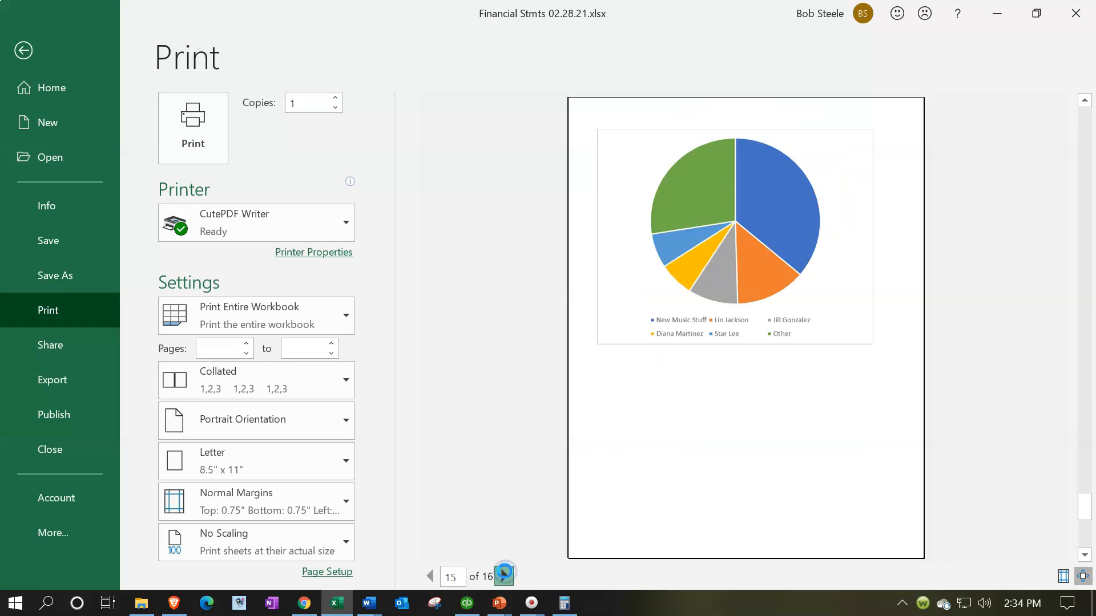
click(505, 574)
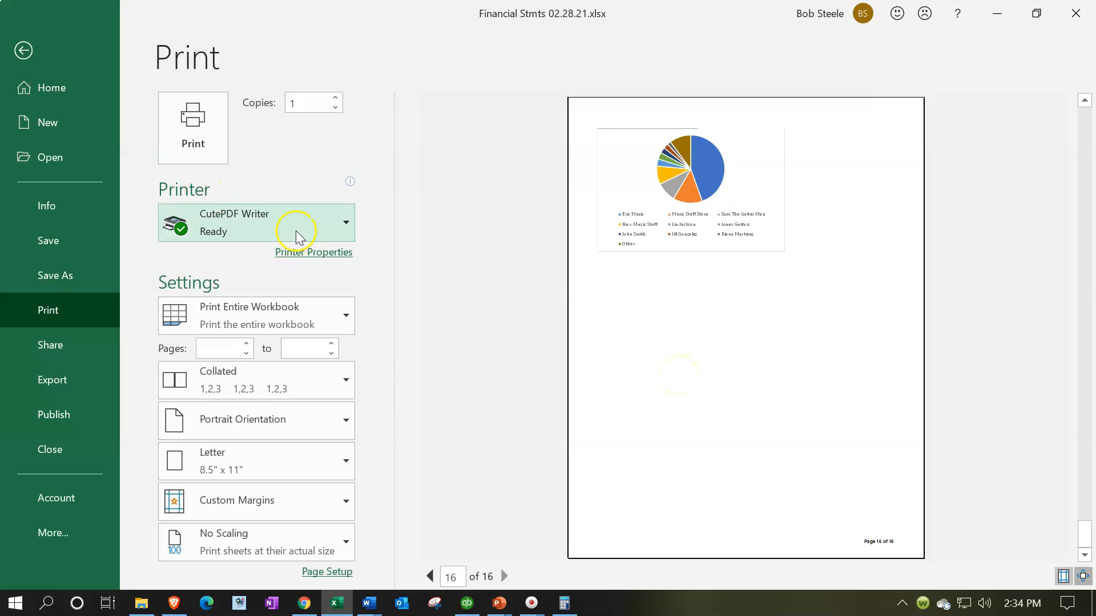
click(23, 50)
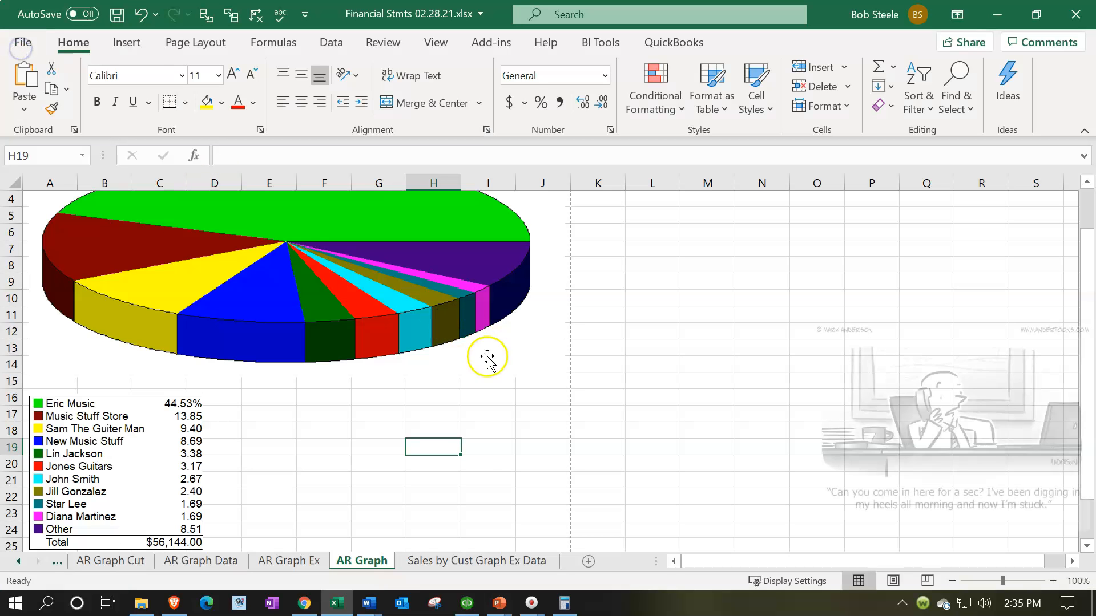
click(491, 560)
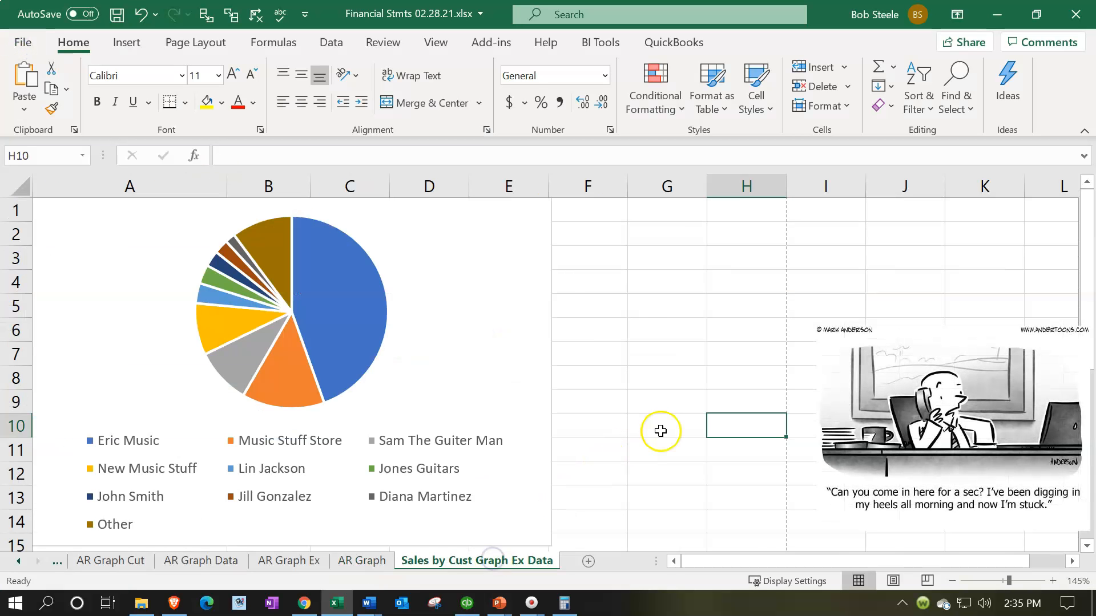
Try enlarging the pie chart to span columns A to H and reach down to row 20.
scroll(659, 430, down, 2)
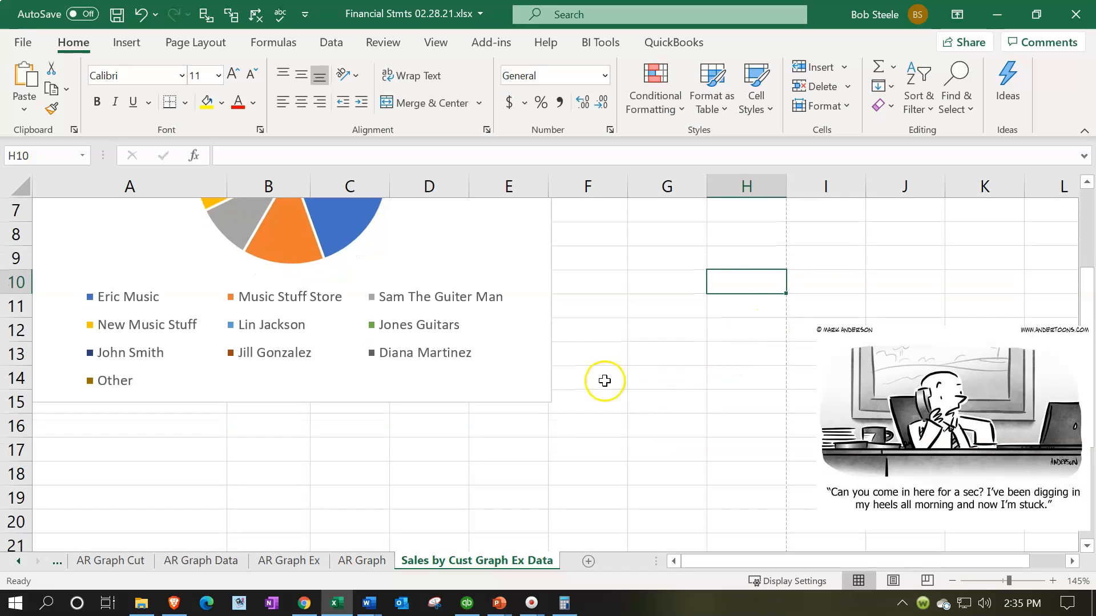
scroll(601, 379, down, 1)
click(533, 308)
drag(552, 330, 766, 453)
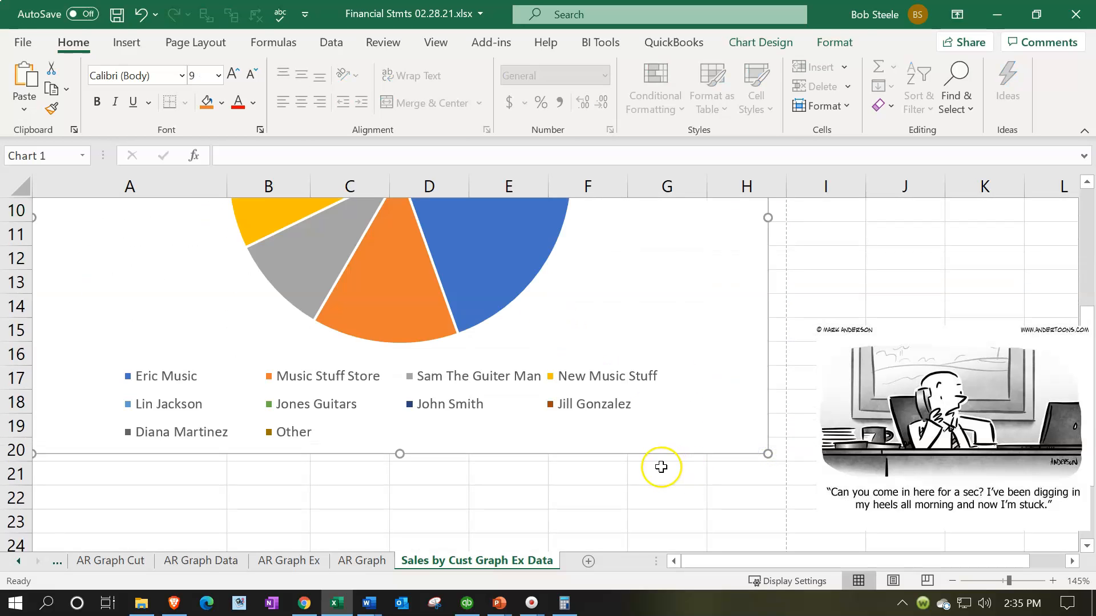
scroll(657, 465, up, 3)
scroll(655, 466, down, 4)
Shrink the pie chart so it ends at row 13, and place it beside the table, starting at column C.
drag(768, 382, 443, 223)
scroll(326, 411, up, 4)
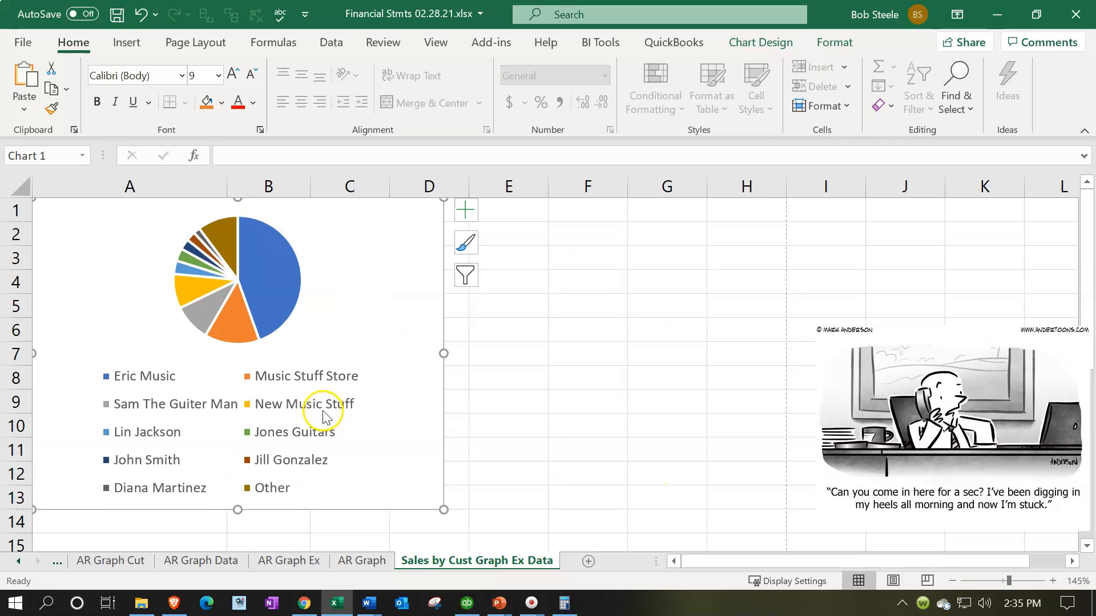
drag(374, 239, 660, 231)
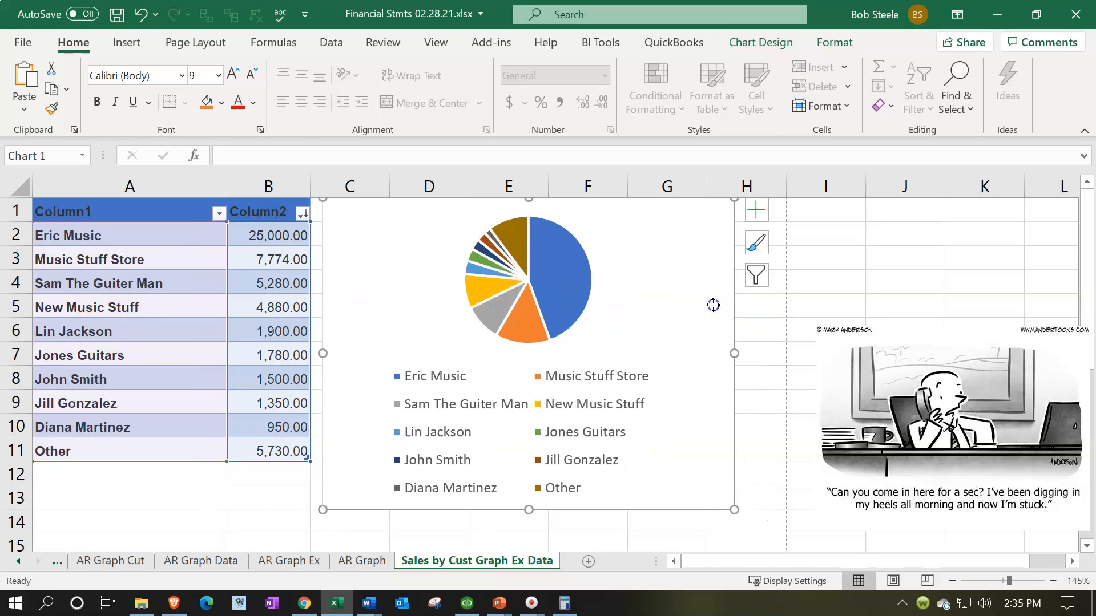
Add a new sheet and paste the copied pie chart there as a picture at cell A1.
click(591, 563)
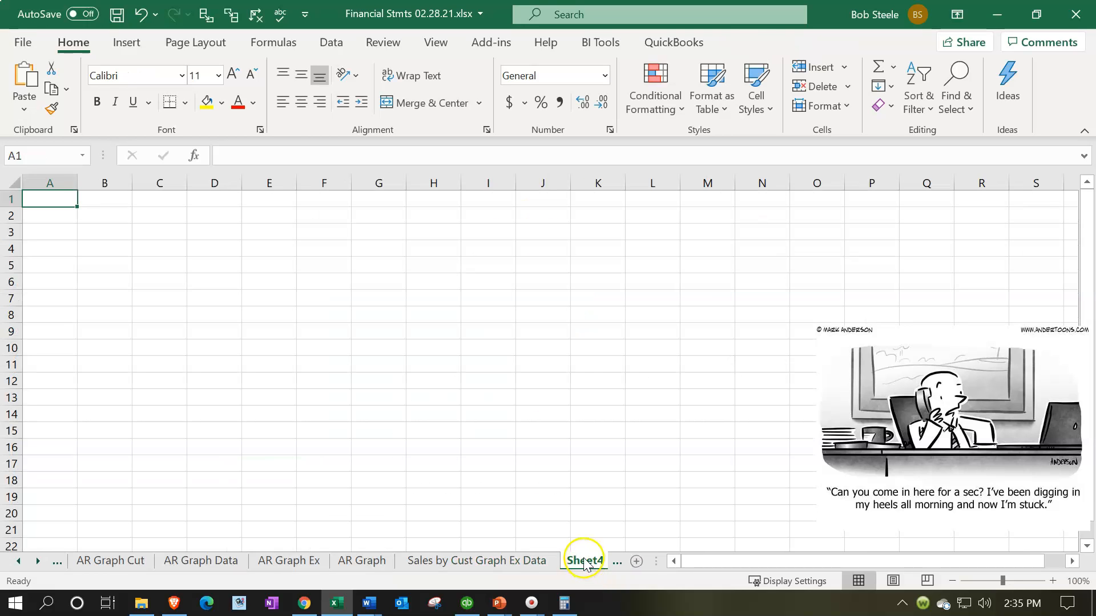
click(617, 563)
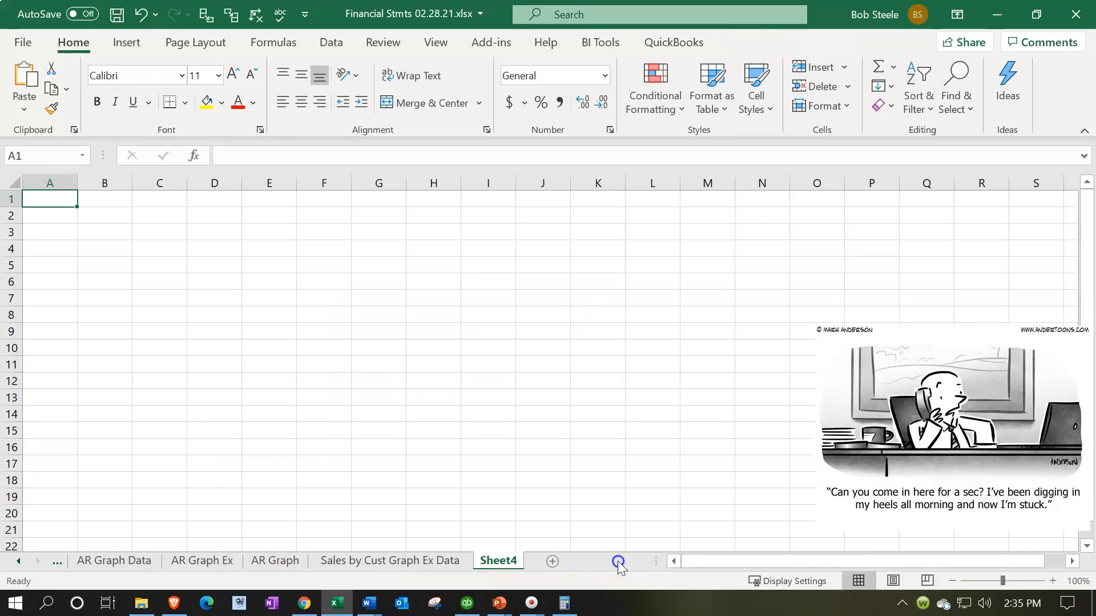
right_click(48, 200)
click(141, 186)
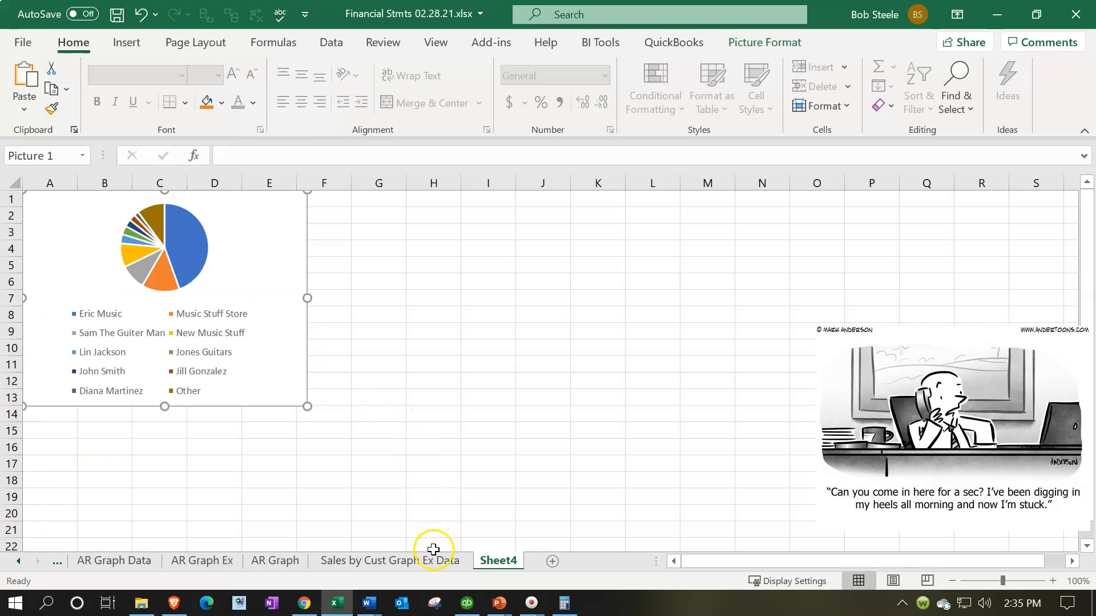
Rename the new sheet as "Sales by cust graph Ex".
double_click(496, 559)
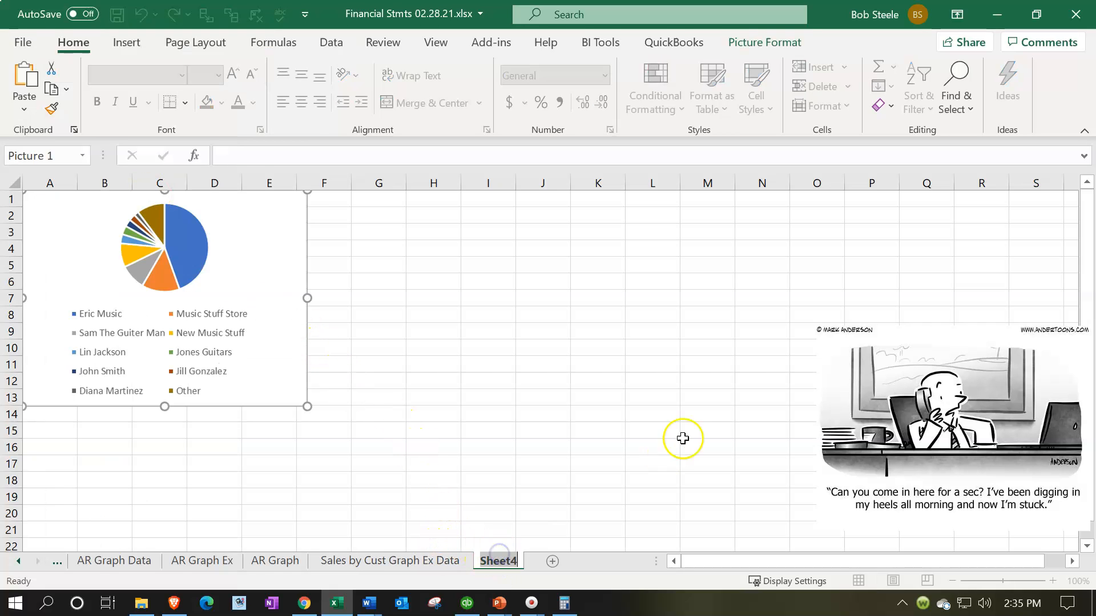
text(Sales by cust graph Ex)
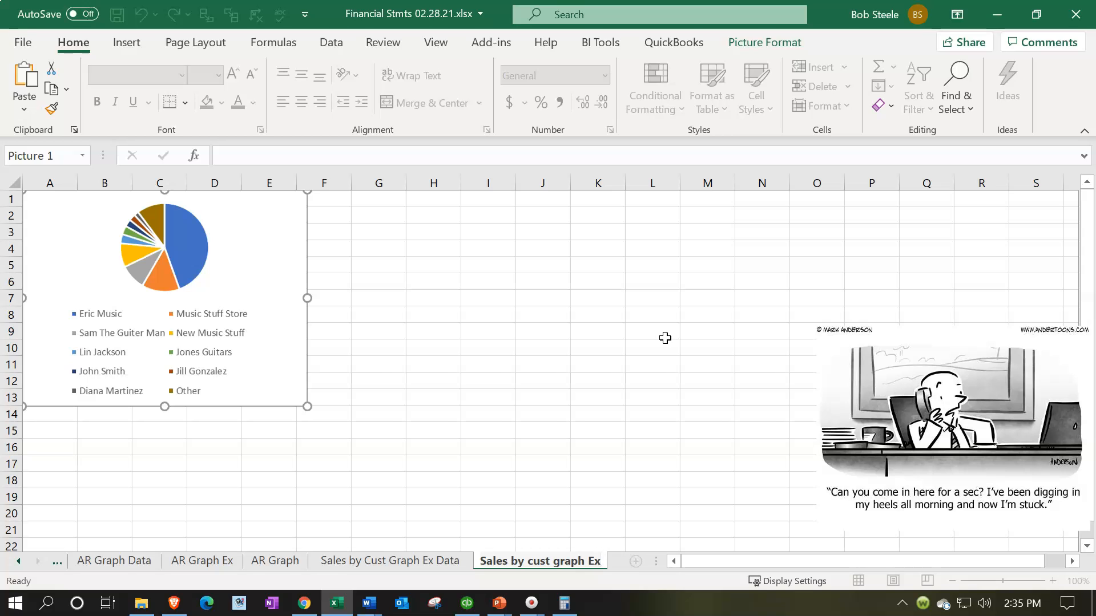
click(455, 379)
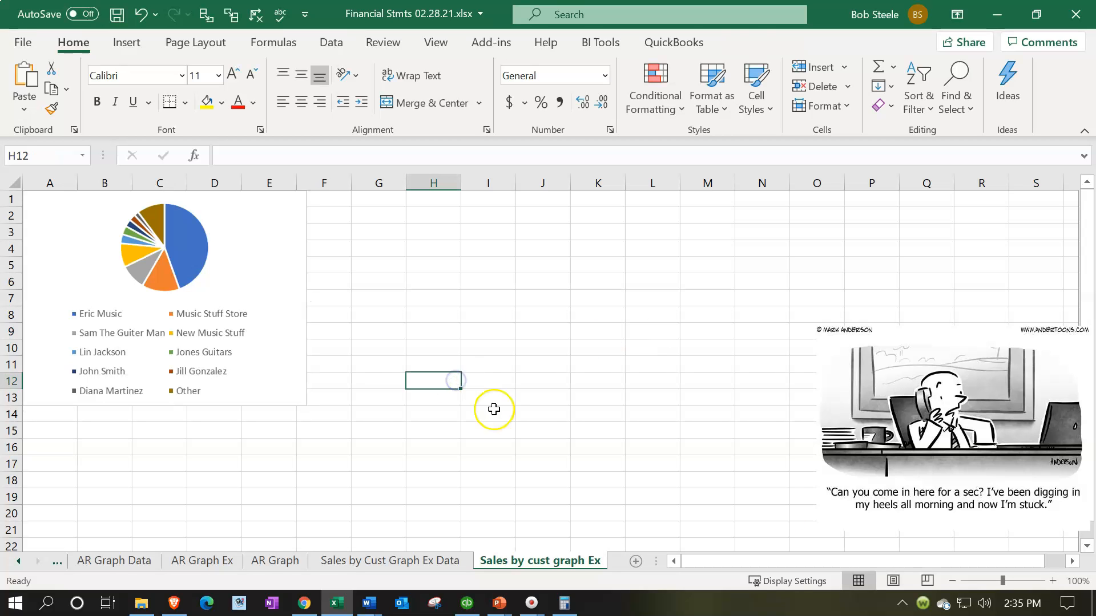
click(885, 583)
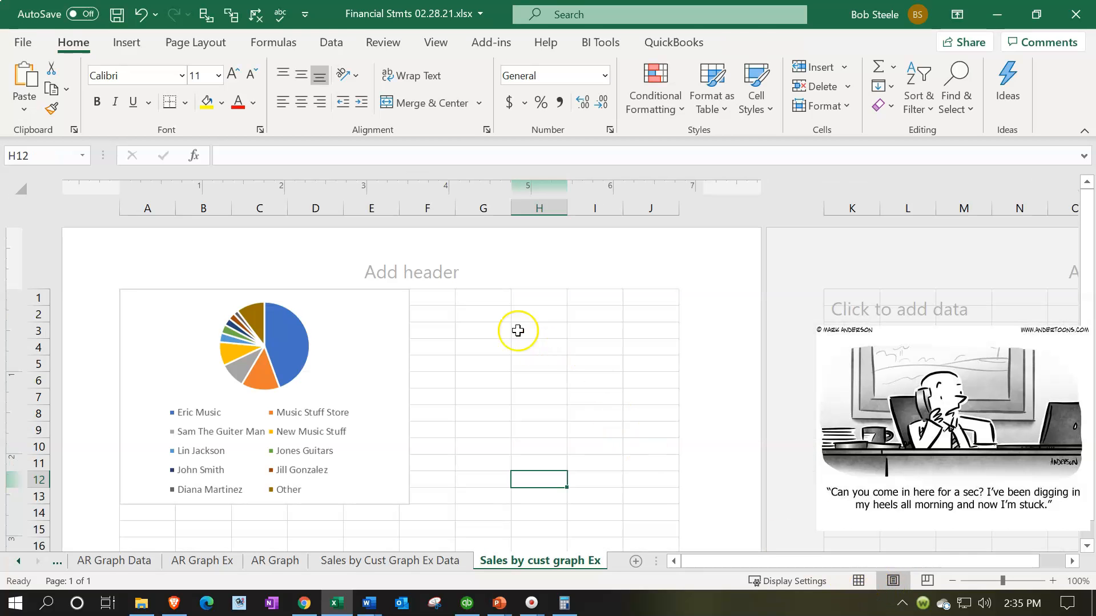
click(427, 279)
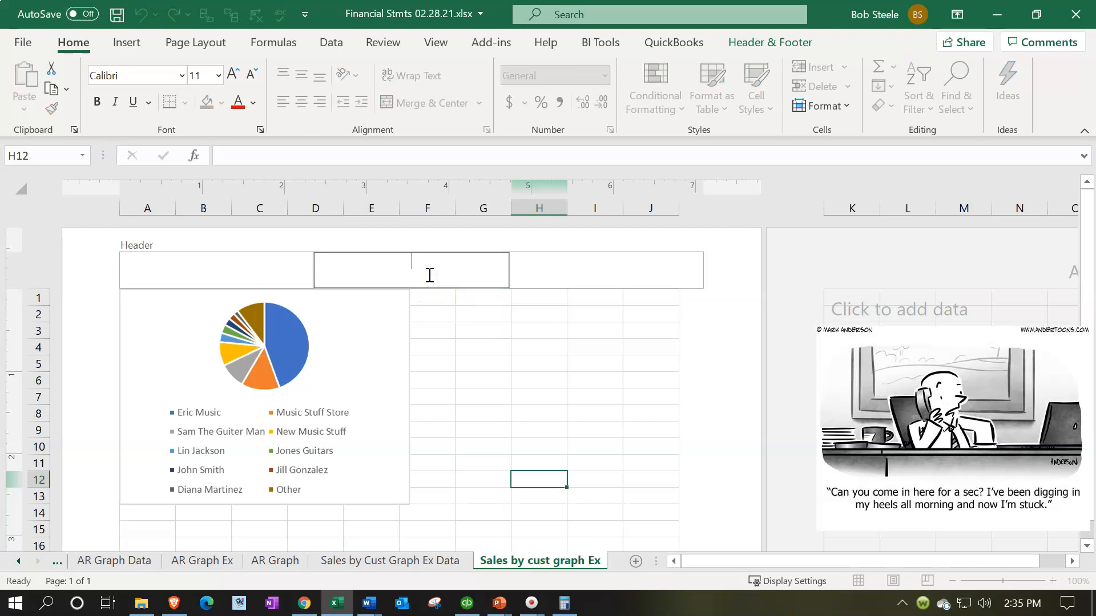
click(675, 481)
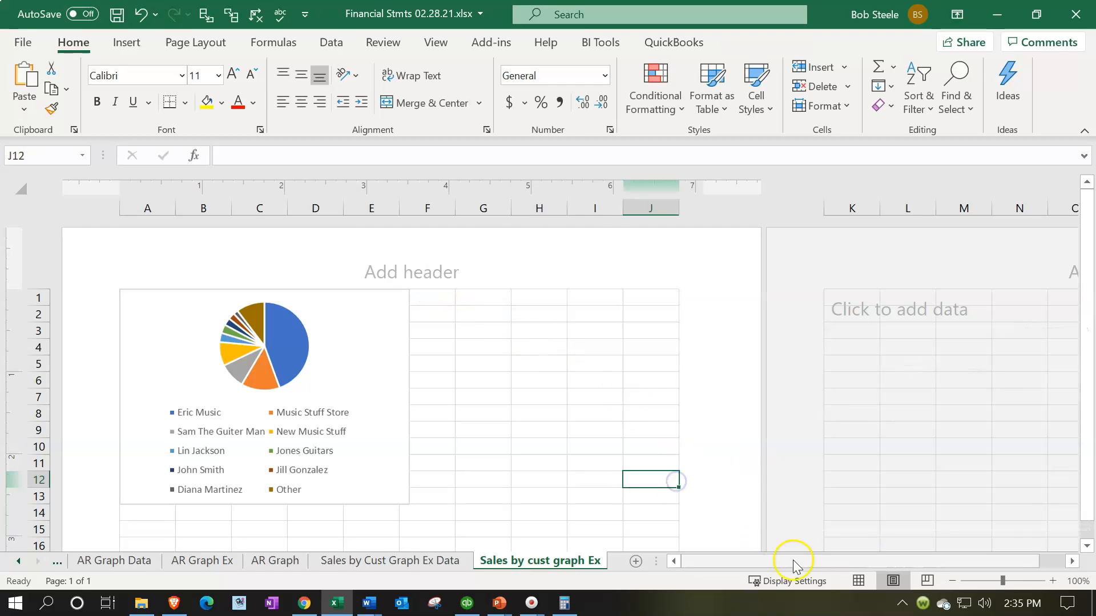
click(857, 580)
Enlarge the pie chart picture to nearly the full page width, reaching column J and about row 24.
click(291, 386)
scroll(292, 388, down, 1)
drag(308, 359, 558, 509)
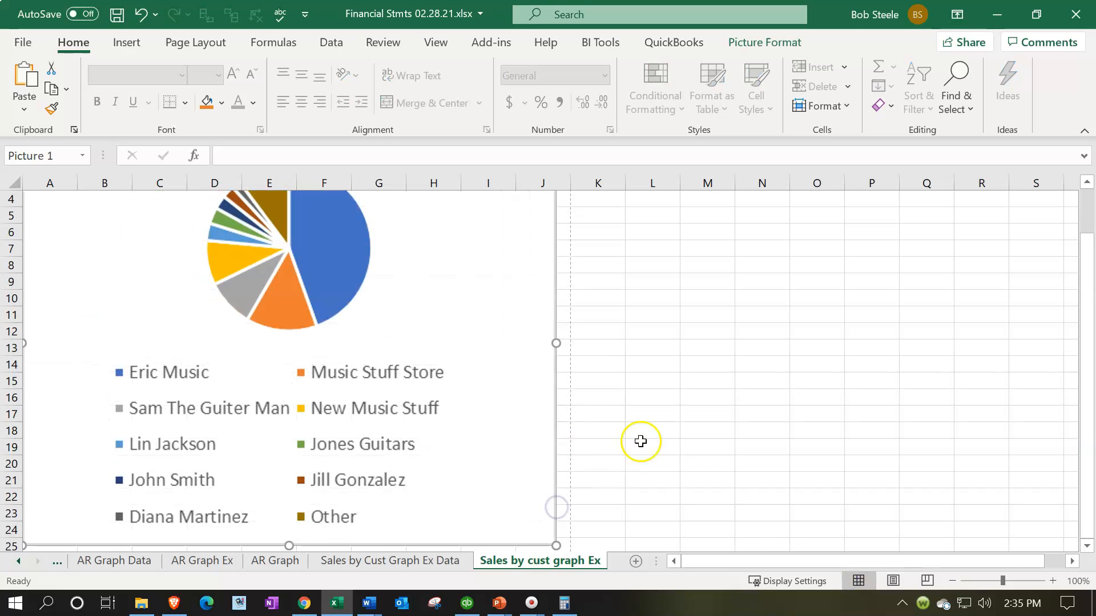
Hide the Sales by Cust Graph Ex Data sheet.
click(422, 561)
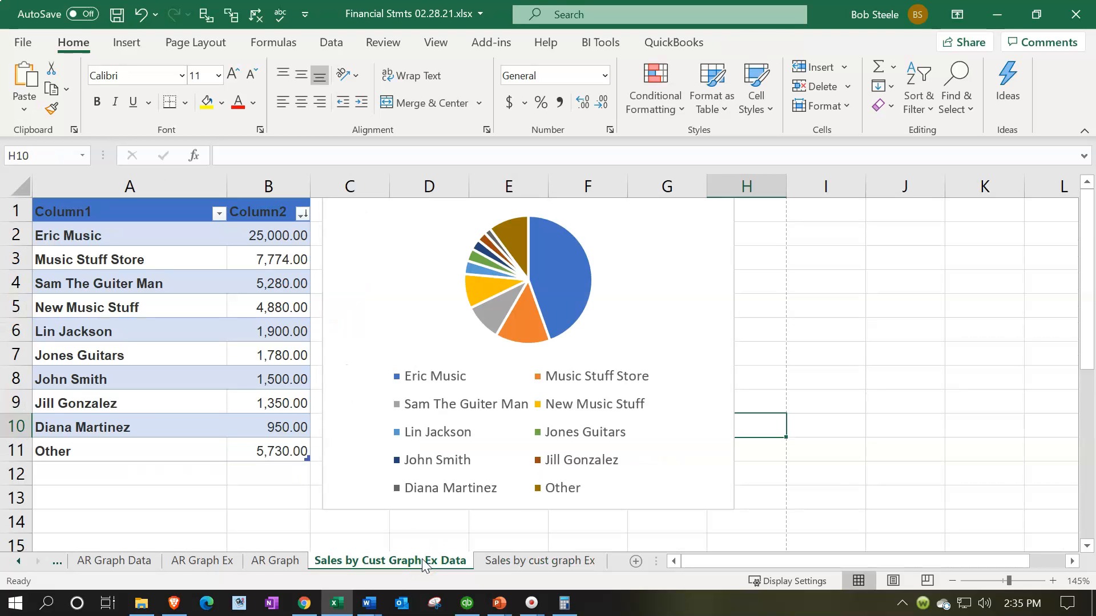
right_click(423, 562)
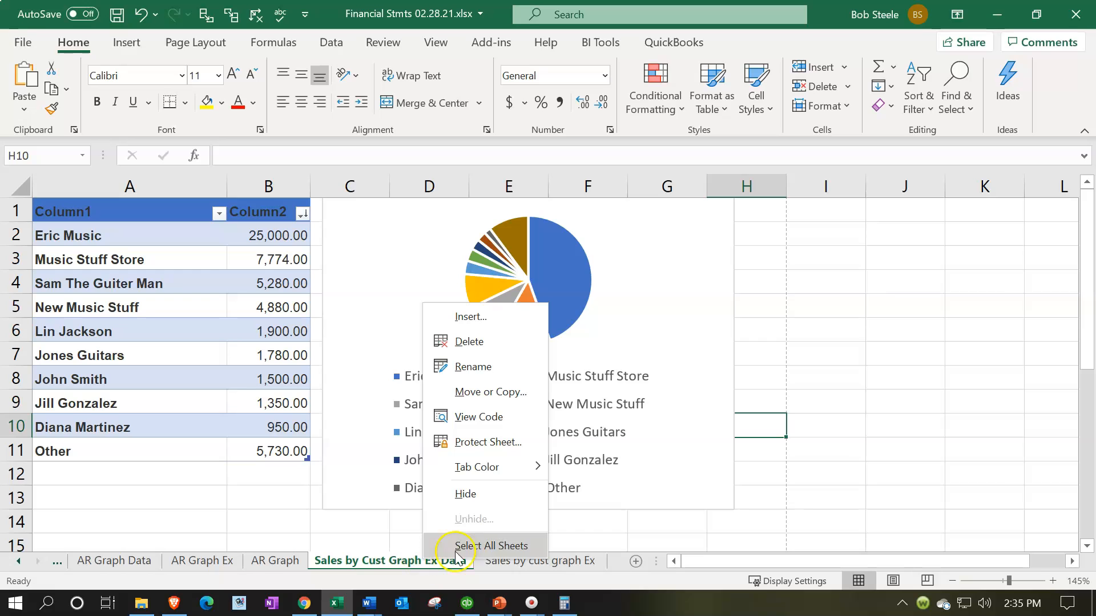
click(465, 494)
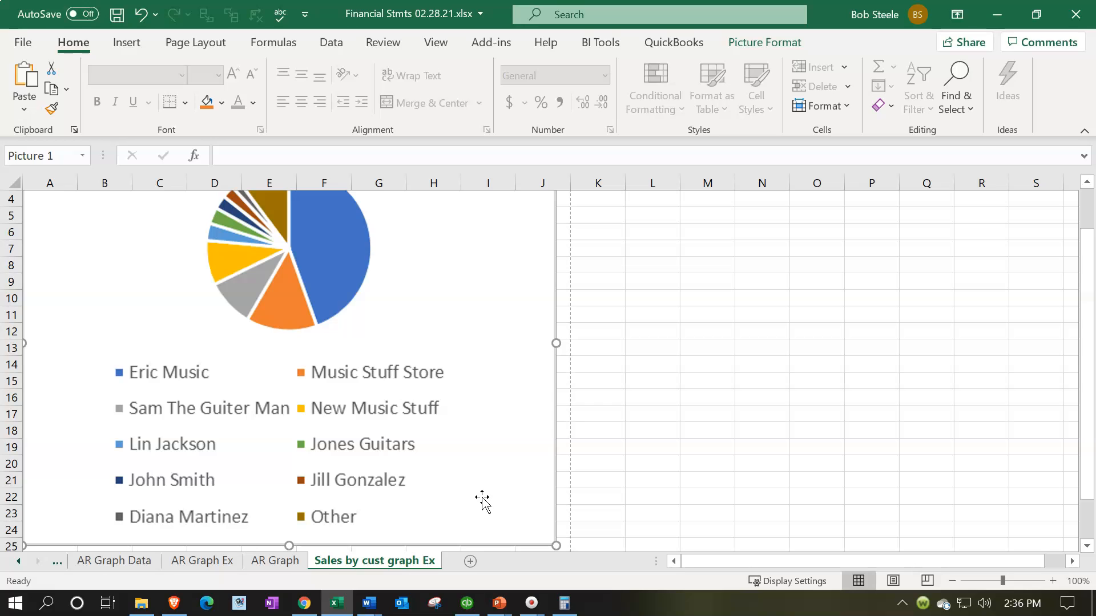
Unhide the Sales by Cust Graph Ex Data sheet and make the Sales by cust graph Ex sheet active.
click(281, 560)
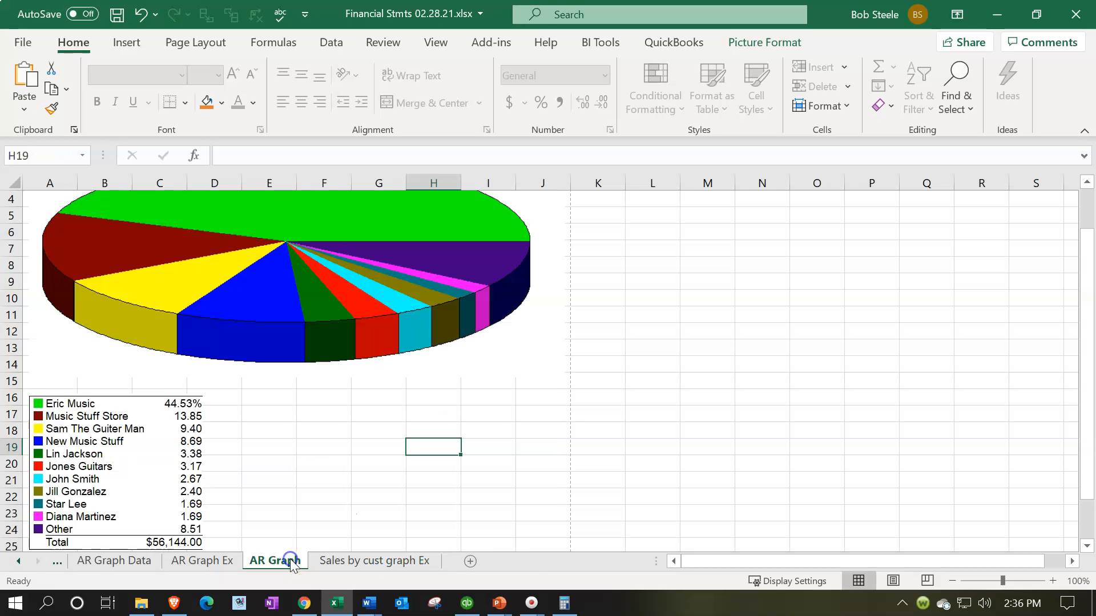
ctrl+click(324, 562)
right_click(325, 561)
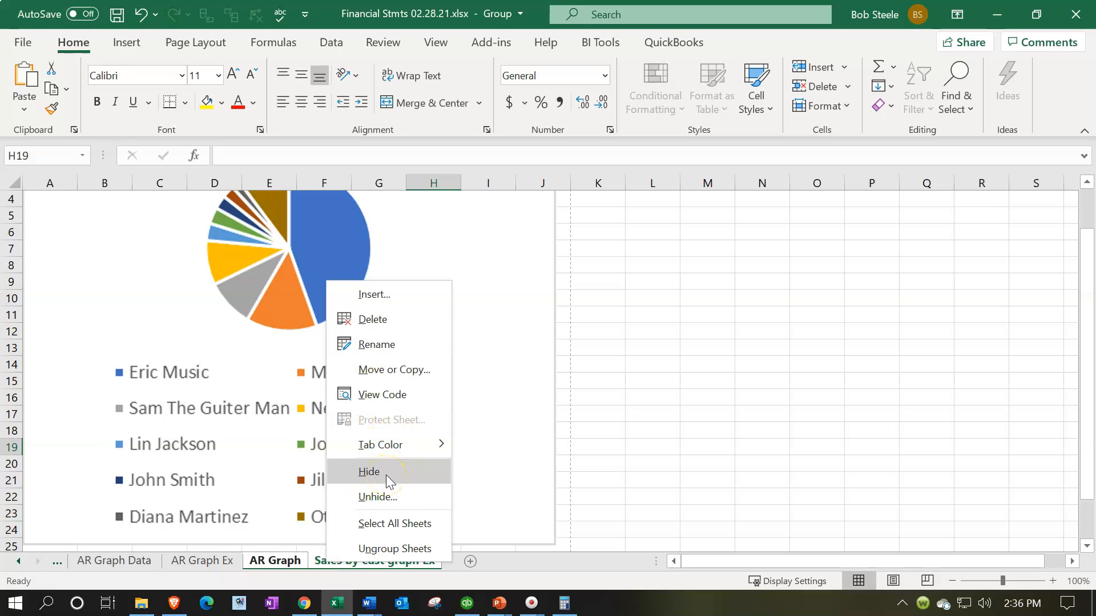
click(381, 494)
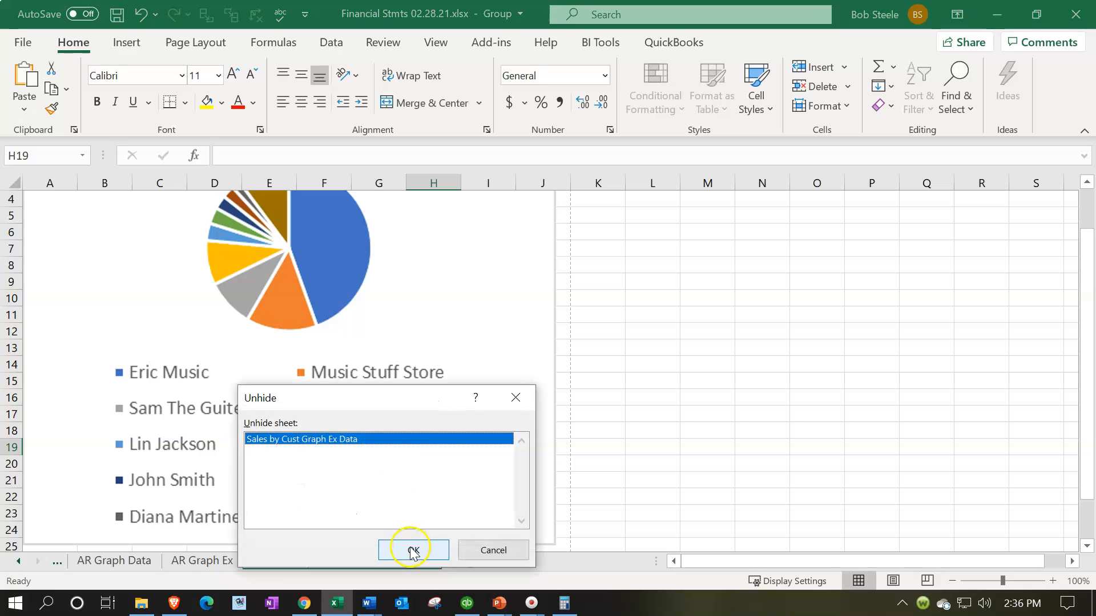
click(413, 550)
click(589, 560)
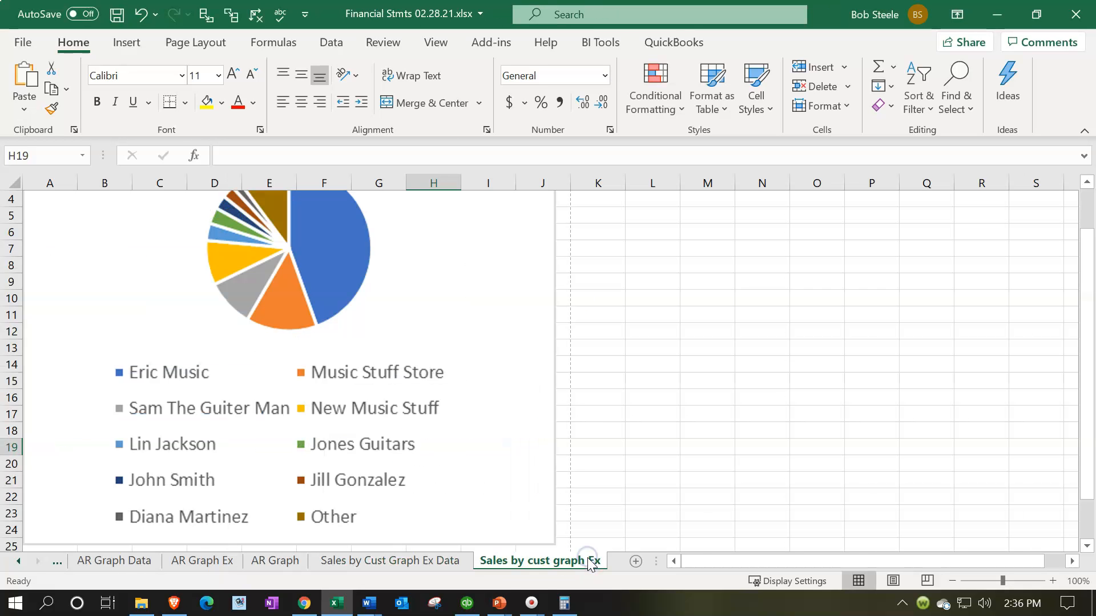
Switch to QuickBooks and display the January–February 2021 sales graph broken down by item.
click(468, 605)
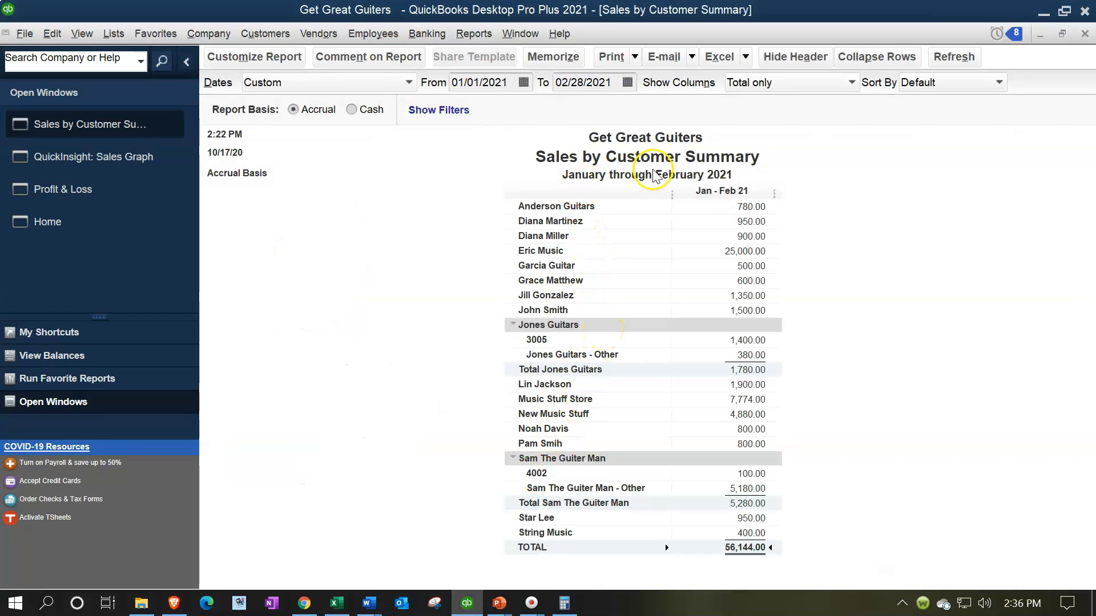
click(144, 159)
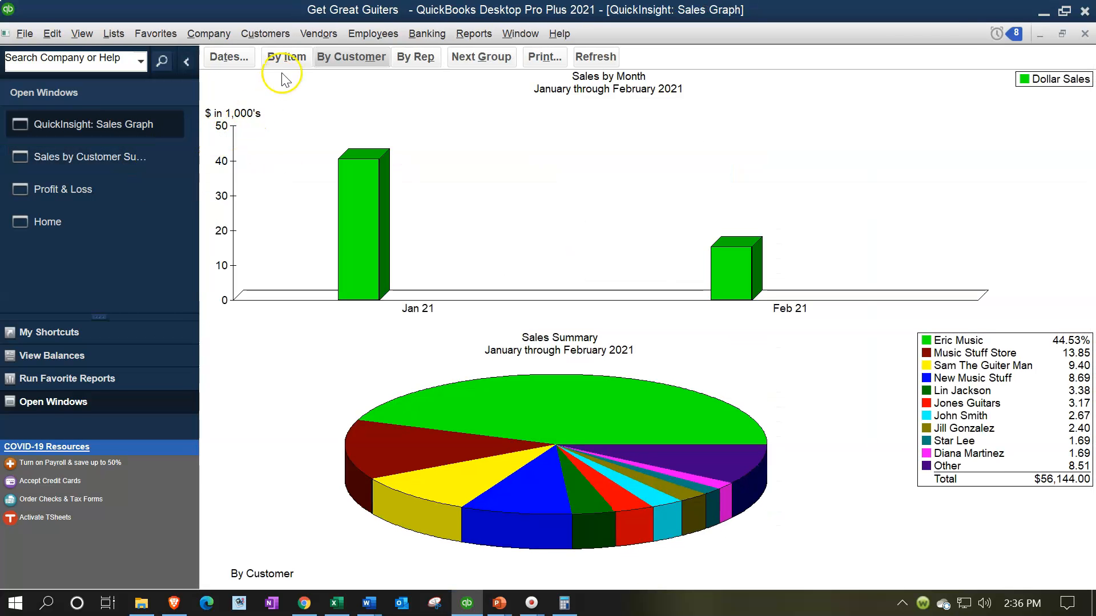
click(284, 58)
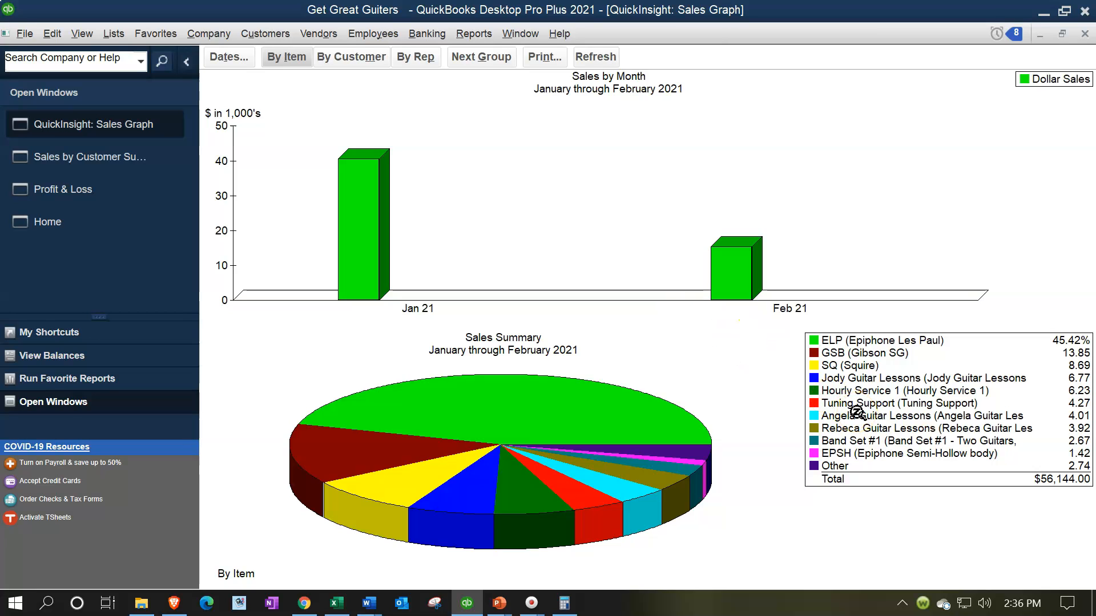
Open the Sales by Item Summary report and set its date range from 01/01/2021 to 02/28/2021.
click(475, 34)
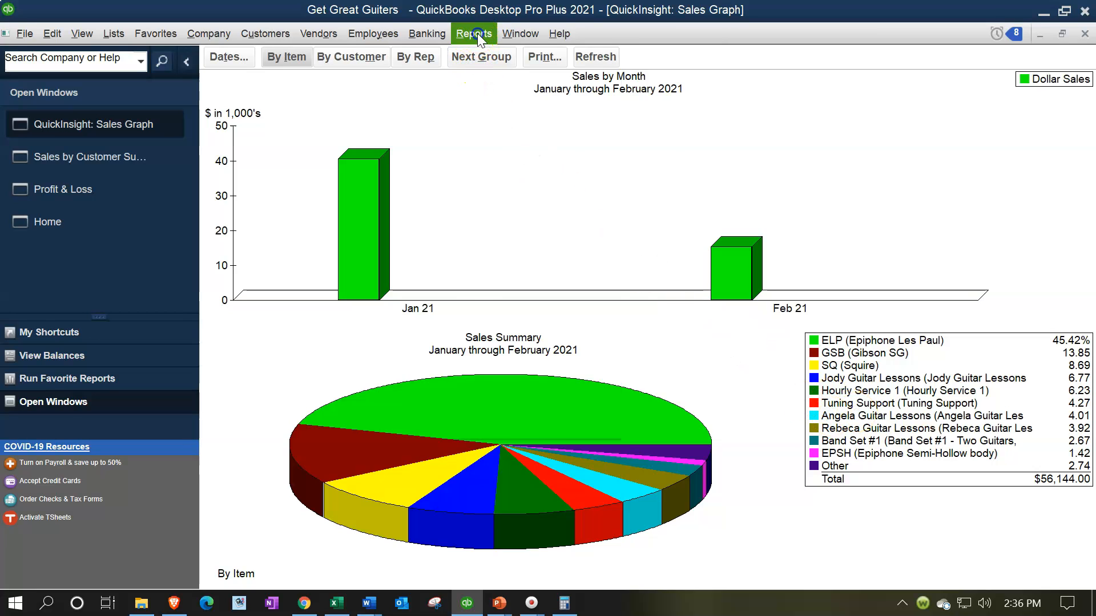
mouse_move(529, 195)
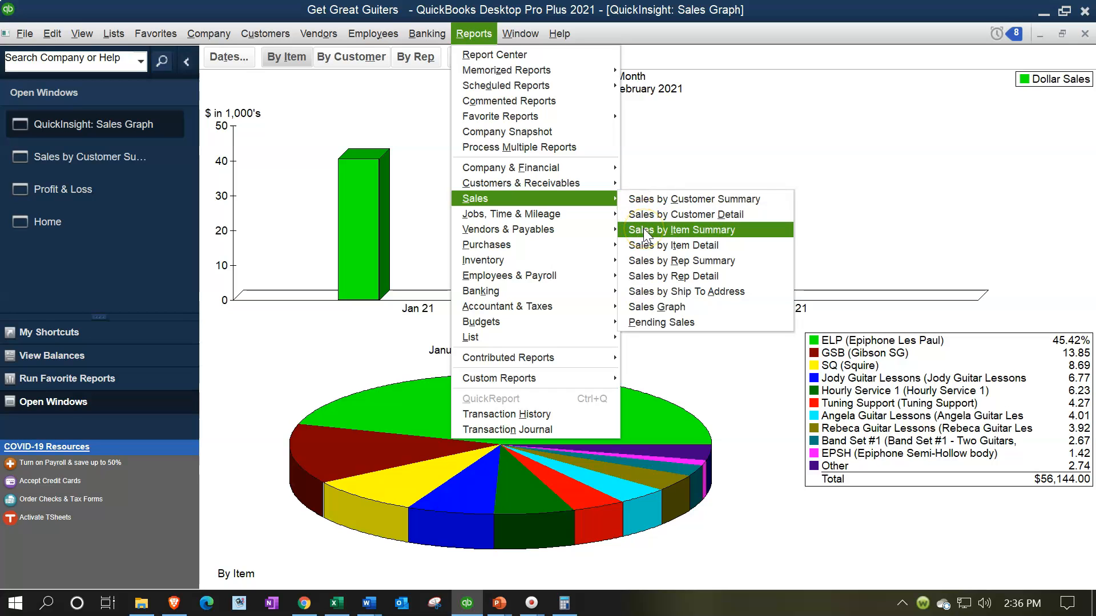
click(644, 230)
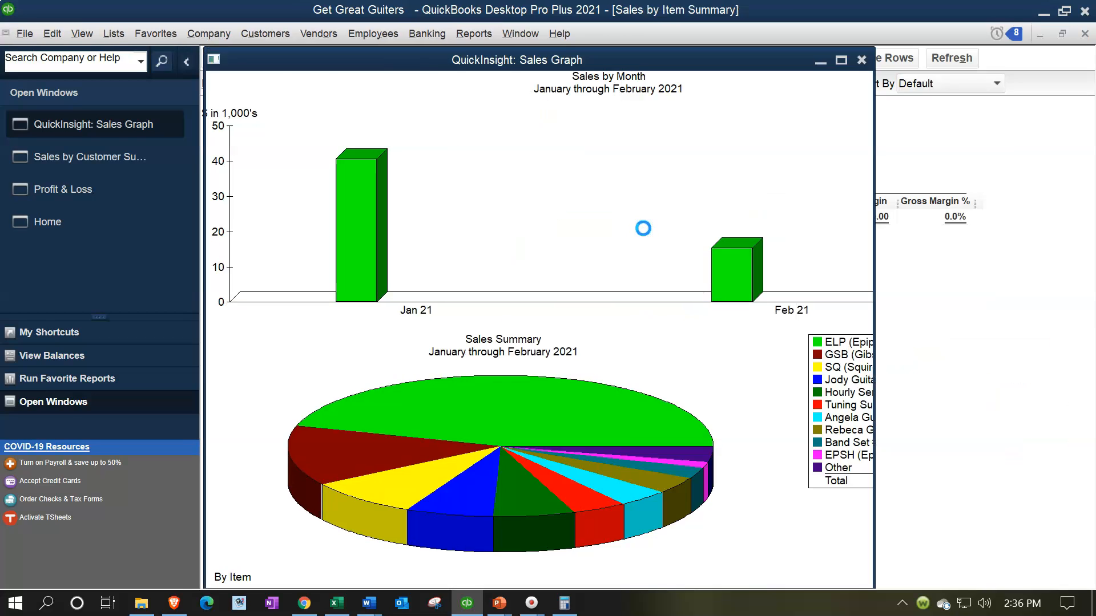
key(Tab)
text(0)
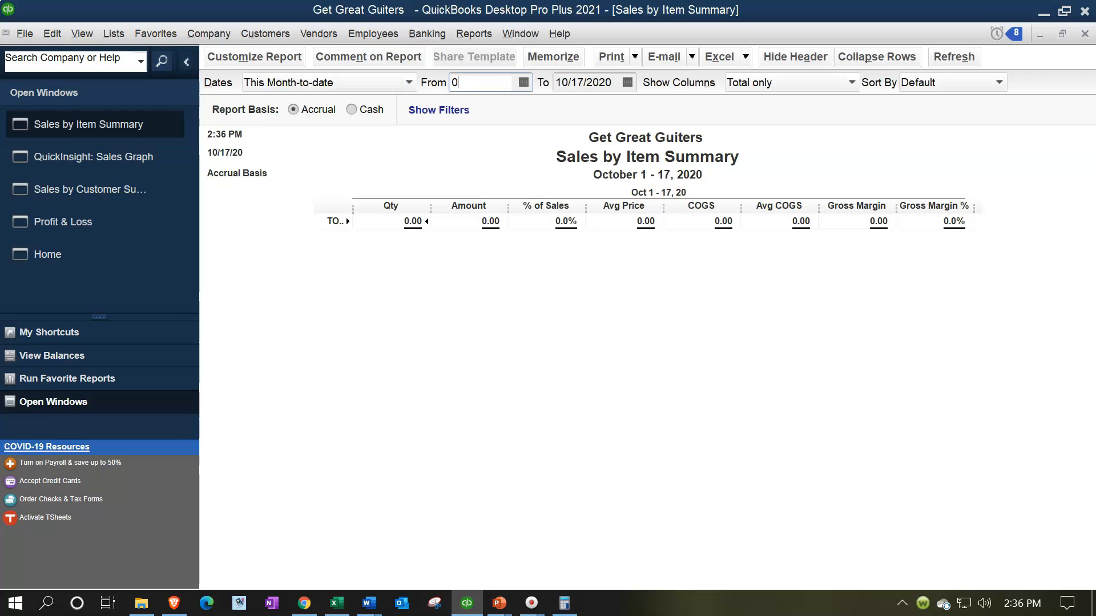
key(Tab)
text(0)
text(2/28/2021)
key(Tab)
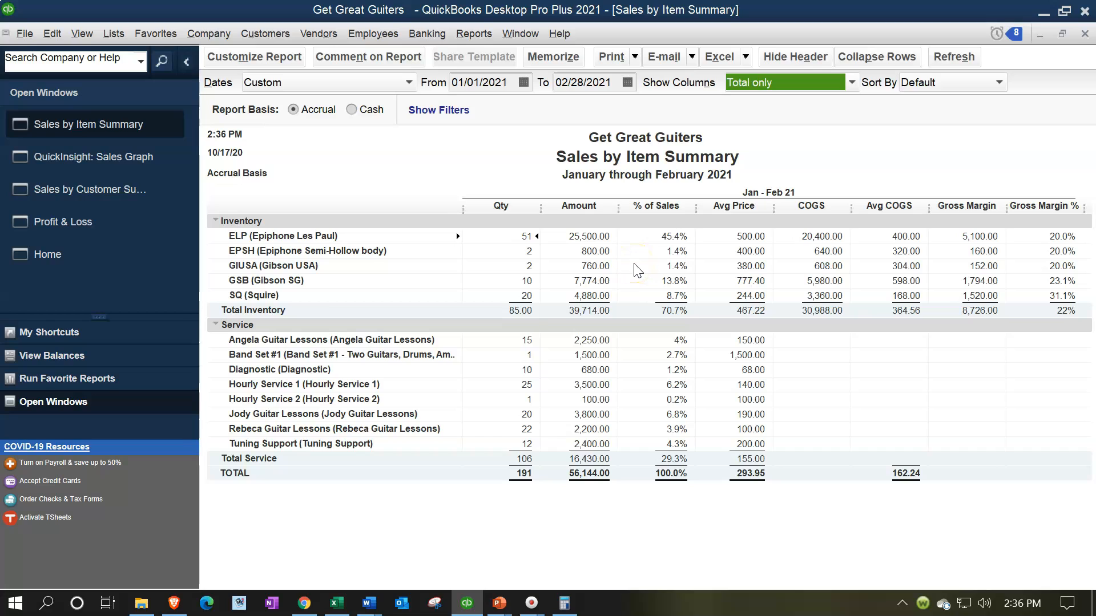
Start exporting the item report to a new worksheet, and save and close the Financial Stmts 02.28.21.xlsx workbook in Excel.
click(745, 58)
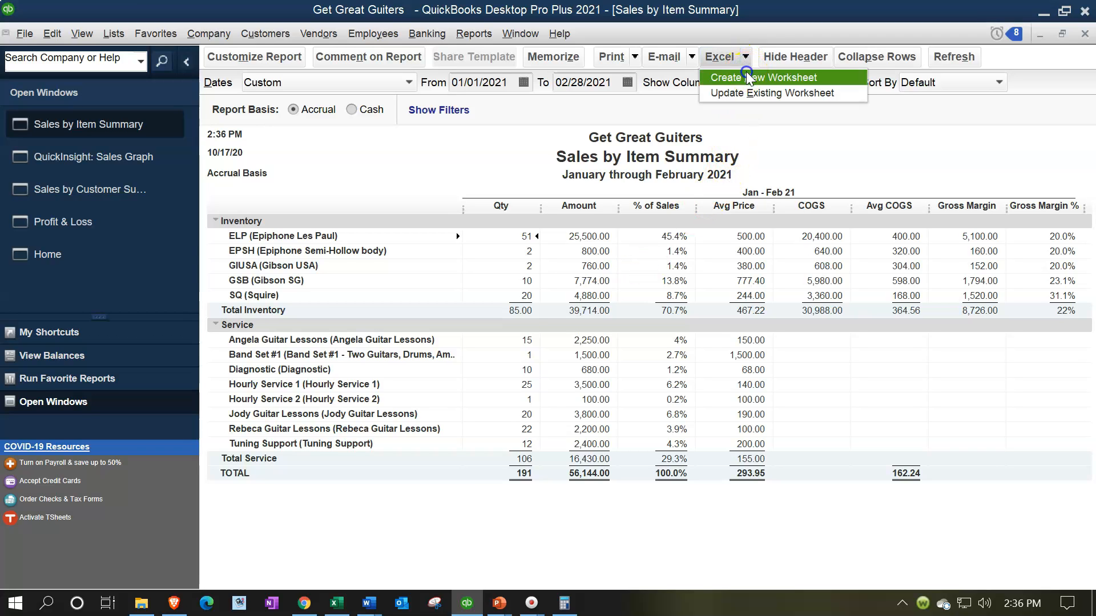
click(747, 76)
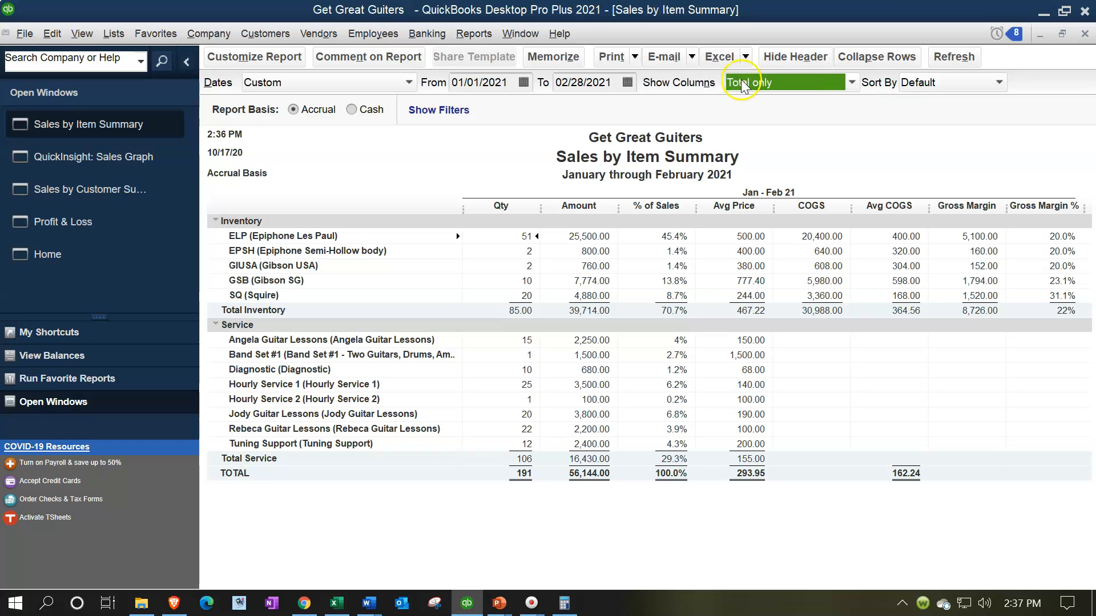
click(337, 605)
click(652, 431)
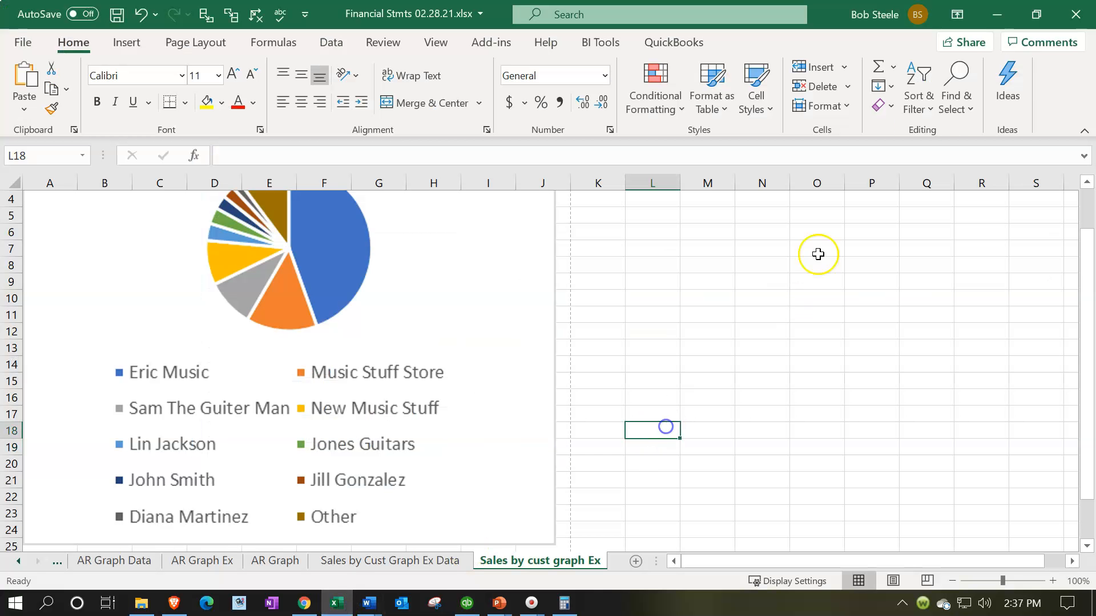
click(1075, 15)
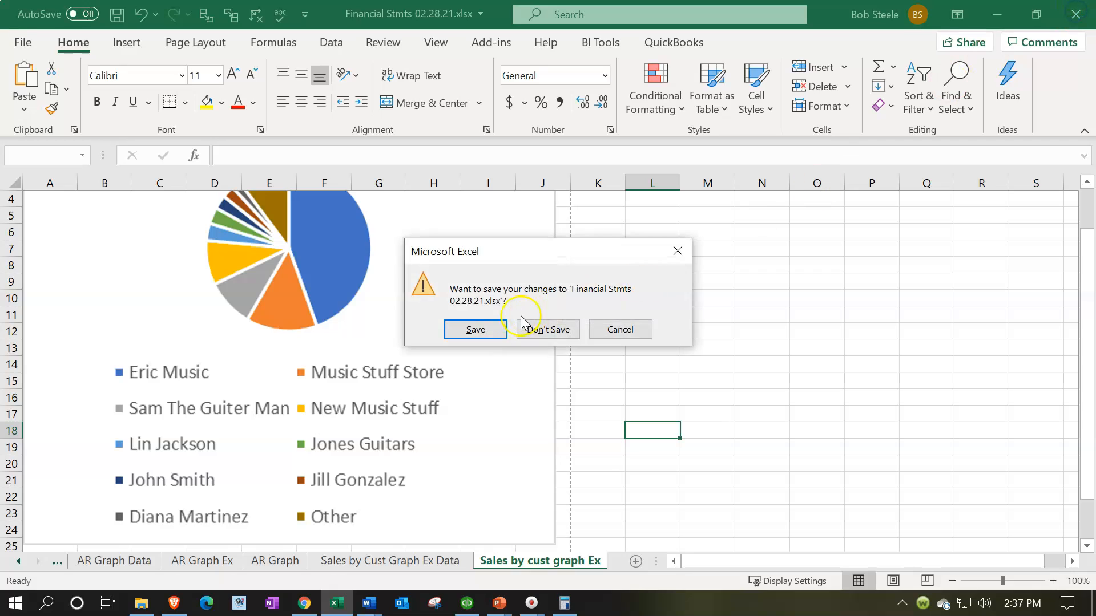
click(477, 327)
click(496, 382)
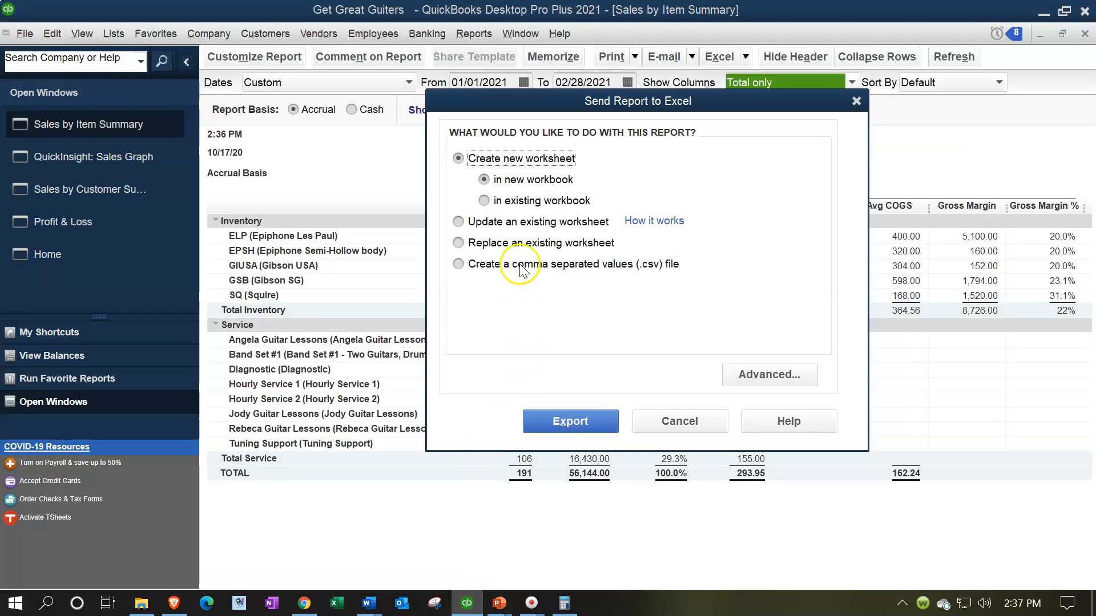
Export the report as a new worksheet in the existing workbook Financial Stmts 02.28.21.xlsx.
click(484, 201)
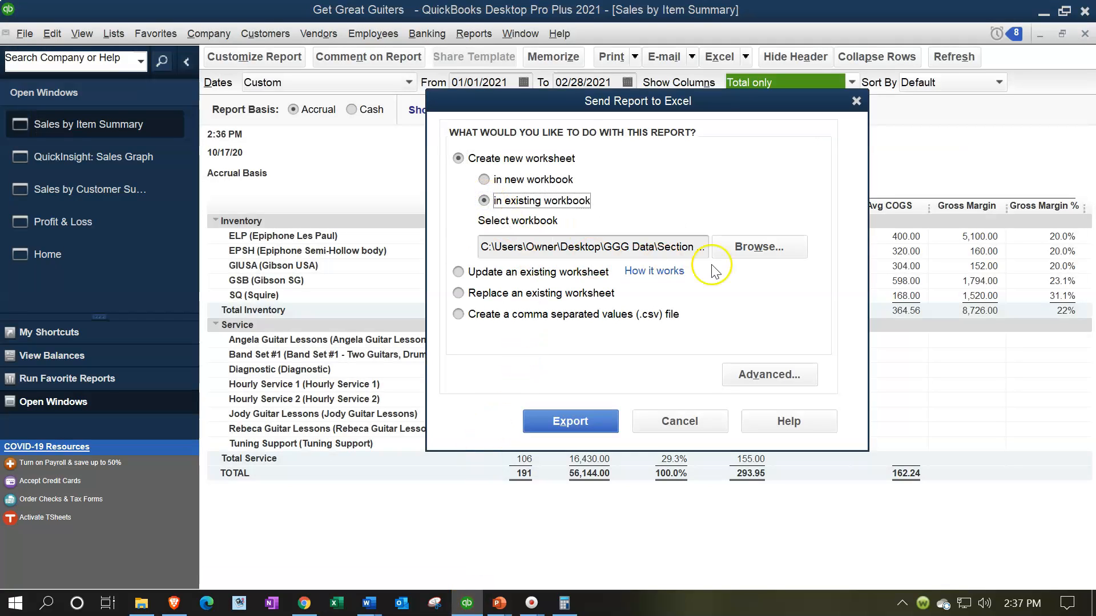
click(755, 257)
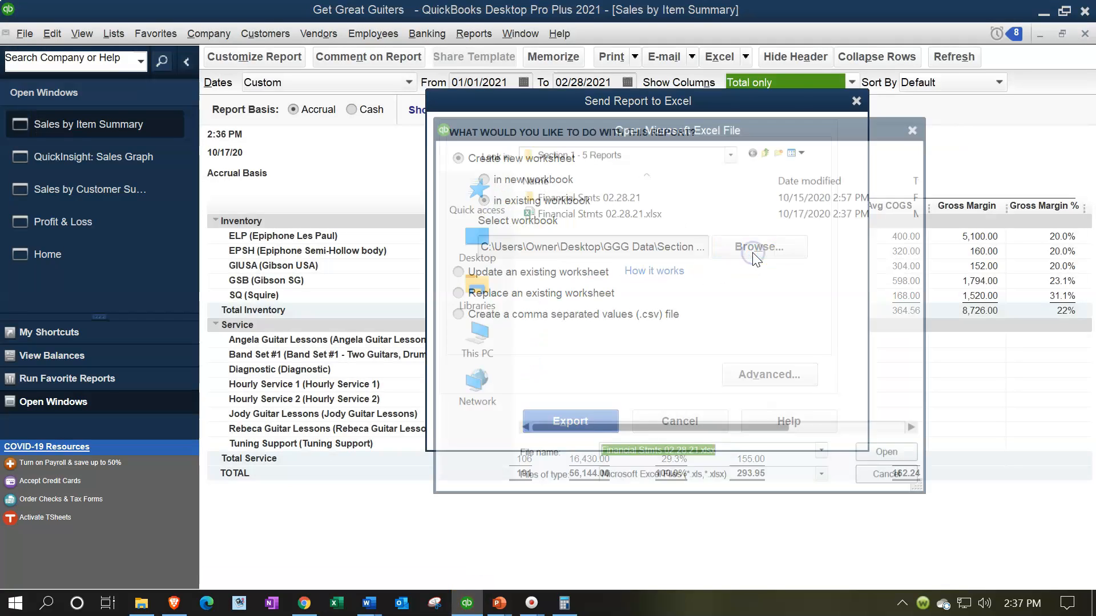
click(577, 212)
click(576, 213)
click(599, 255)
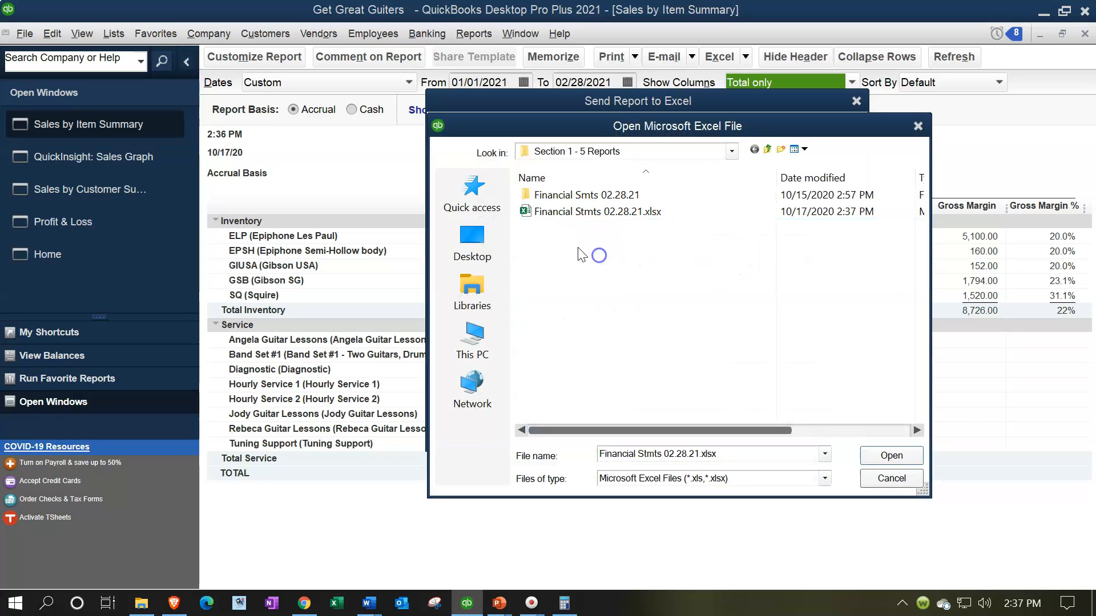
double_click(530, 212)
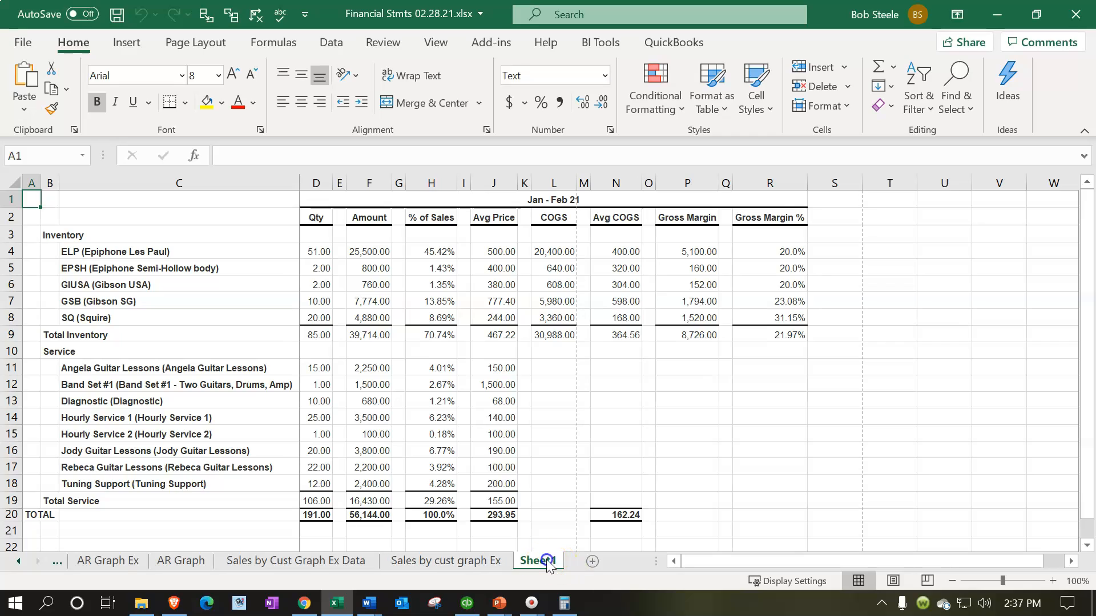
Rename the exported report's sheet as "Sales by Item Graph Ex".
double_click(547, 561)
text(Sale)
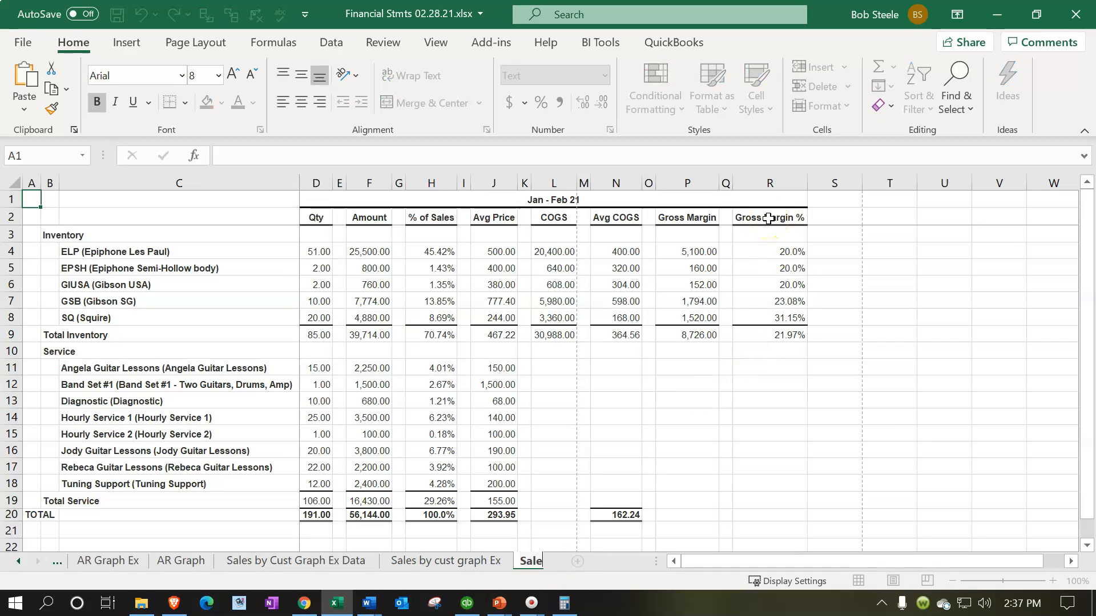
text(s by Item Graph E)
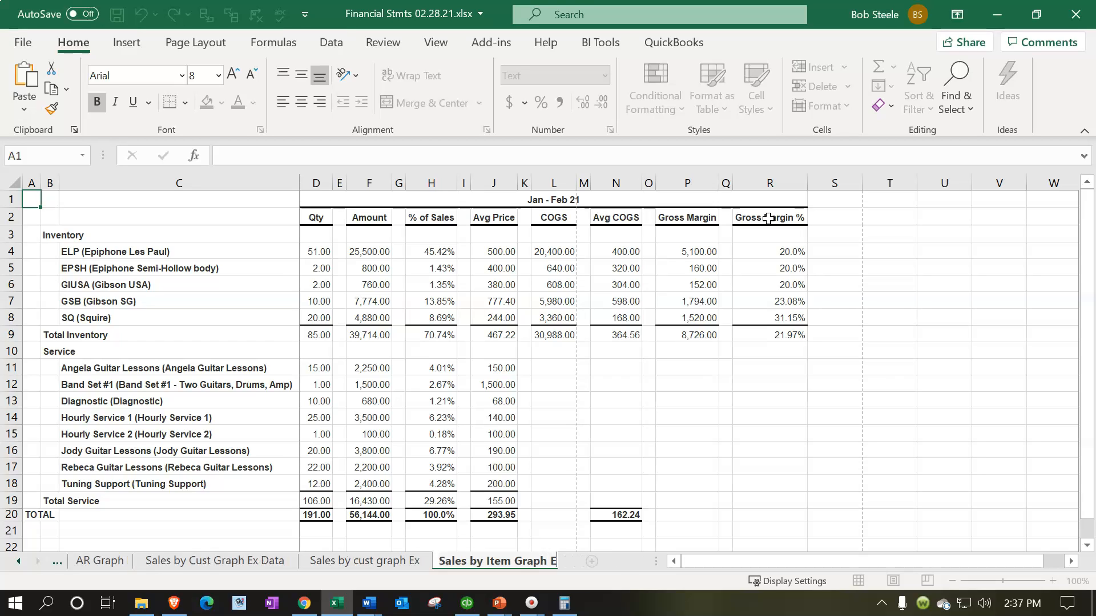
text(x)
click(473, 351)
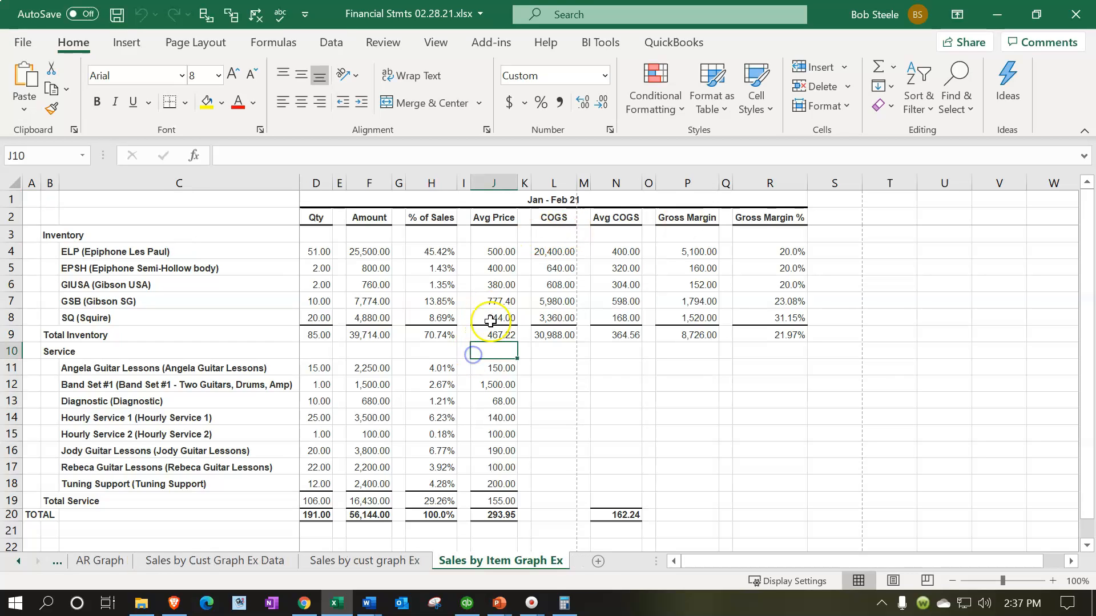
Change the sheet to Page Layout view, accepting that panes are unfrozen, and remove the window split.
click(893, 580)
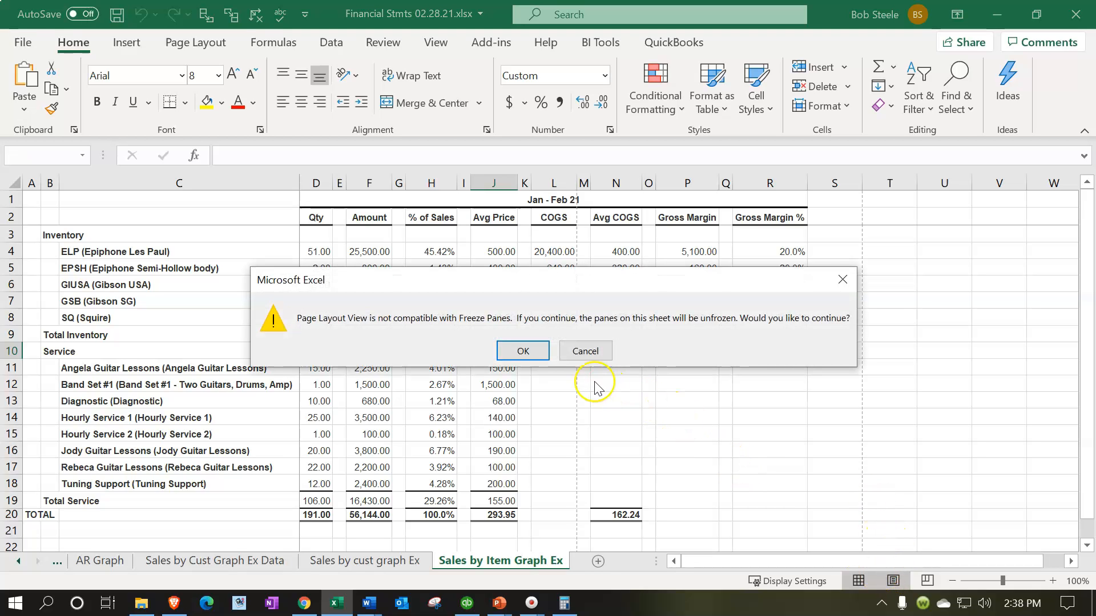
click(520, 350)
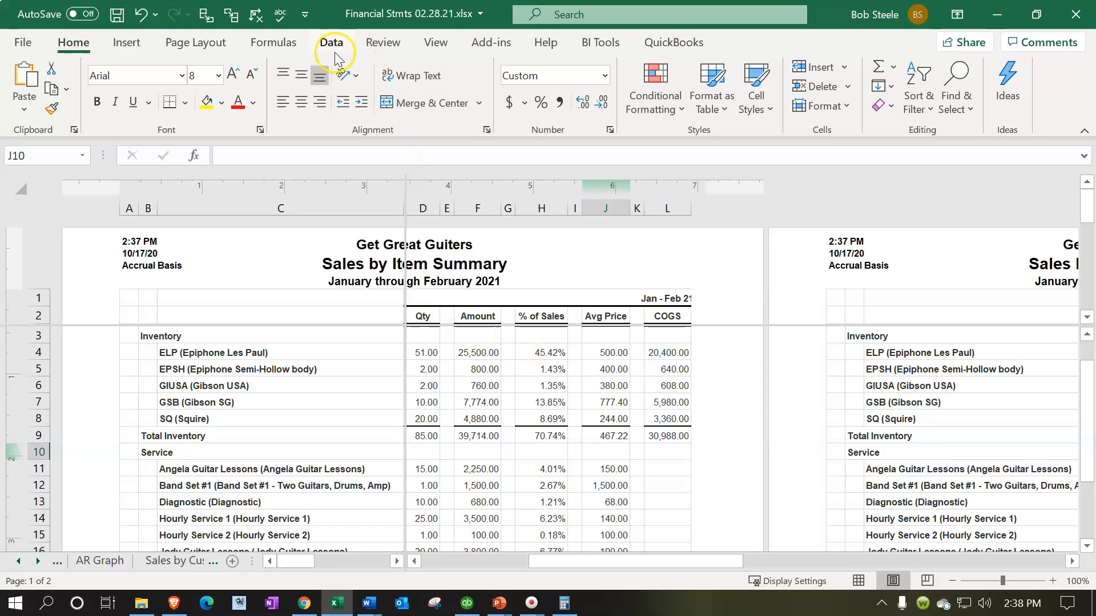
click(429, 42)
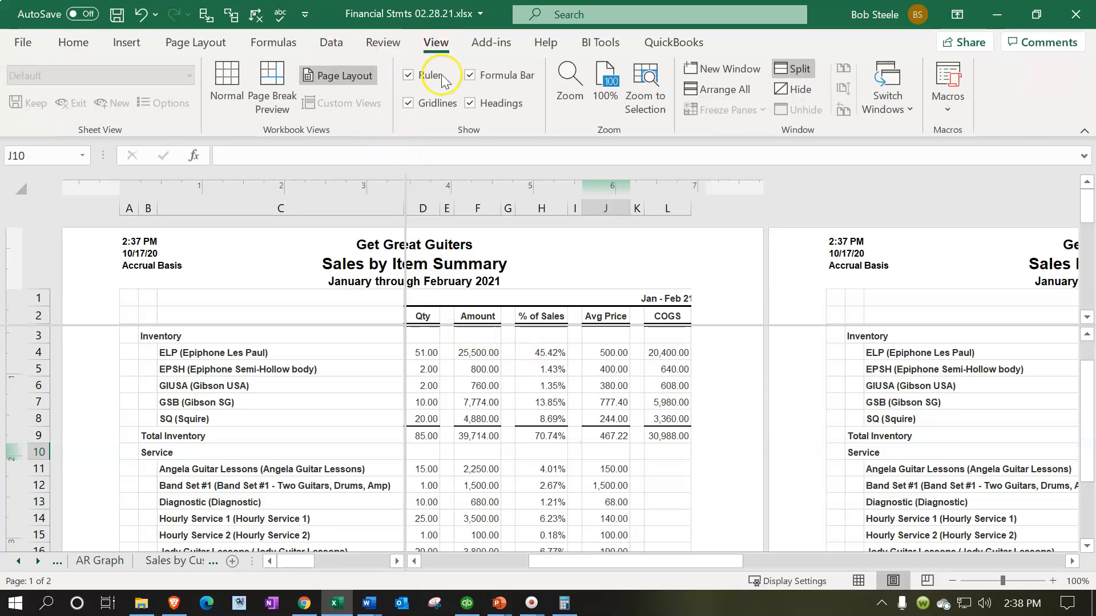
click(779, 69)
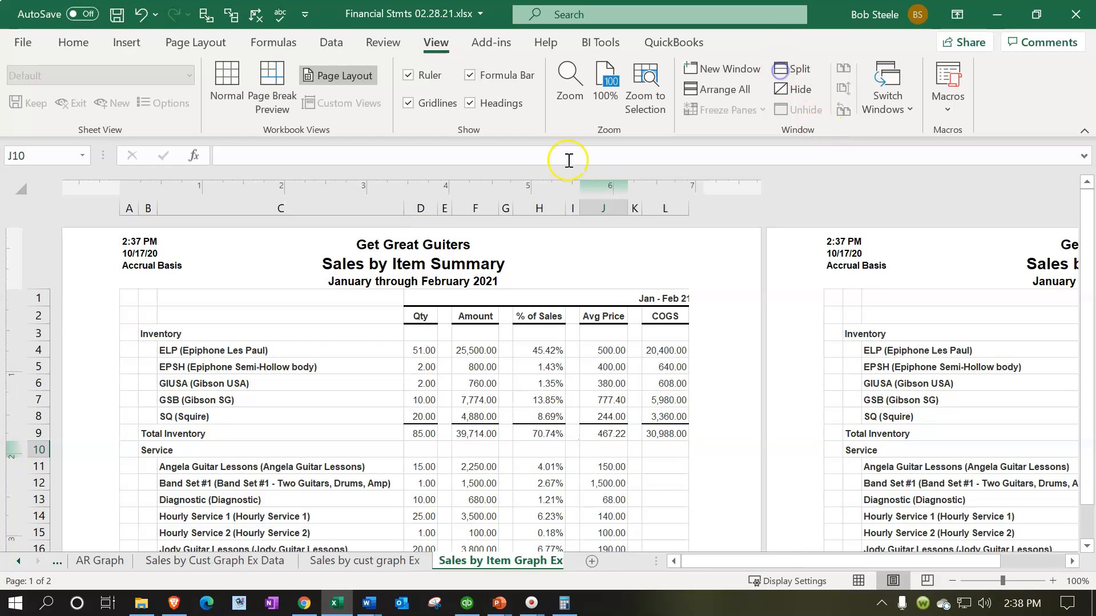
Clear the date and report title text from the page header and return the sheet to Normal view.
click(169, 258)
key(Delete)
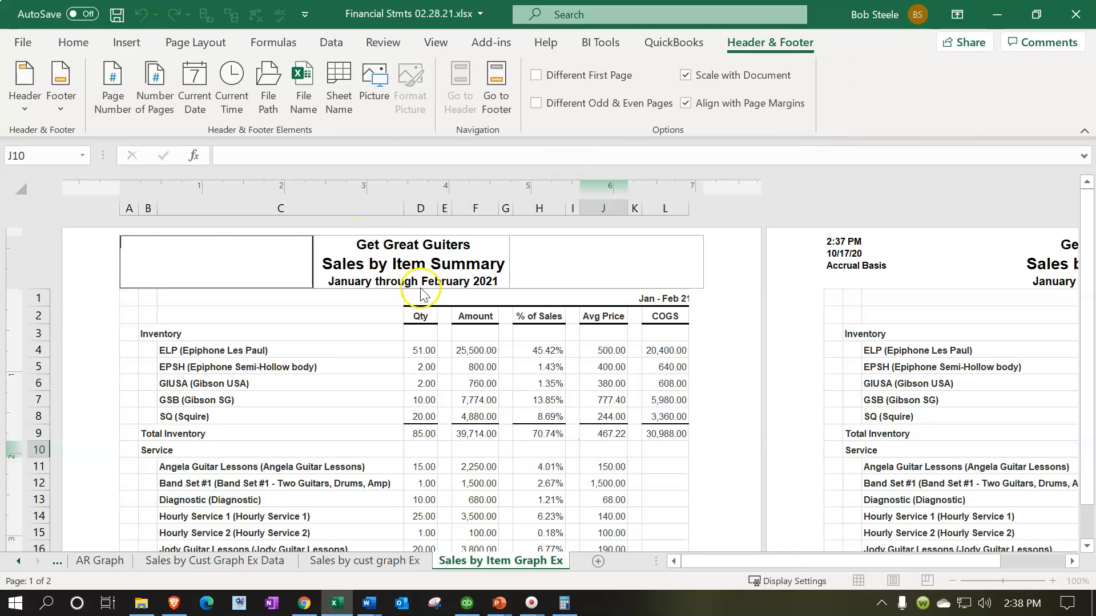
click(425, 261)
key(Delete)
click(1036, 251)
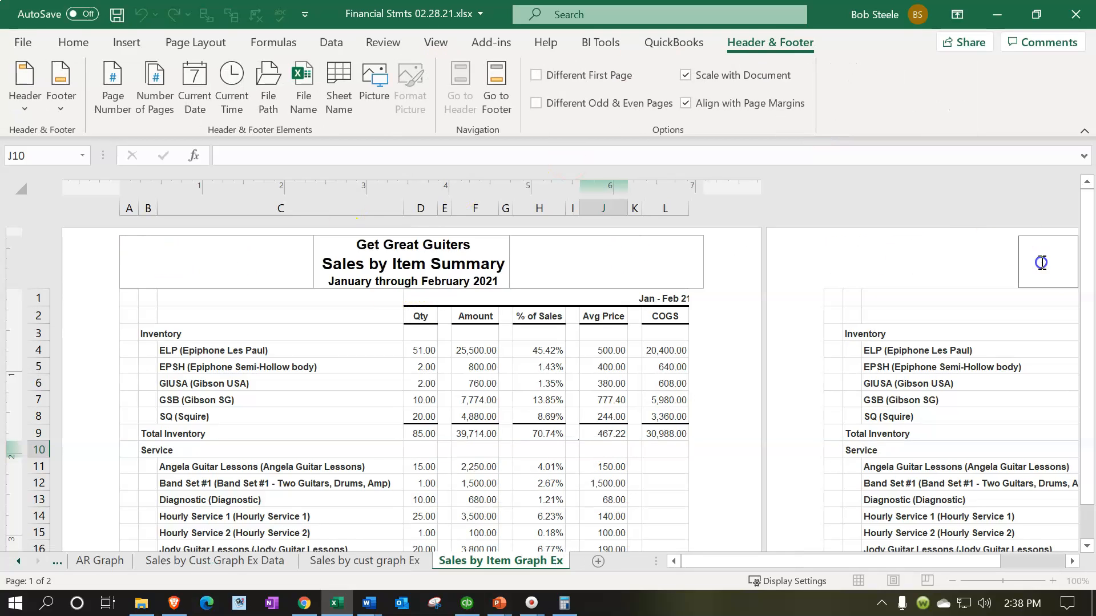
click(426, 414)
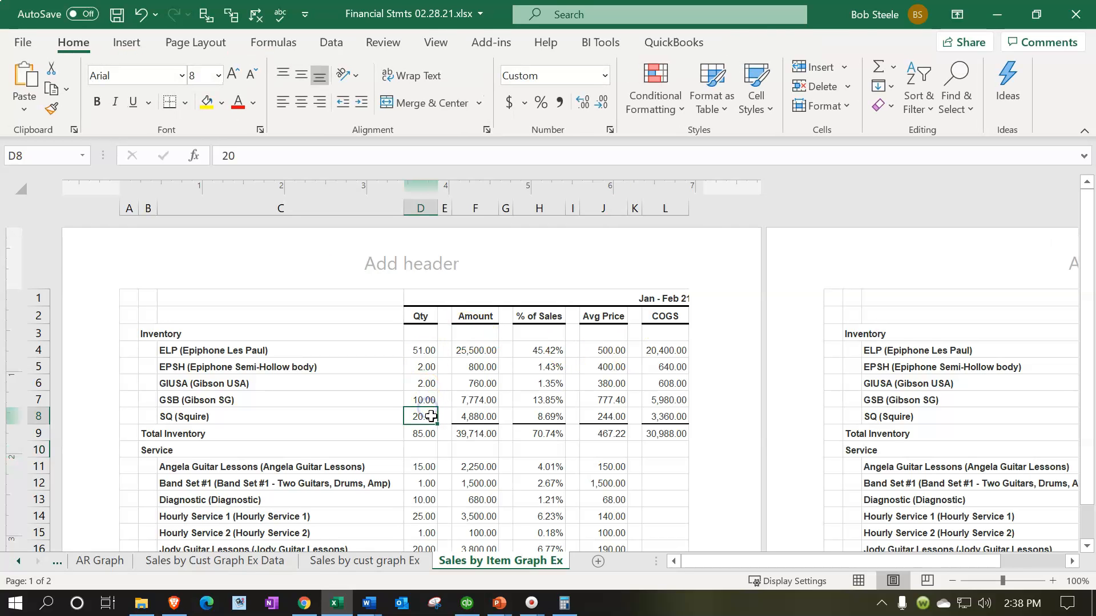
click(859, 581)
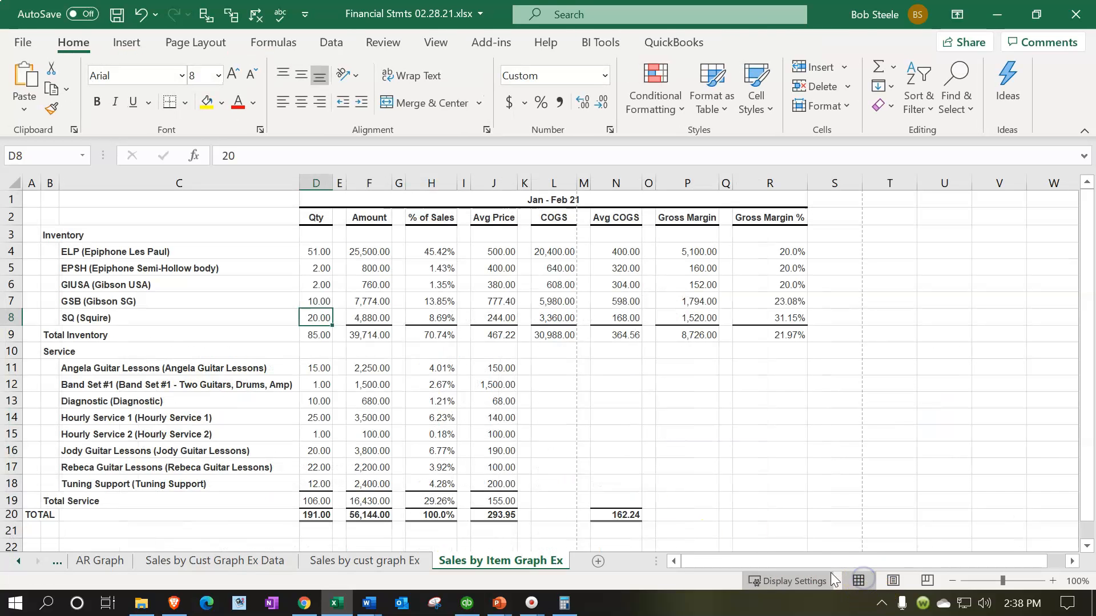
Delete rows 1 and 2, which hold the period and column headings, from the item sales sheet.
click(372, 378)
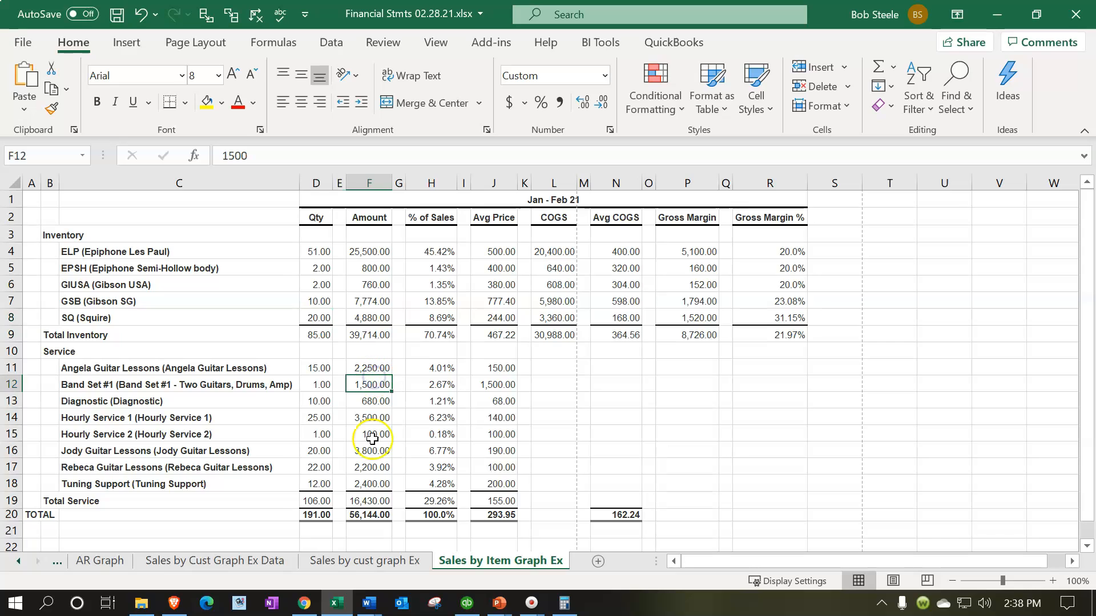
click(12, 199)
mouse_move(12, 206)
mouse_down()
mouse_move(13, 243)
mouse_move(17, 223)
mouse_up()
right_click(133, 210)
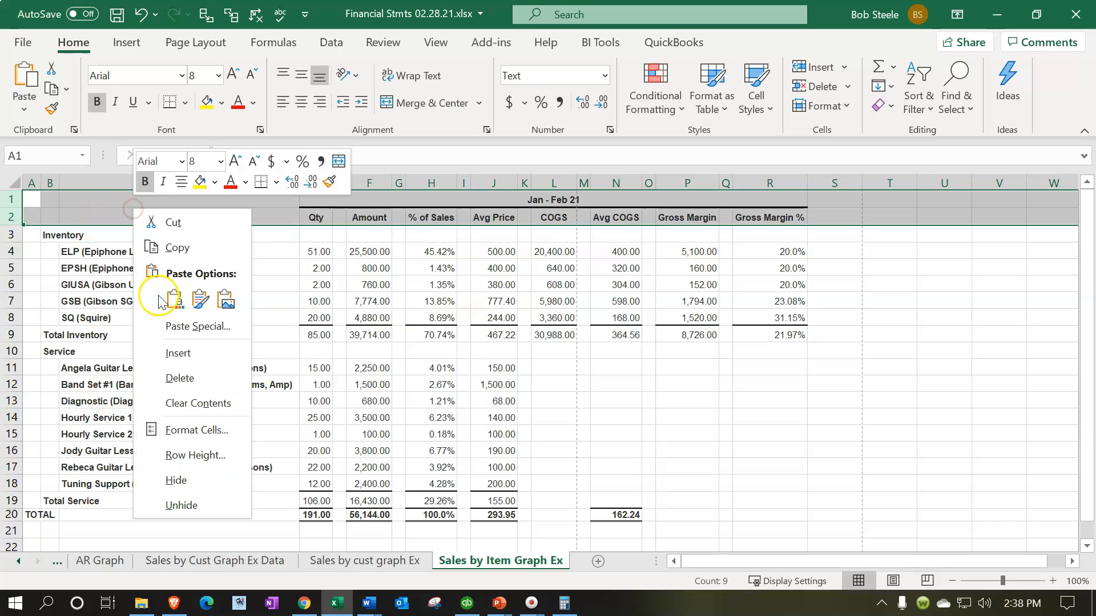
click(178, 377)
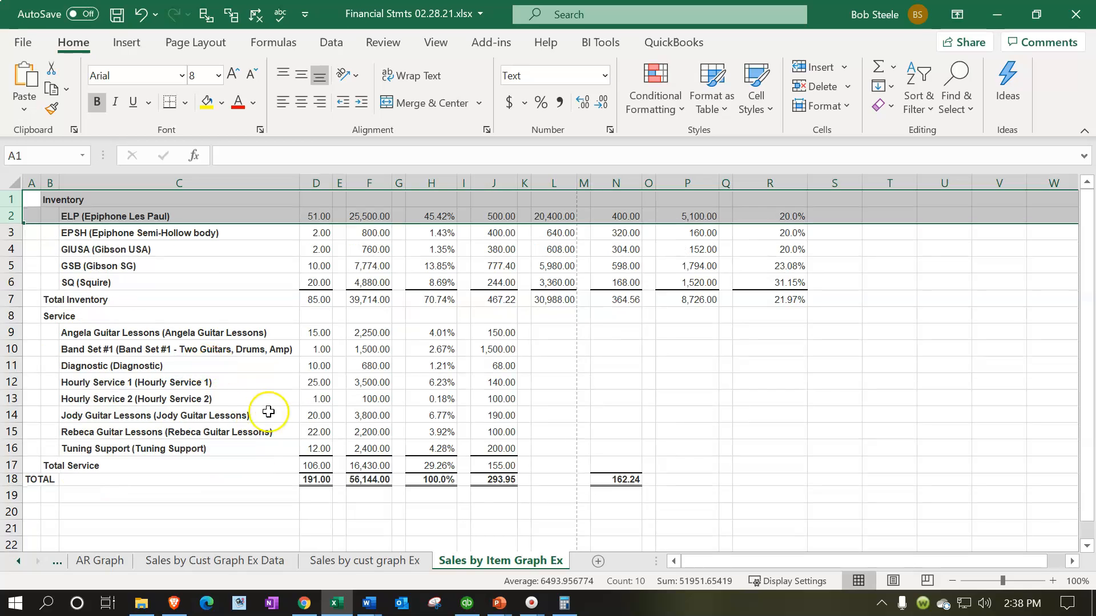
Delete the item quantity column D and the blank spacer column E from the item sales sheet.
click(309, 182)
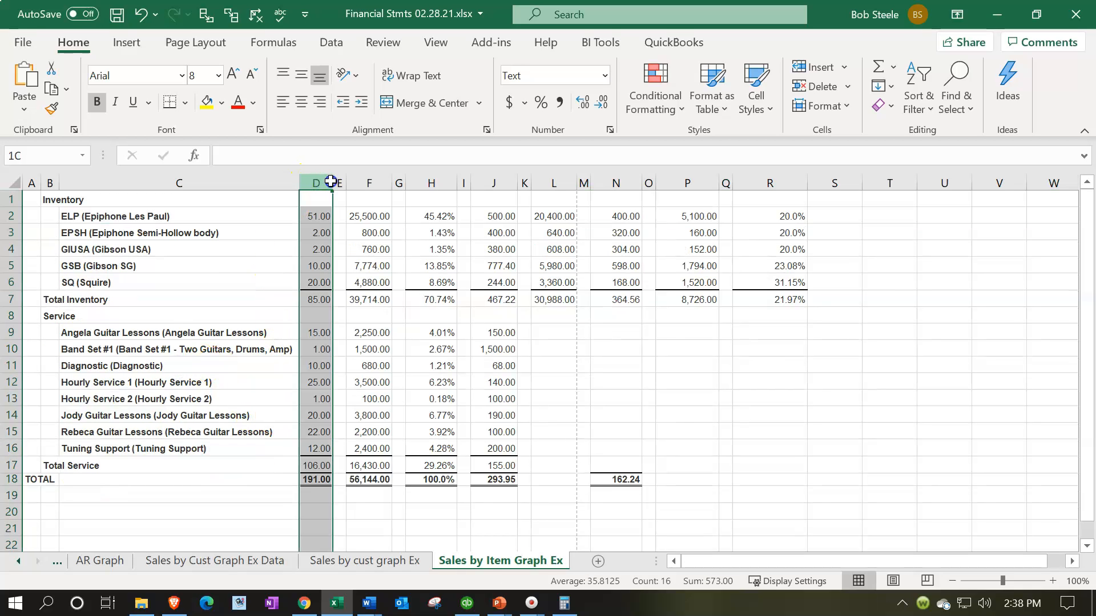
click(368, 215)
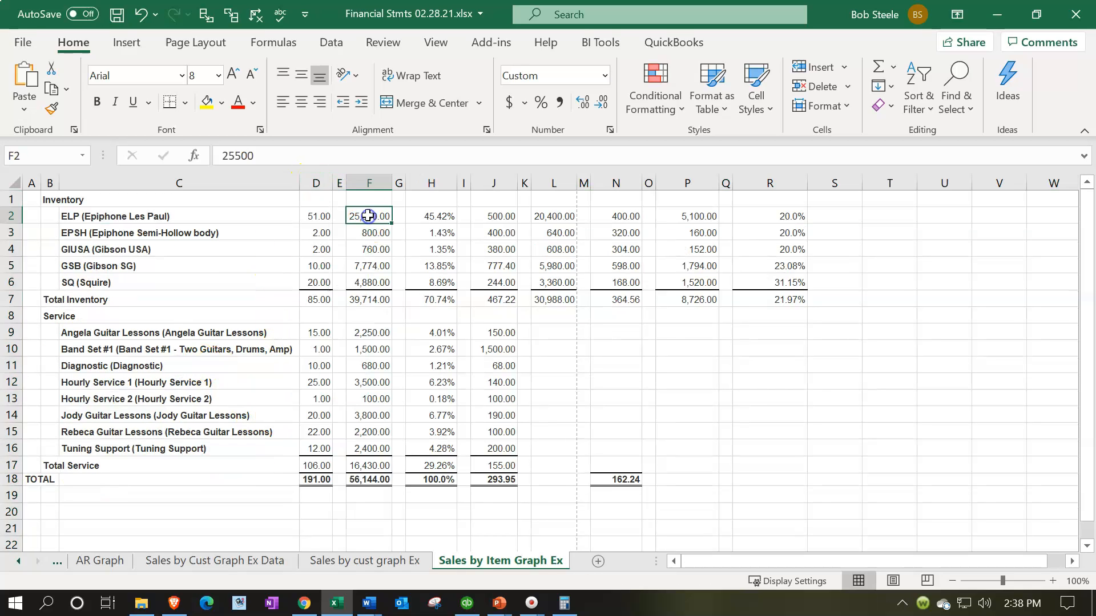
key(Down)
key(Down)
key(Down)
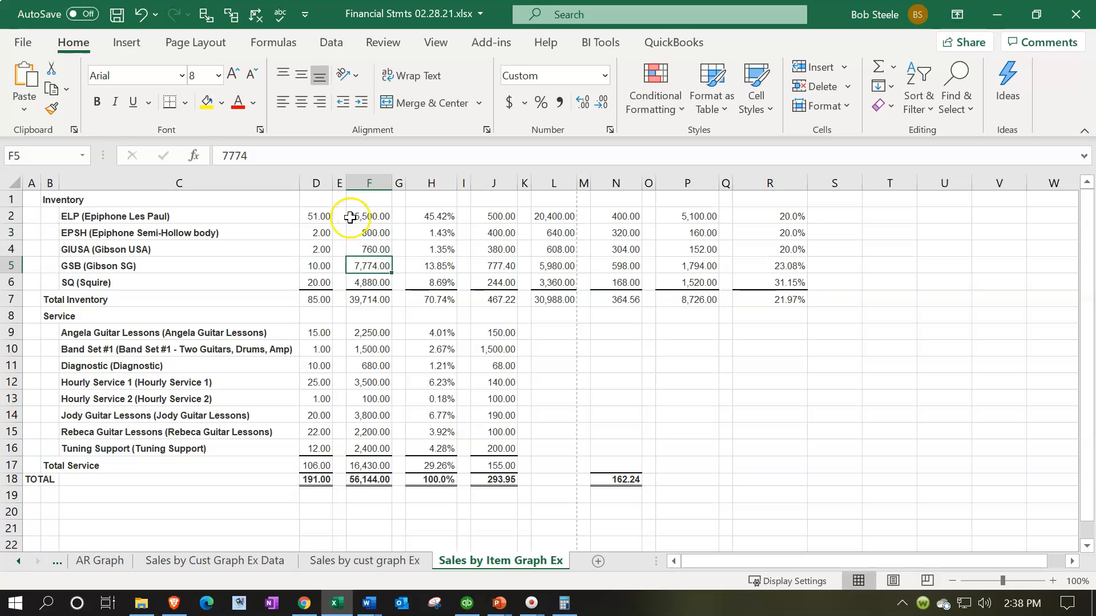
drag(317, 182, 336, 181)
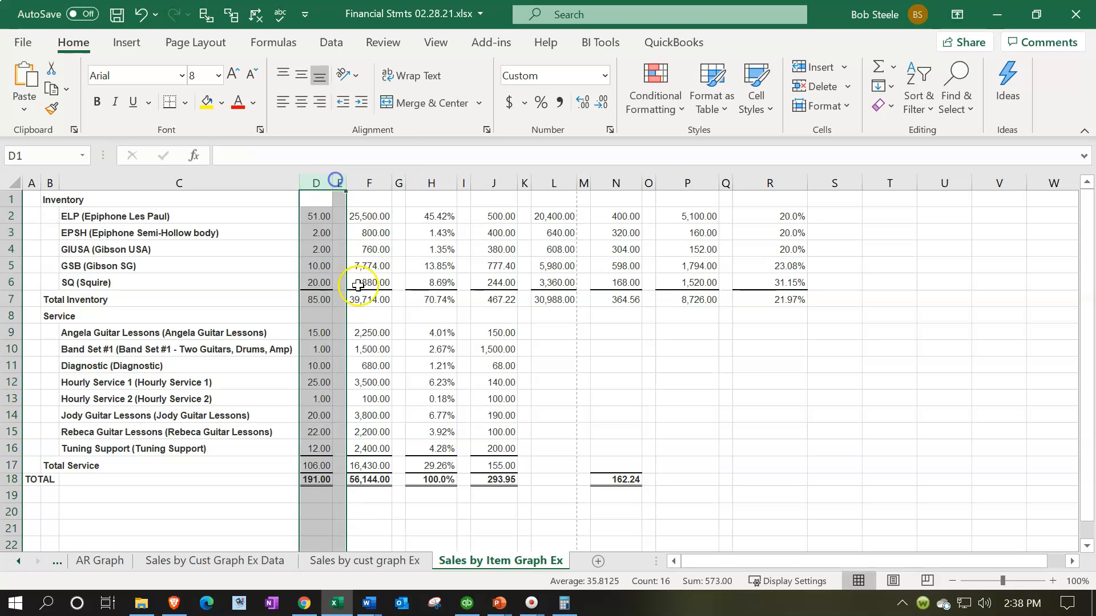
right_click(314, 268)
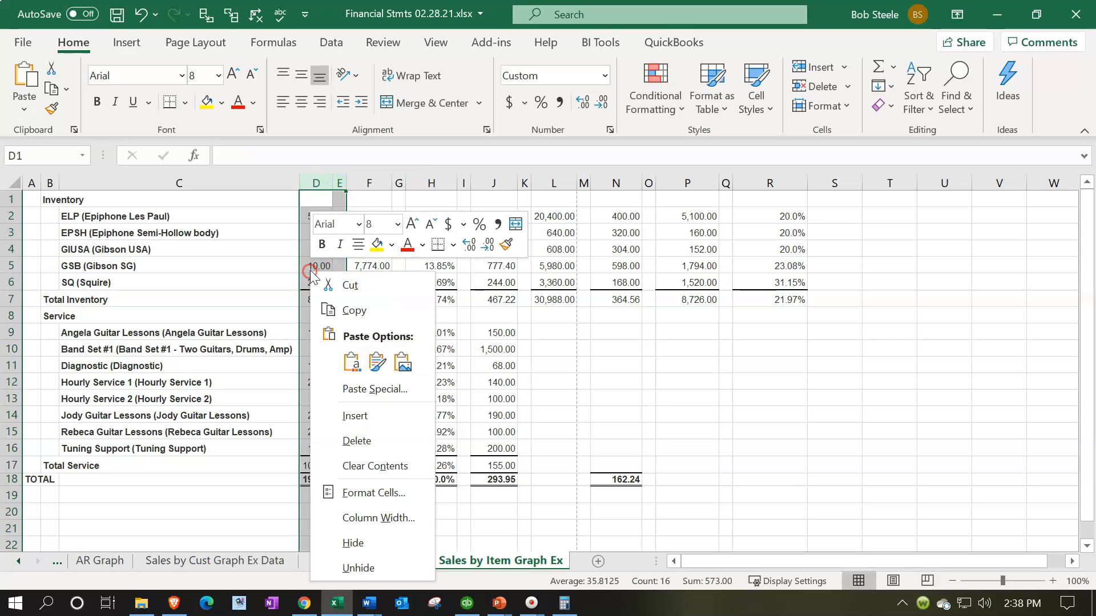
click(358, 440)
Delete columns E through P, leaving only the item names and their sales amounts.
drag(352, 184, 760, 184)
right_click(693, 253)
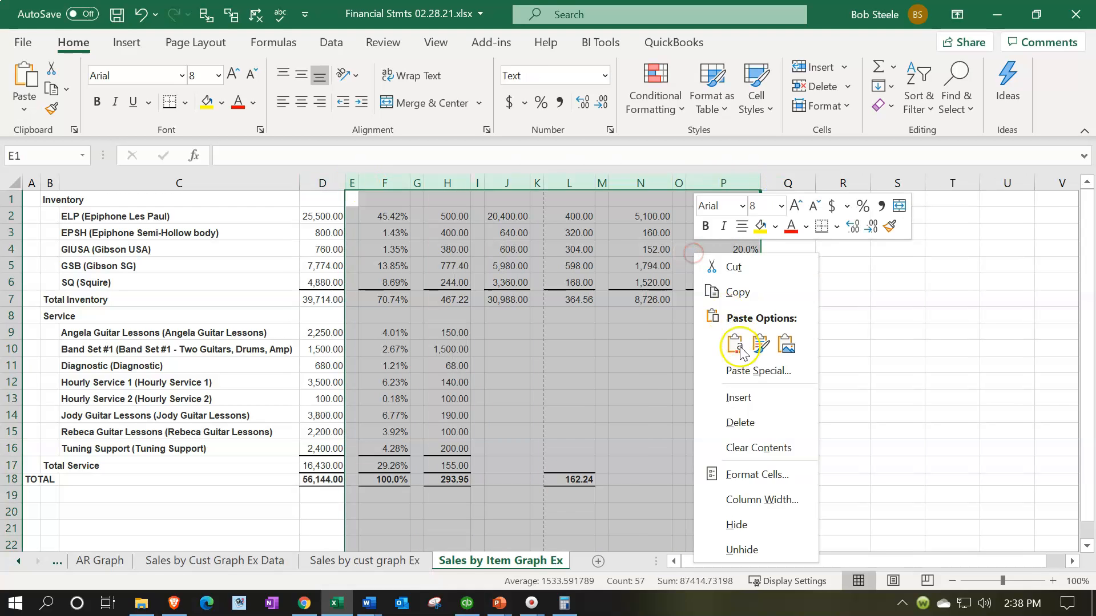
click(741, 422)
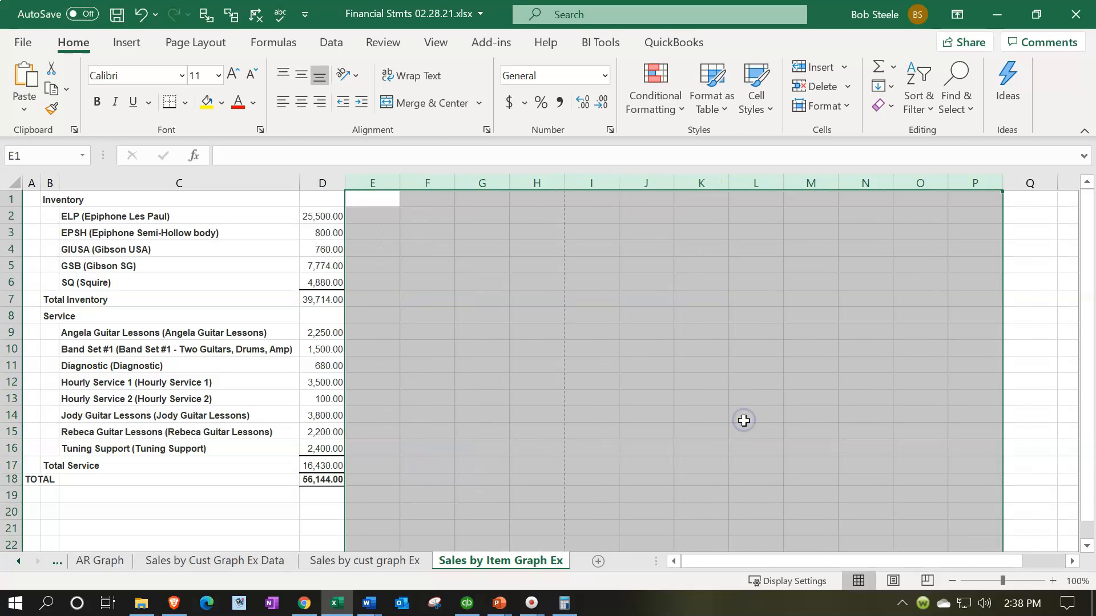
click(372, 415)
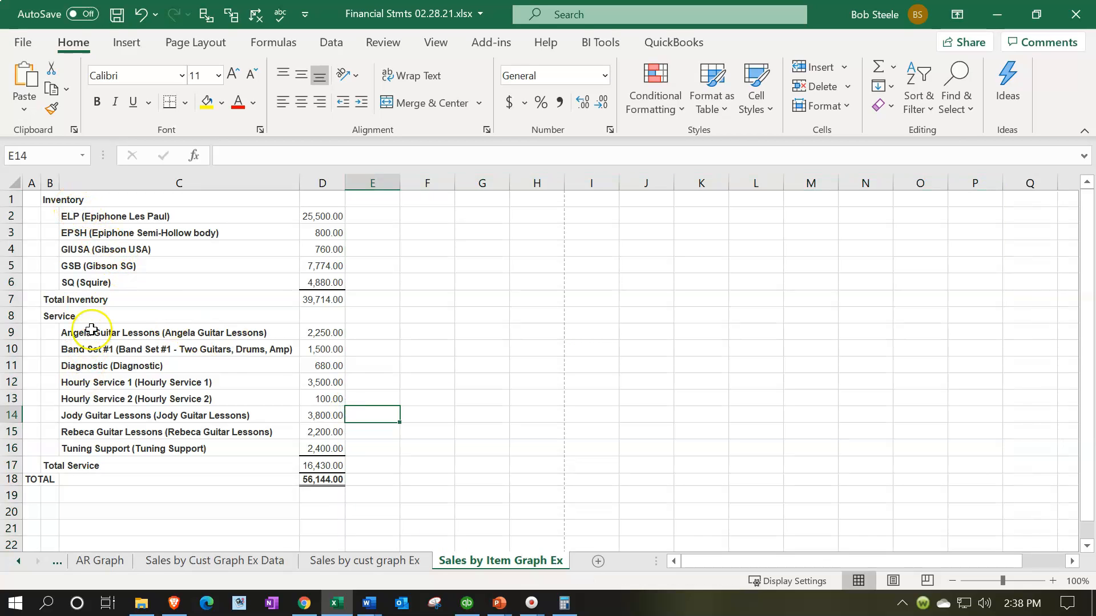
Insert a trial 2-D pie chart from the service items and amounts in C9:D16, and delete the chart.
drag(329, 335, 330, 449)
click(153, 335)
drag(153, 335, 320, 442)
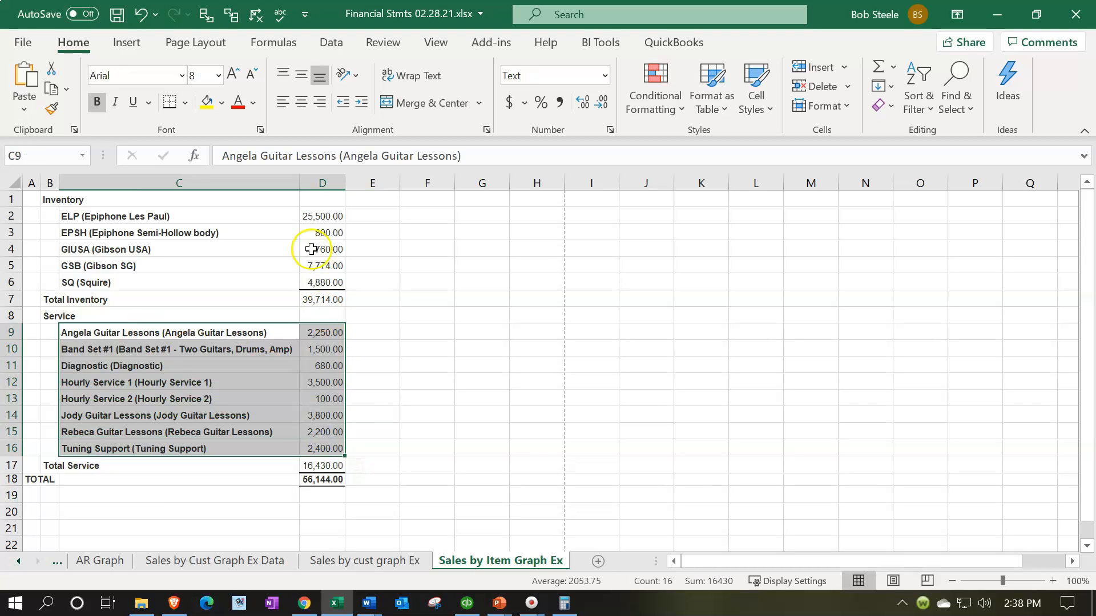
click(122, 50)
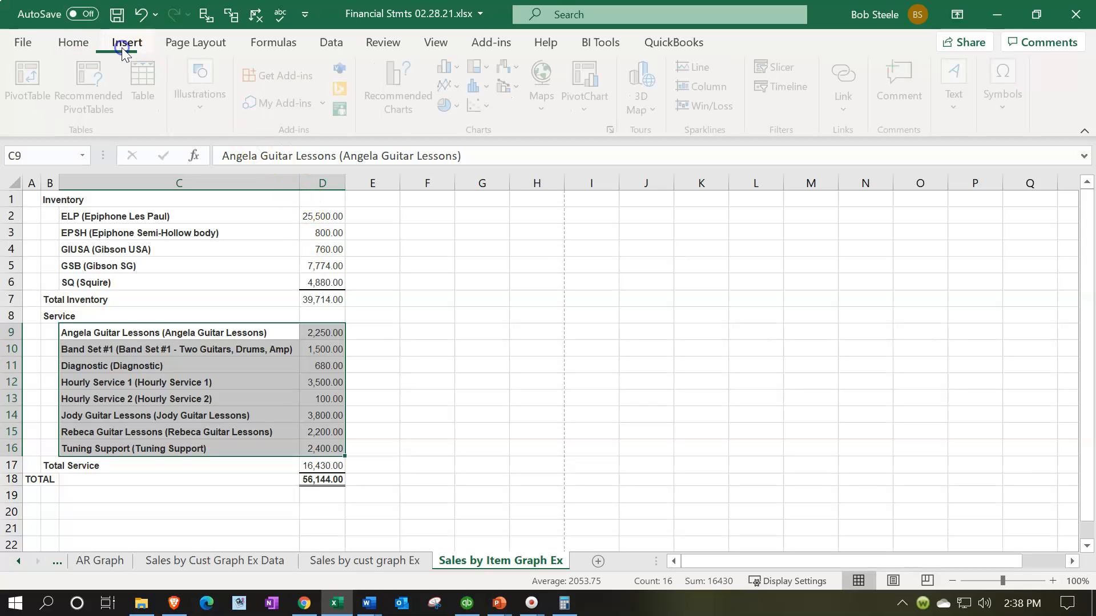
click(454, 108)
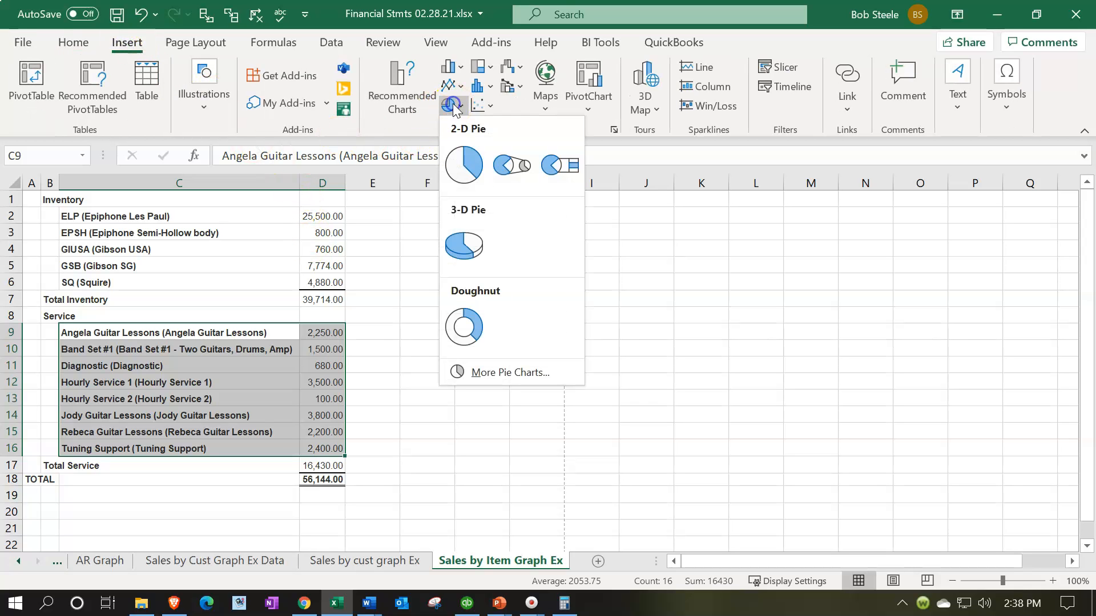
click(467, 162)
drag(461, 322, 558, 345)
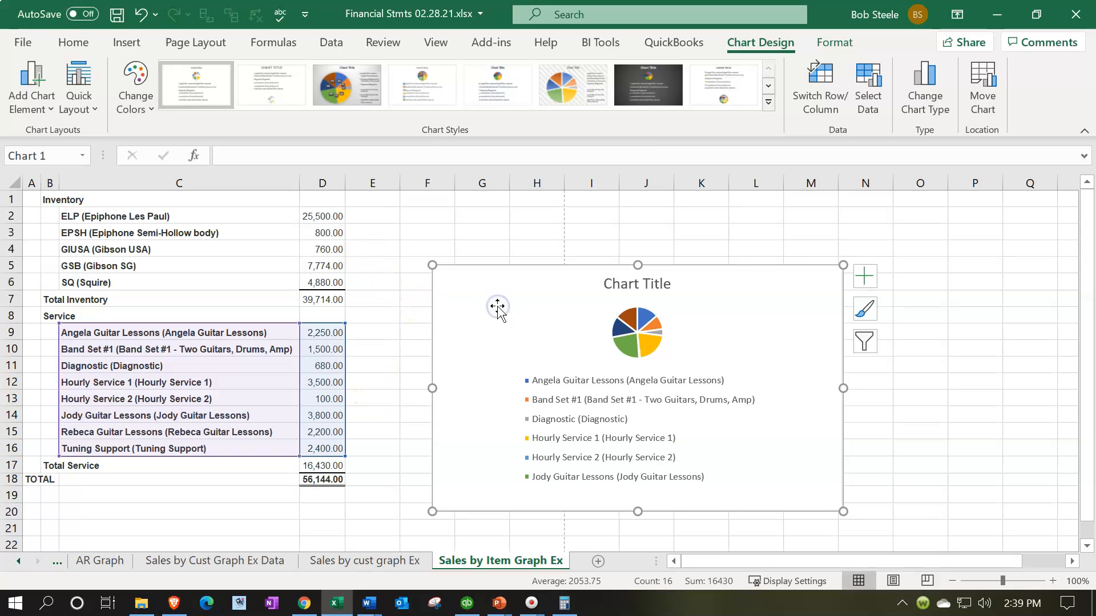
key(Delete)
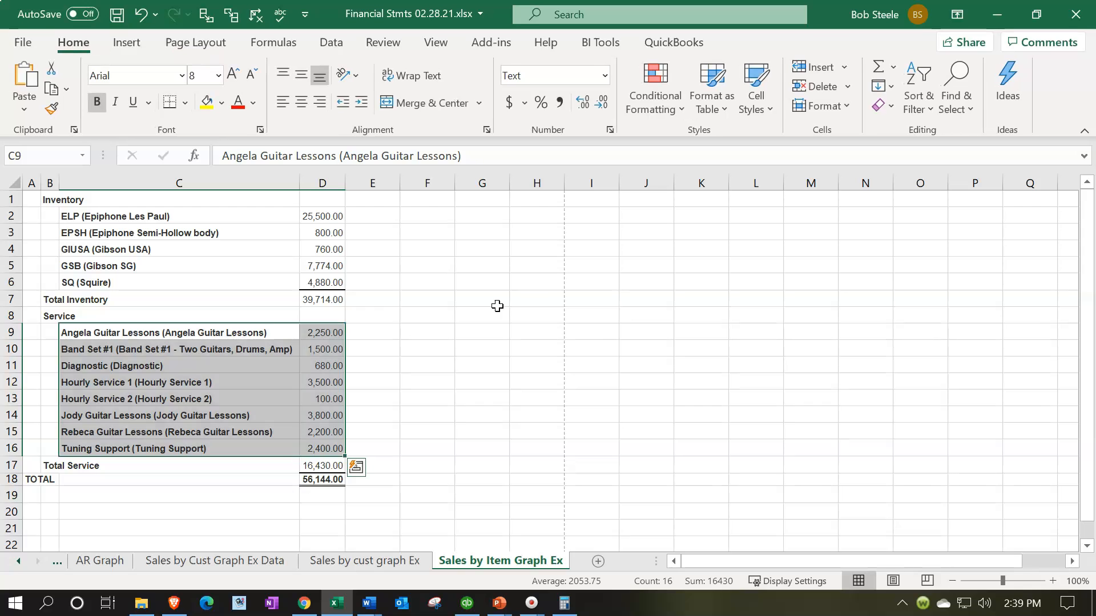
click(497, 302)
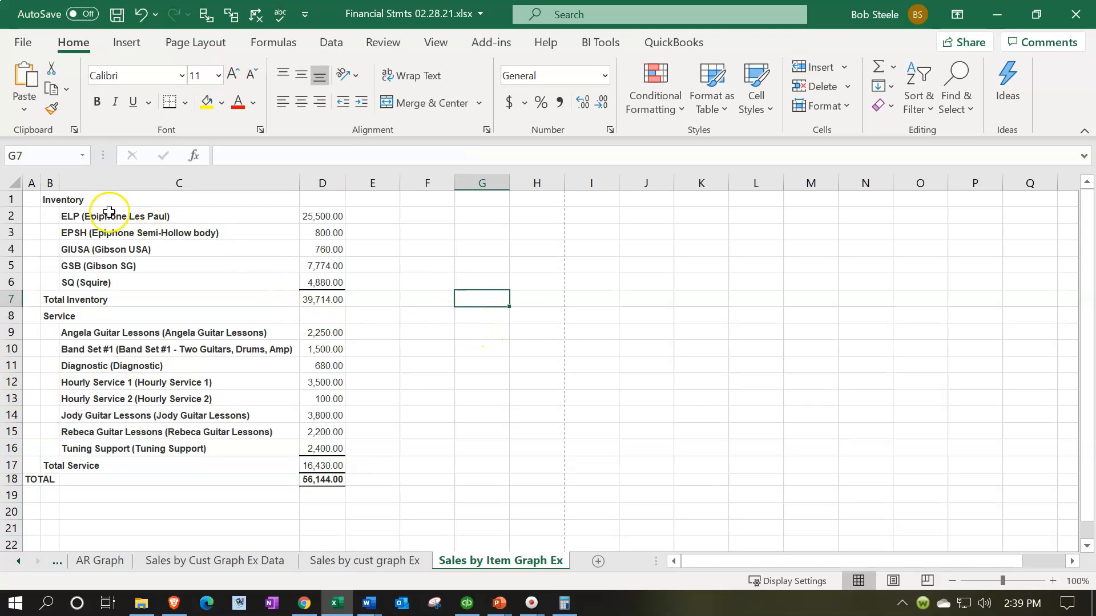
Delete the Inventory heading row and the Total Inventory and Service rows so the items form one continuous list.
click(11, 198)
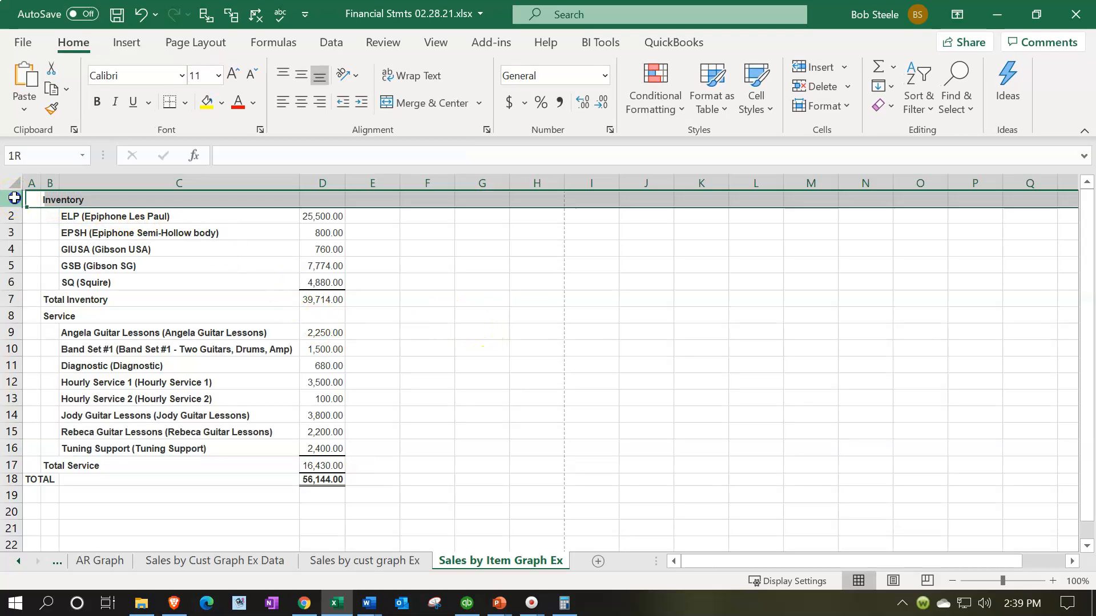
right_click(90, 197)
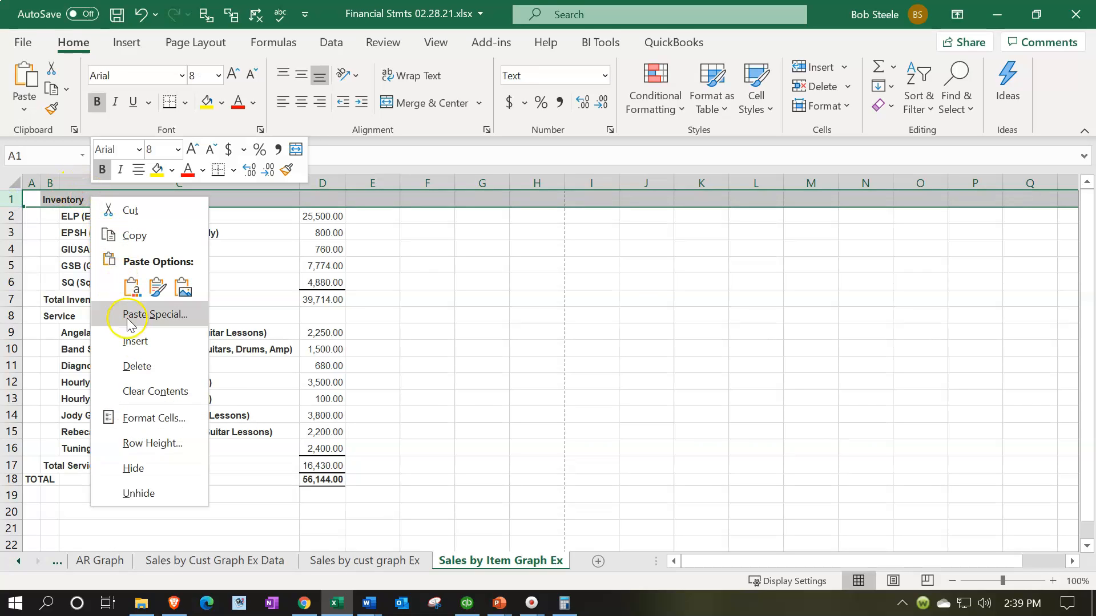
click(142, 364)
drag(11, 282, 12, 298)
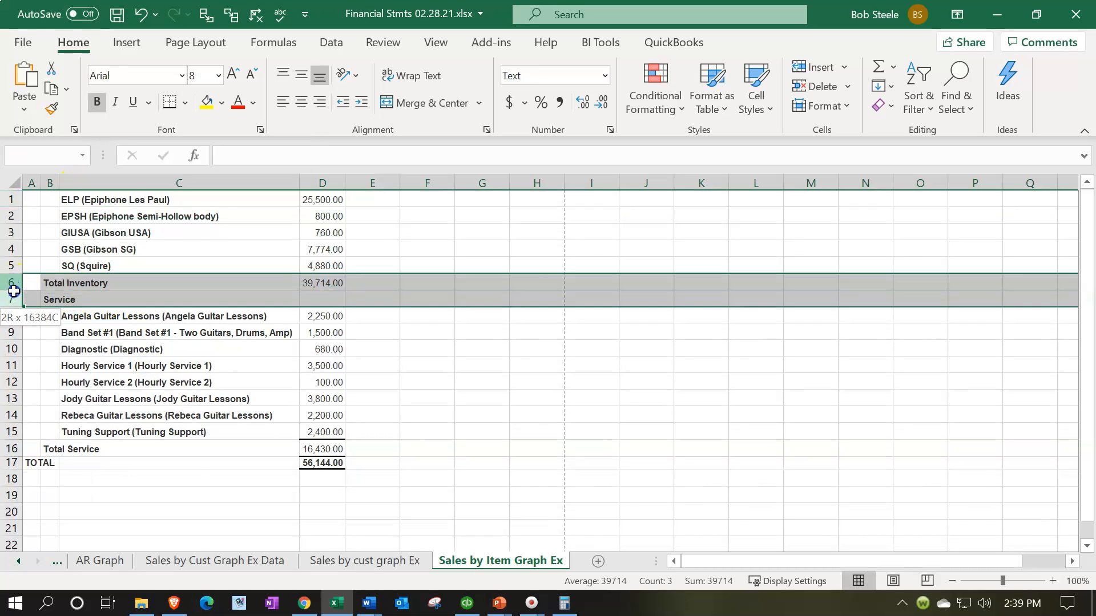
right_click(154, 297)
click(207, 442)
click(137, 481)
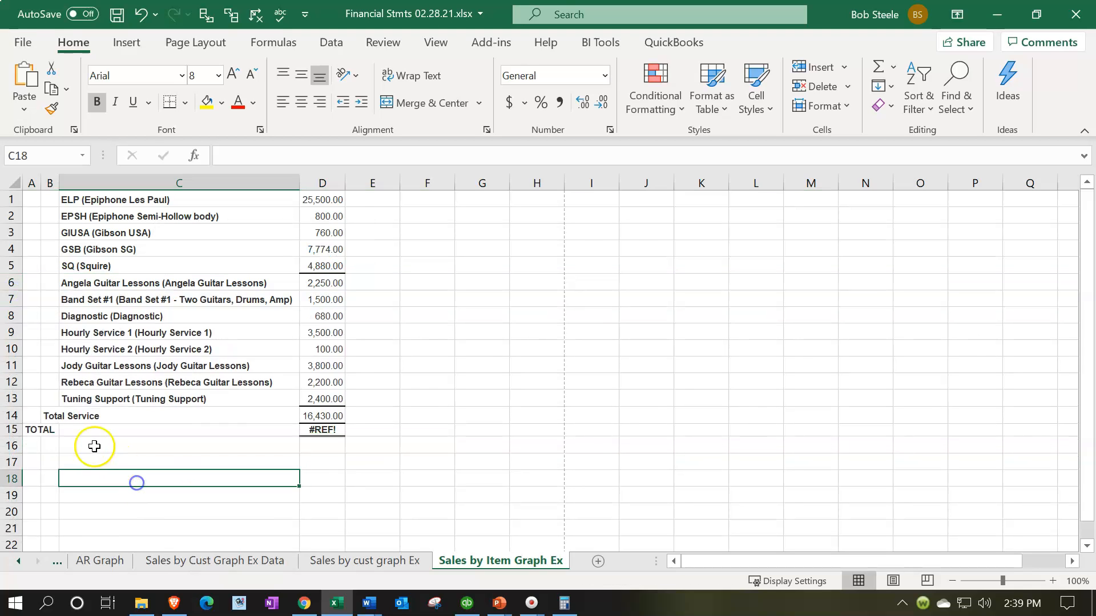
Delete rows 14 through 16, including Total Service and TOTAL, below the item list.
drag(11, 416, 12, 446)
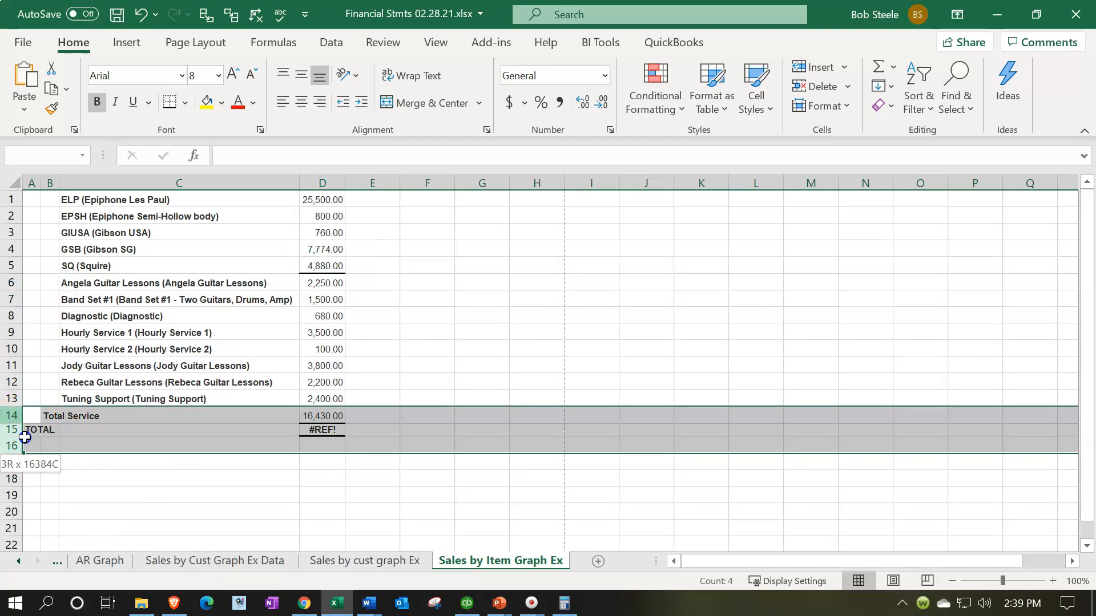
right_click(149, 434)
click(188, 291)
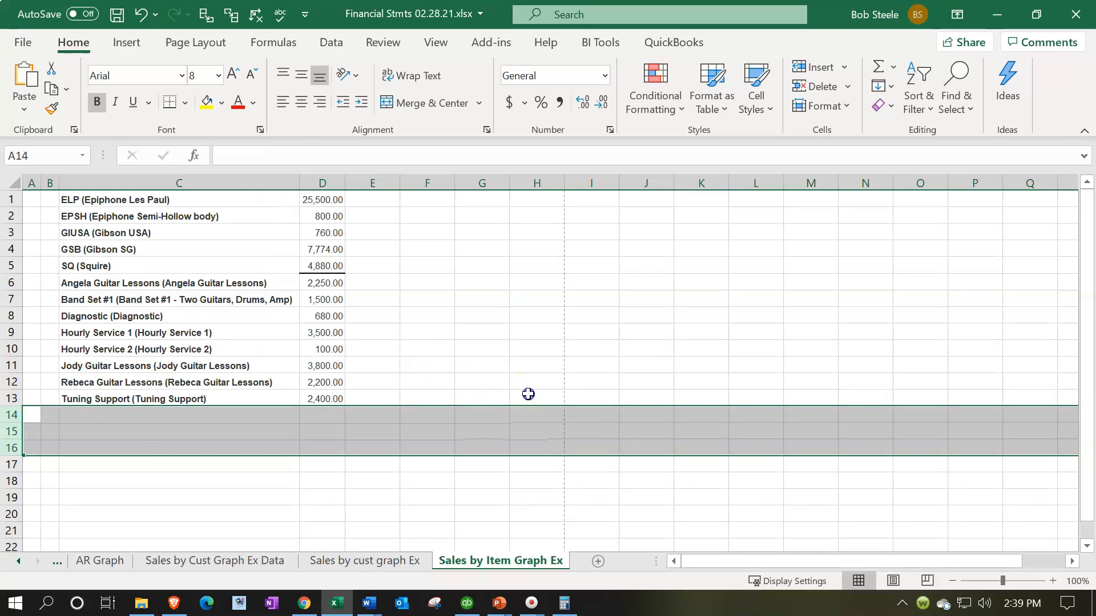
click(527, 395)
Remove the border from the SQ (Squire) amount in cell D5.
ctrl+scroll(526, 394, up, 3)
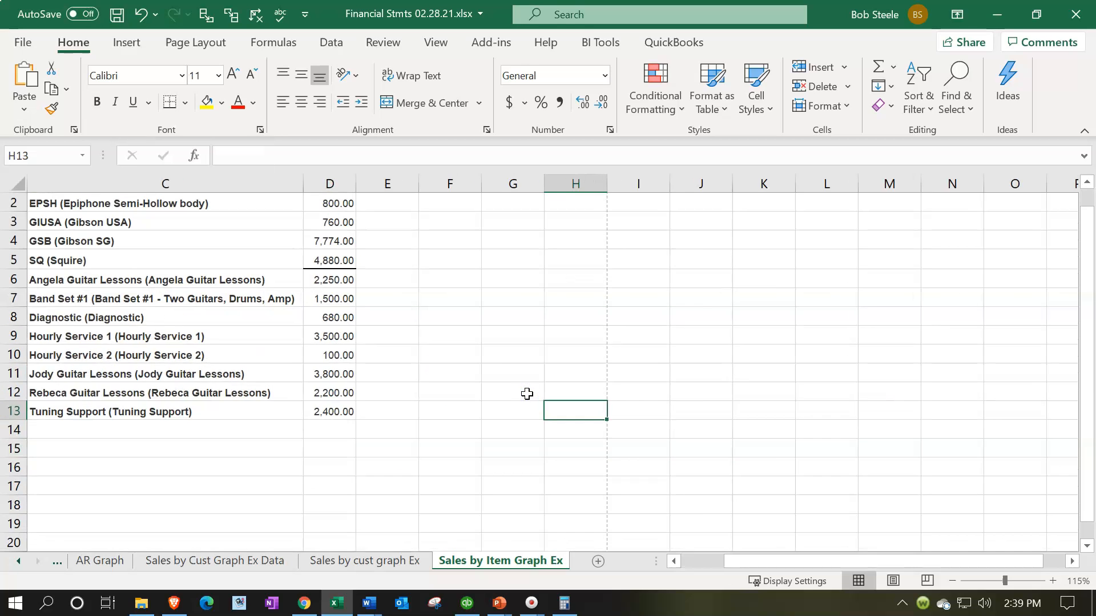
drag(837, 565, 753, 565)
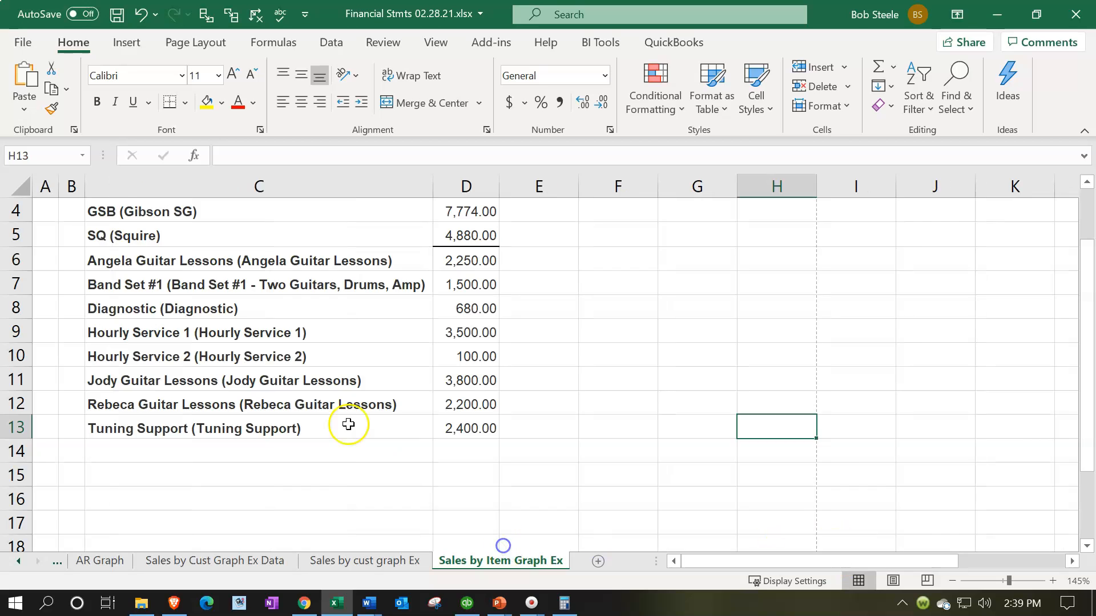
scroll(360, 382, up, 1)
click(453, 307)
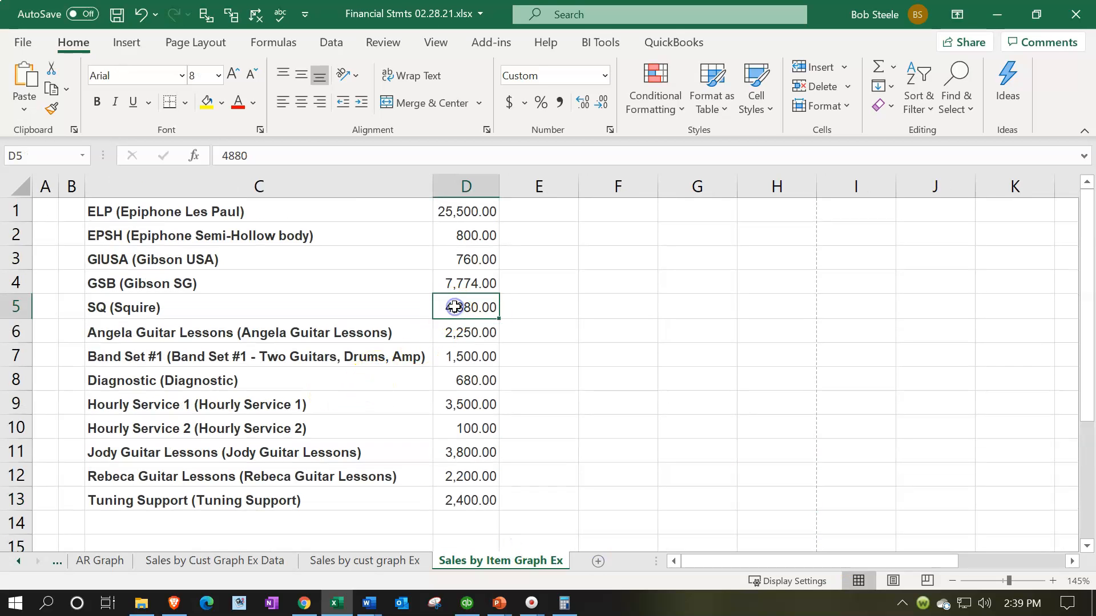
click(134, 103)
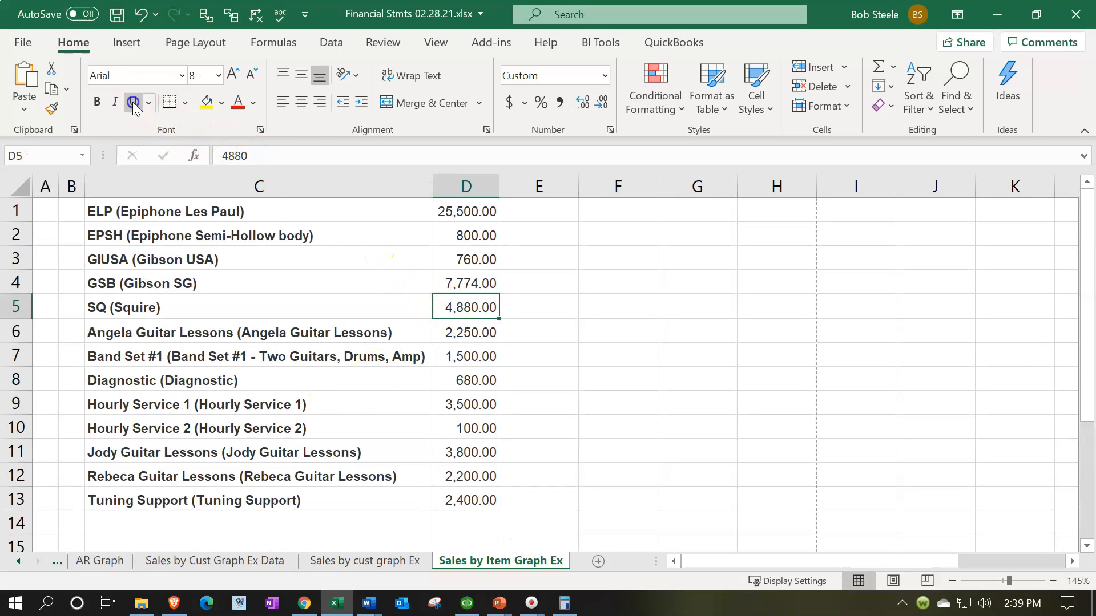
click(133, 103)
click(185, 102)
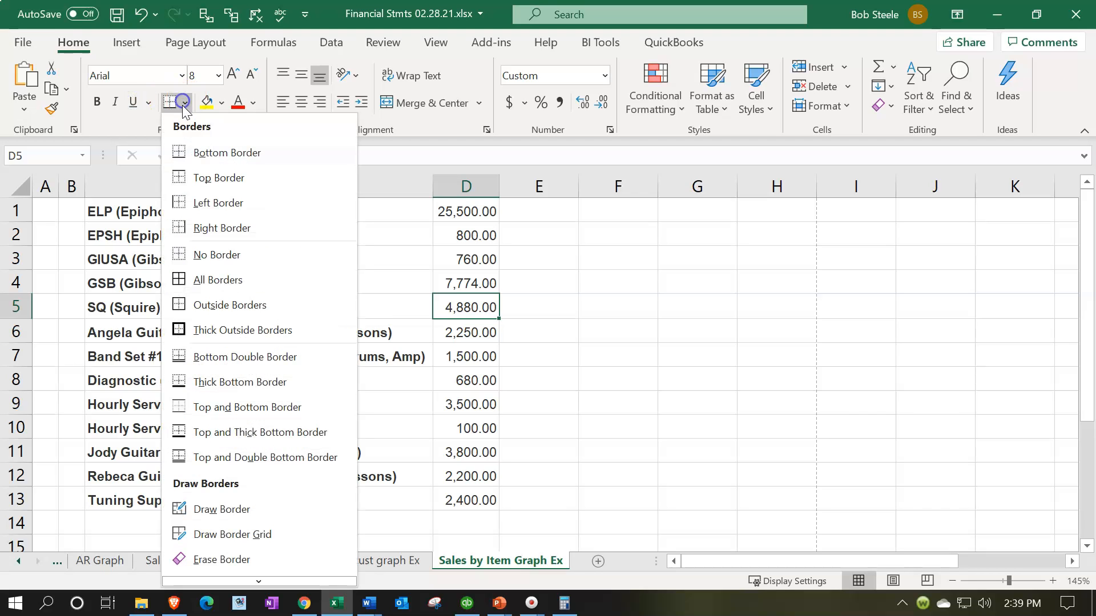
click(215, 254)
click(323, 402)
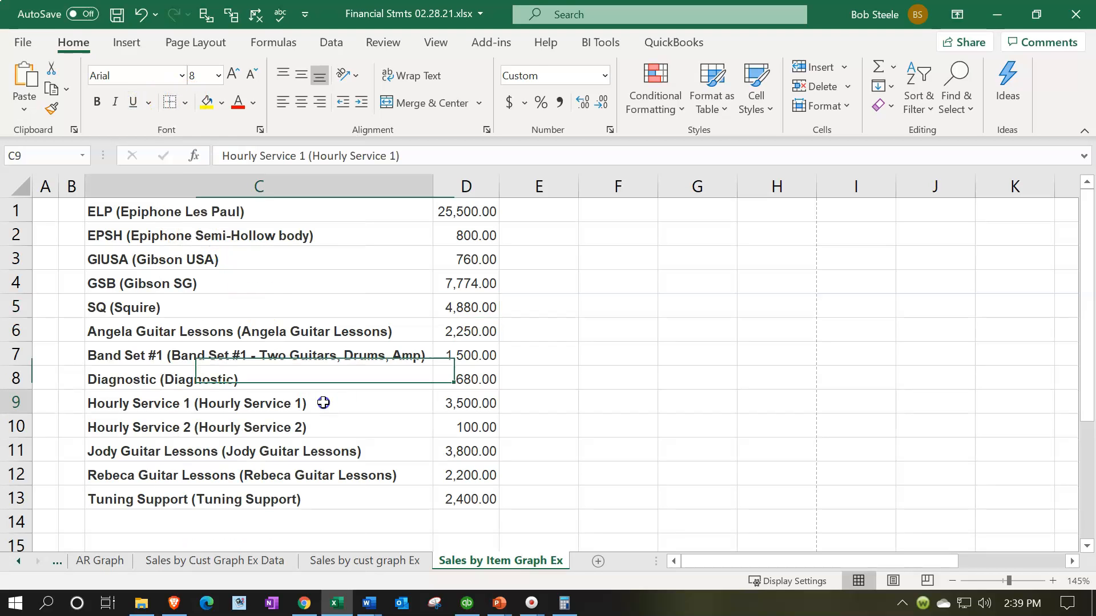
Compare the sum of the amounts in D1:D13 with the Sales by Item Summary total in QuickBooks, and return to Excel.
drag(440, 210, 458, 506)
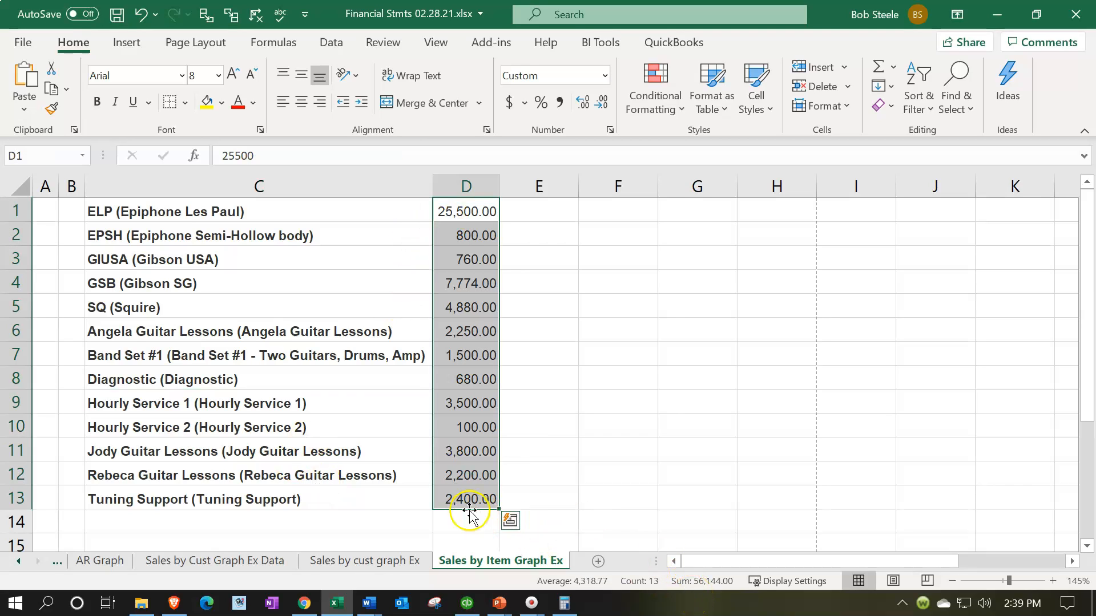
click(466, 603)
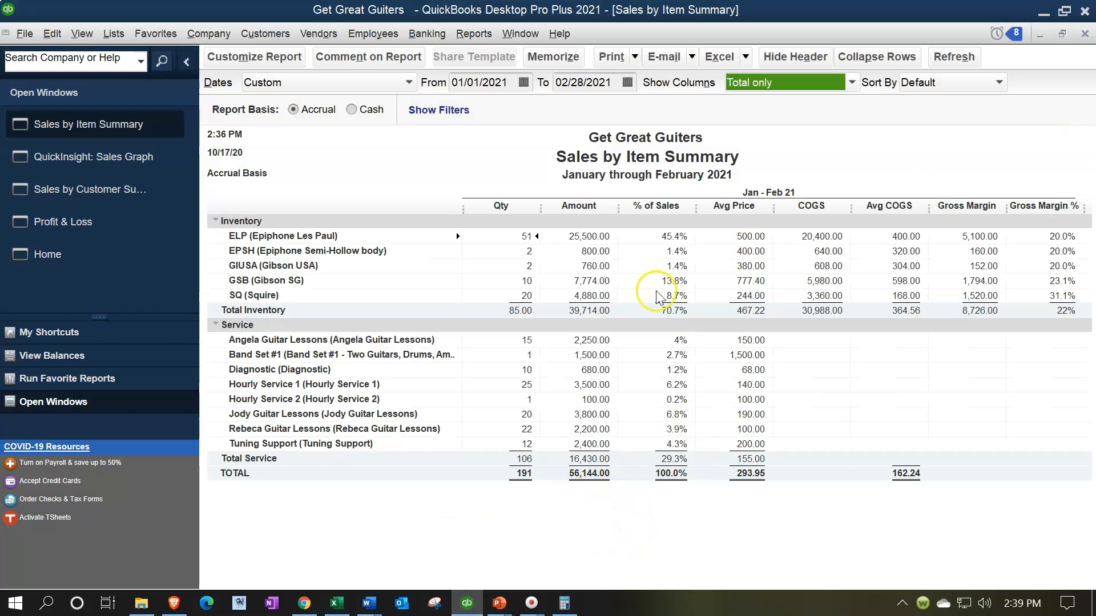
click(337, 603)
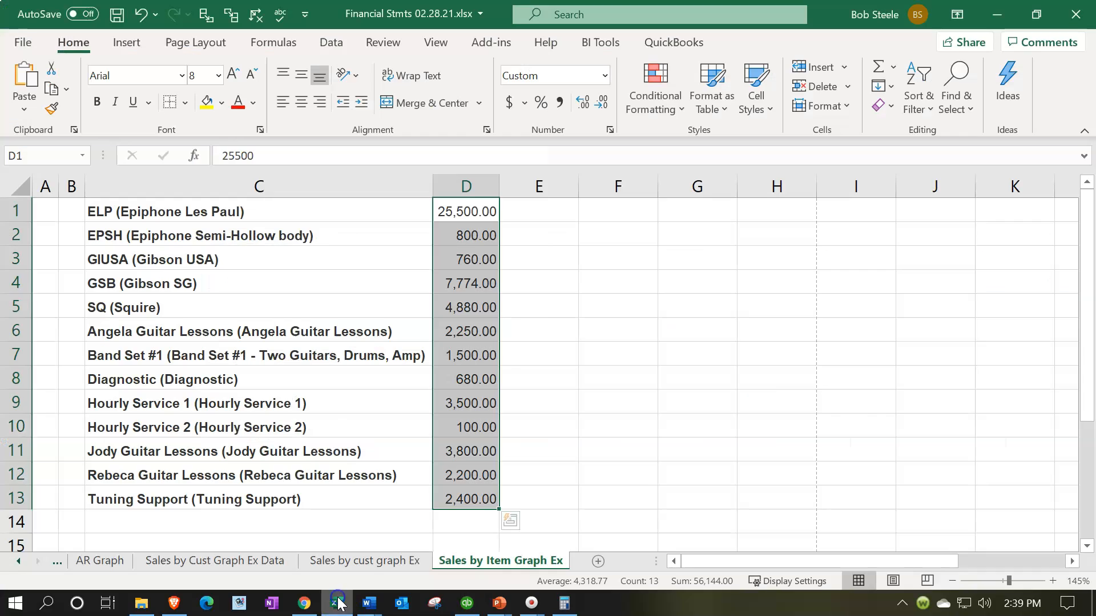
click(325, 389)
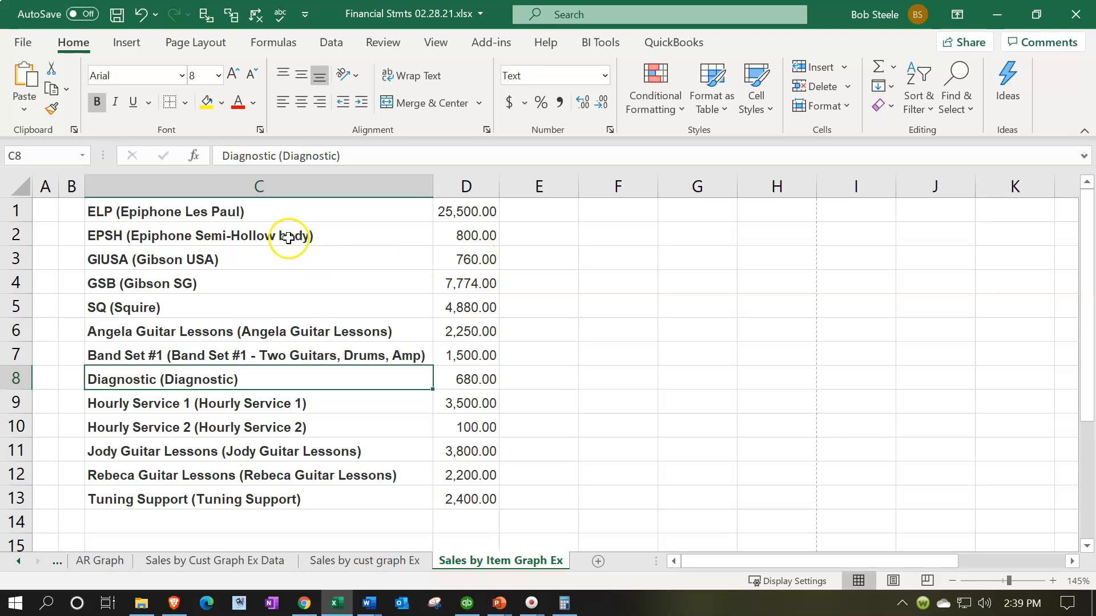
drag(257, 191, 441, 200)
click(334, 43)
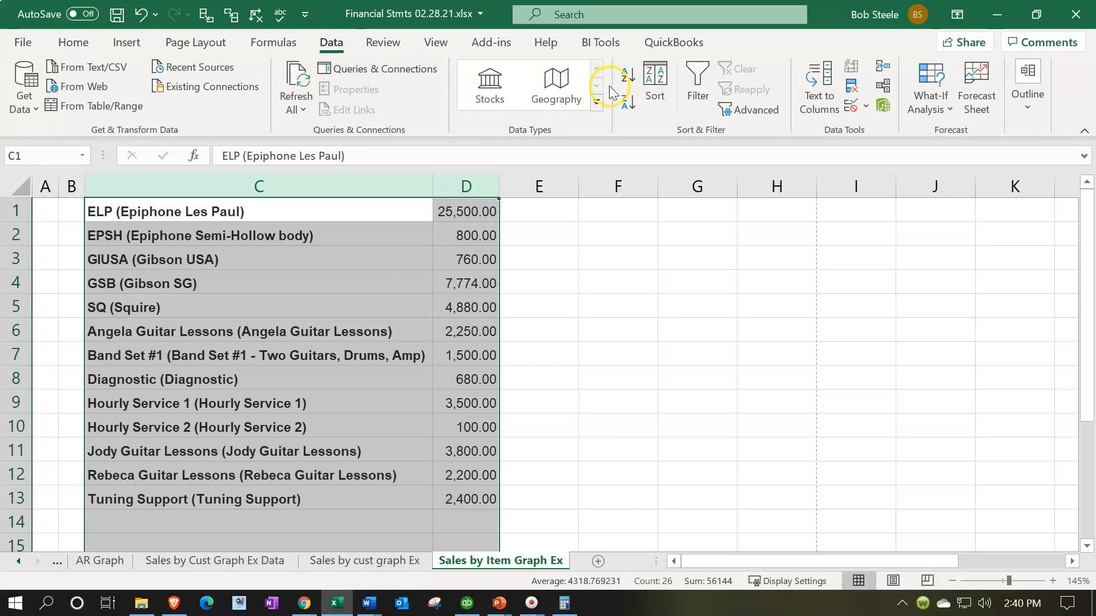
click(657, 91)
click(333, 295)
Convert the item names and amounts in C1:D13 into a table, leaving the option for existing headers off.
drag(262, 212, 449, 494)
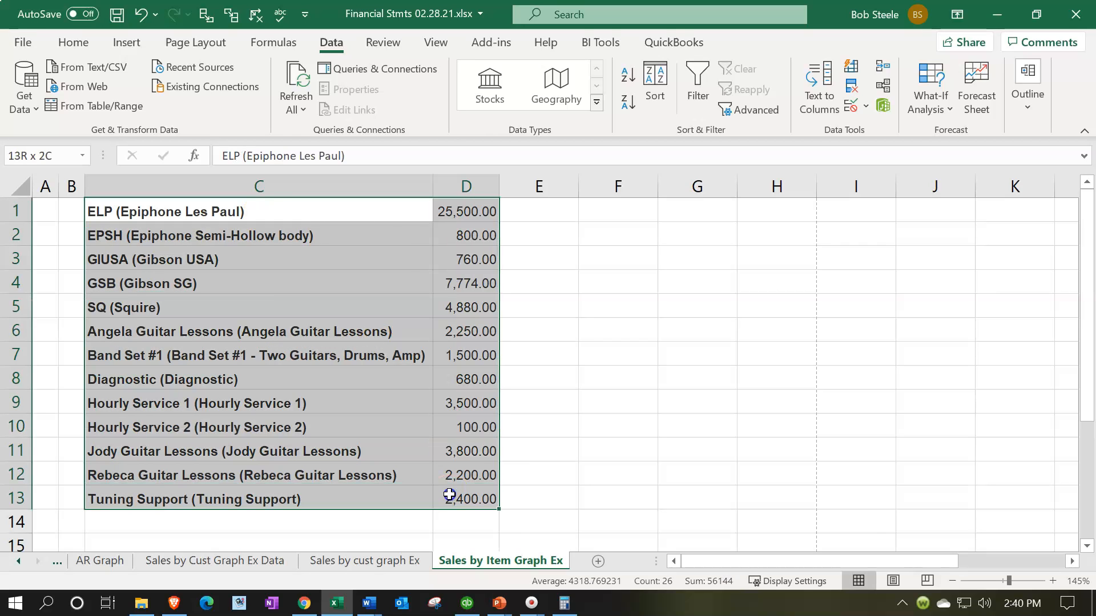
click(127, 42)
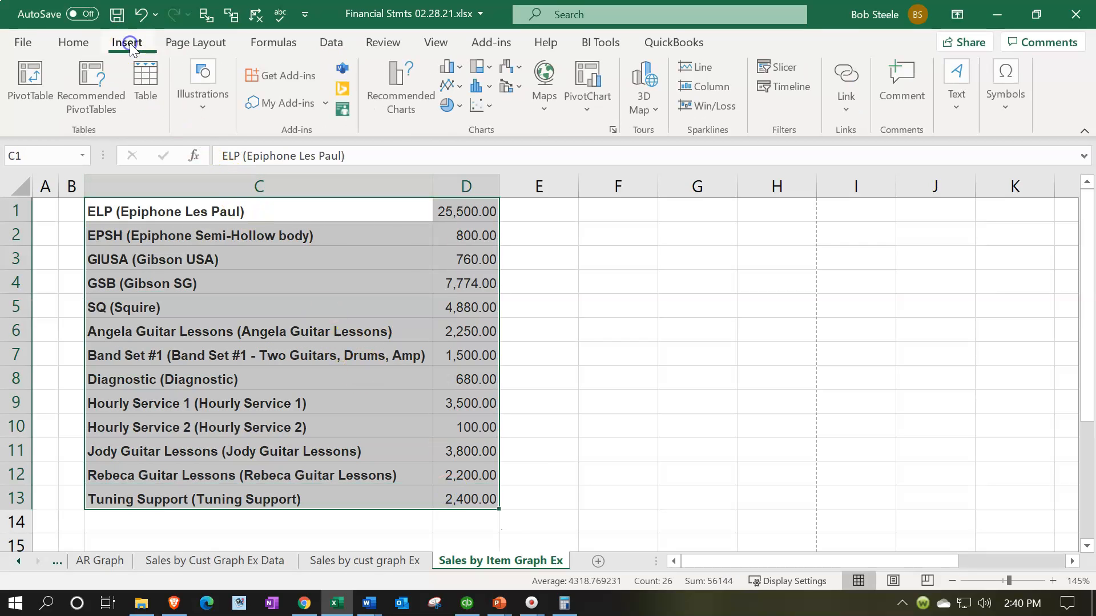
click(135, 83)
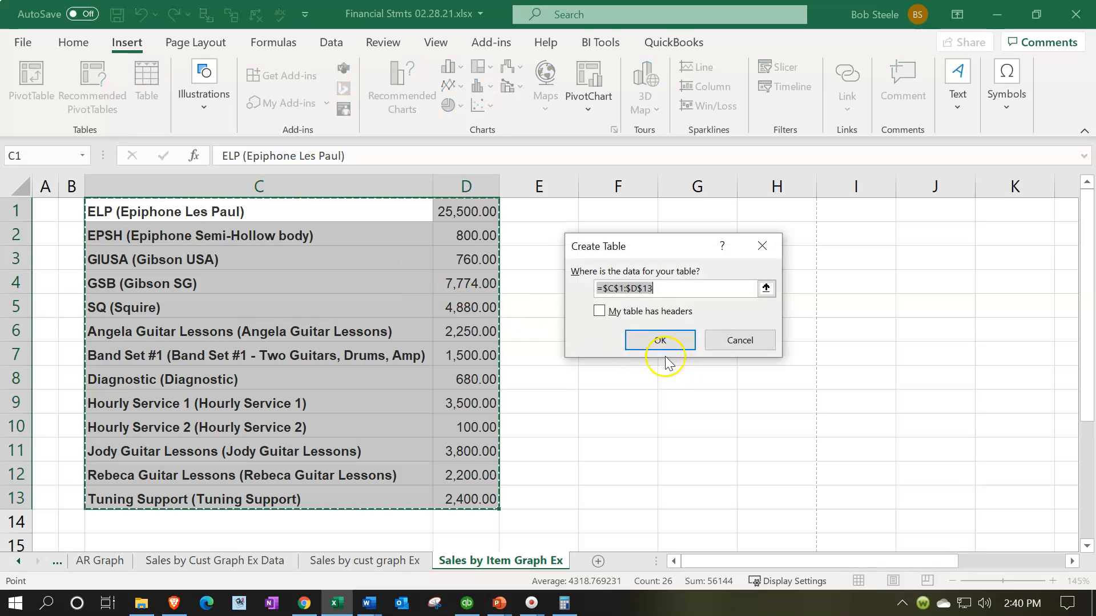
click(654, 336)
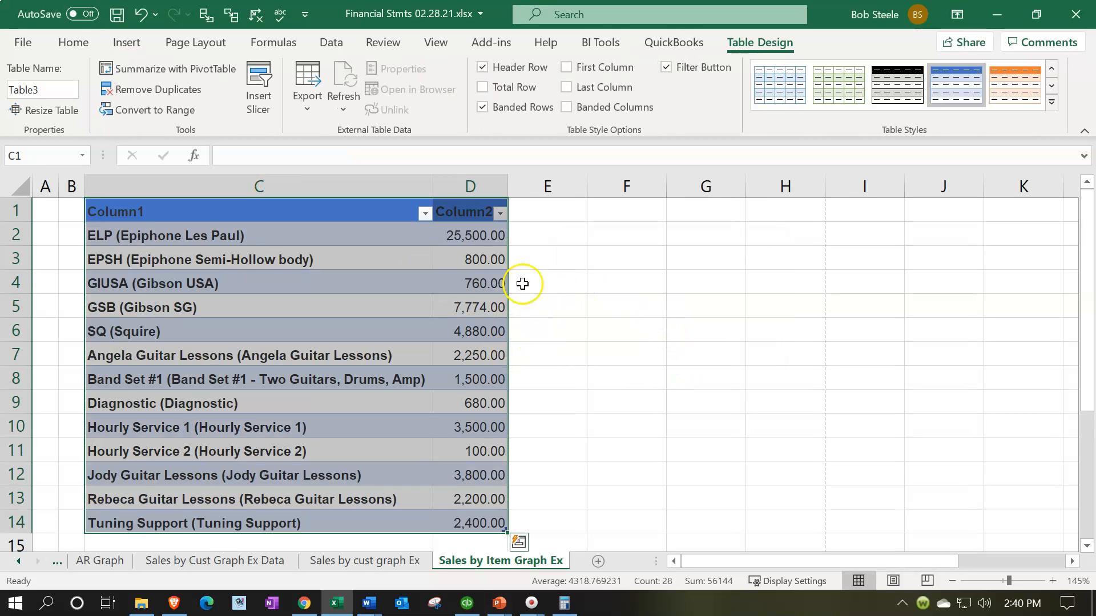
Sort the item table by the Column2 amounts from largest to smallest.
click(499, 216)
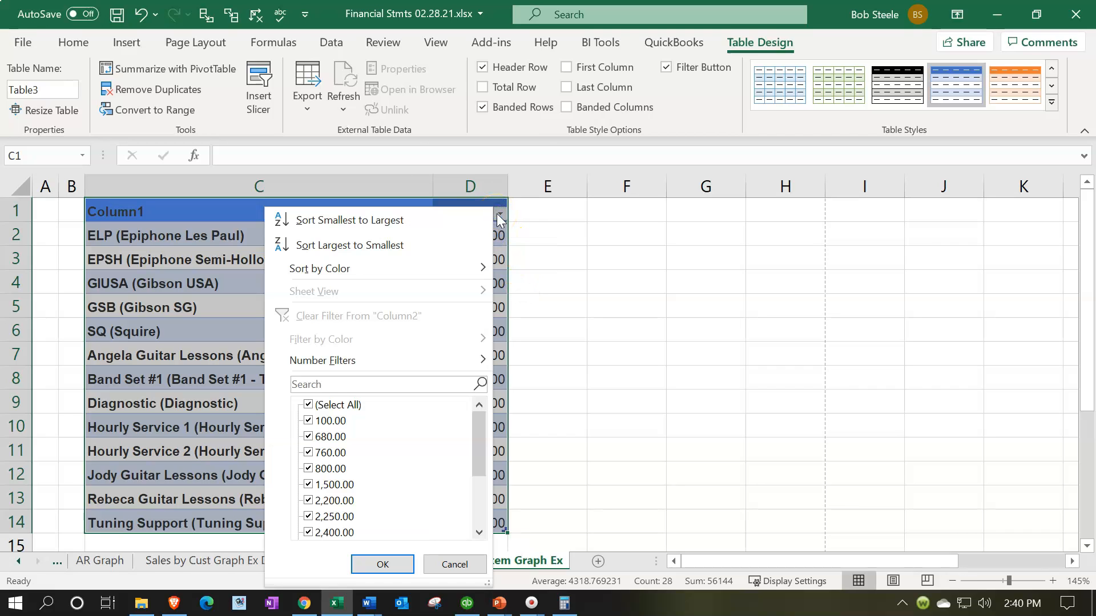
click(399, 245)
click(582, 368)
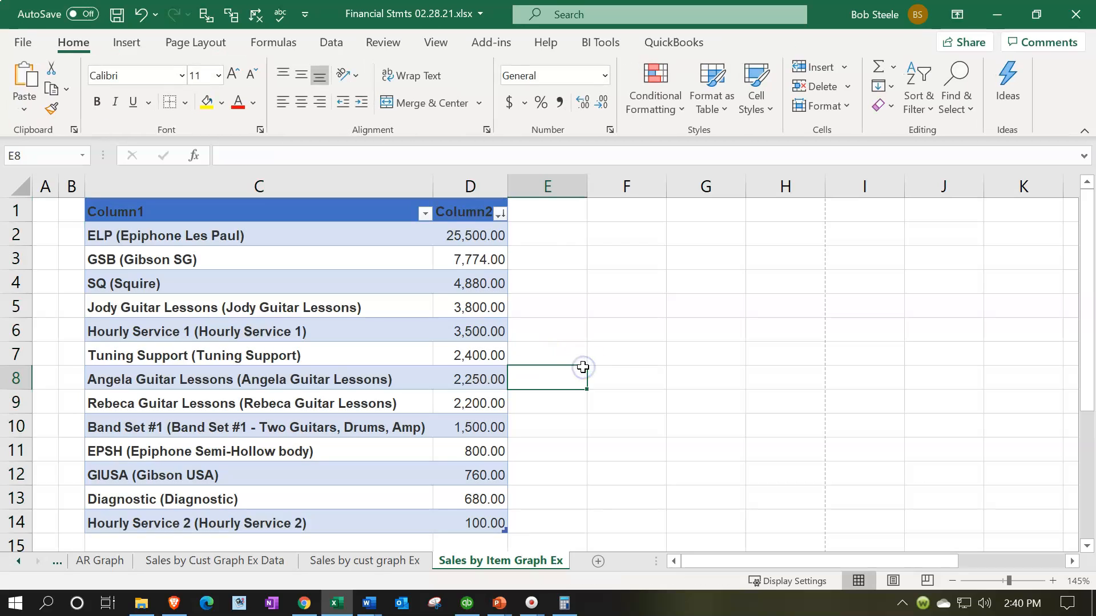
Review the sorted amounts down column D and check the sum of the four smallest ones in D11:D14.
click(465, 243)
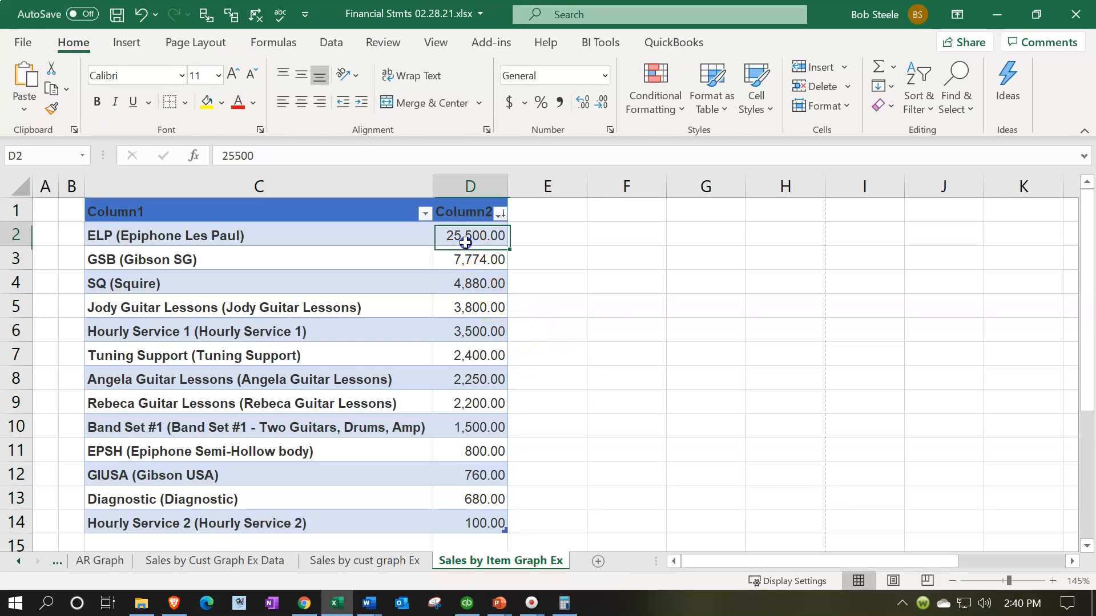
key(Down)
key(Down)
key(Down)
key(Down)
key(Down)
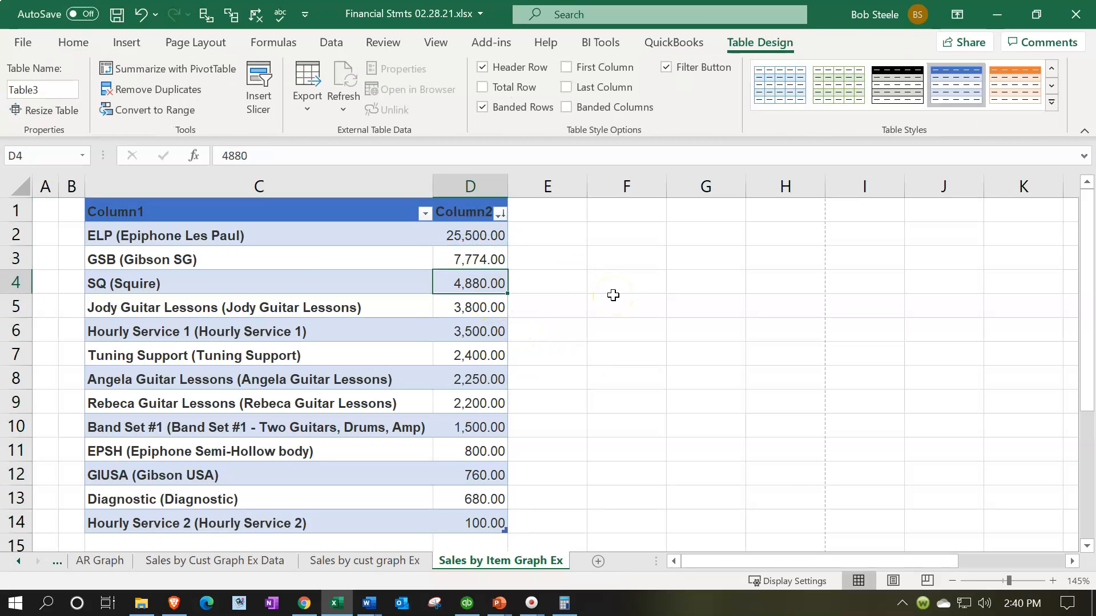
key(Down)
key(Down)
key(Down)
key(Down)
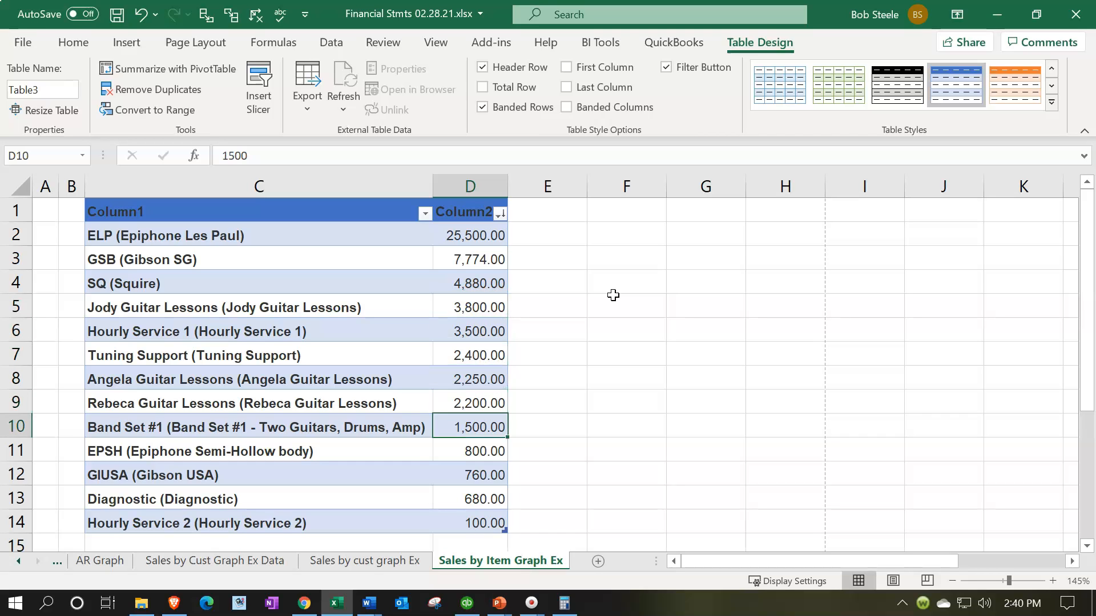
scroll(570, 319, down, 1)
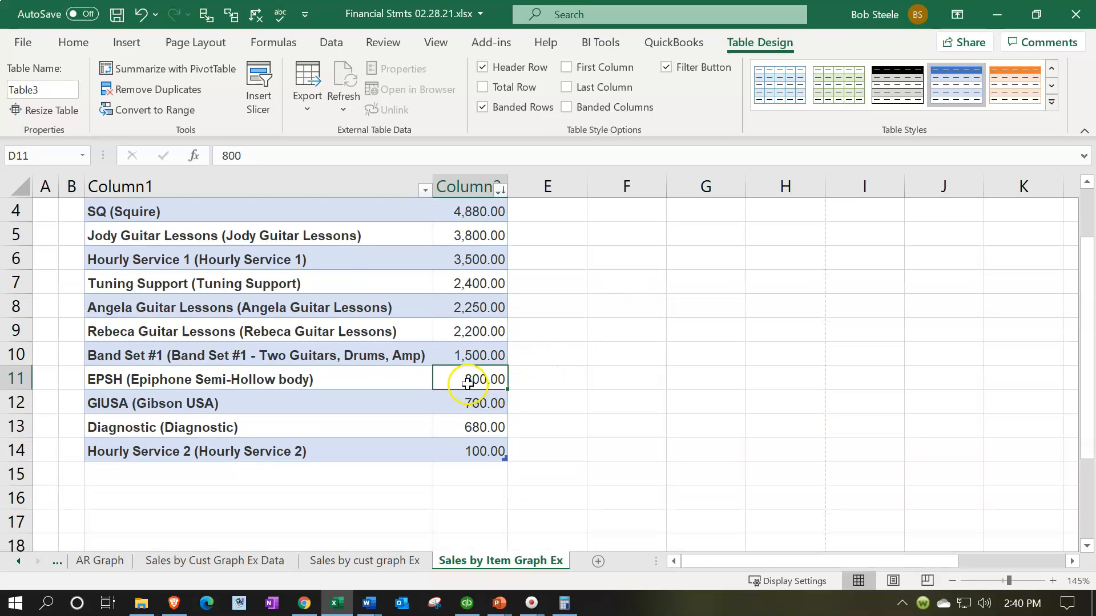
drag(480, 378, 478, 454)
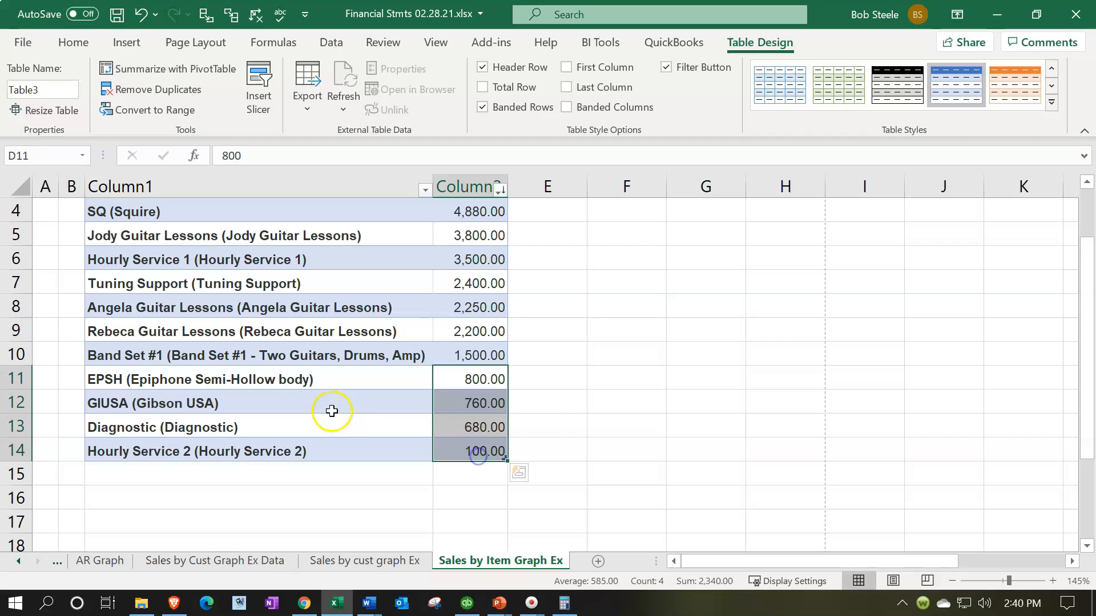
Replace the item name in C11 with Other and set its amount in D11 to 2,340.
click(289, 378)
text(Other)
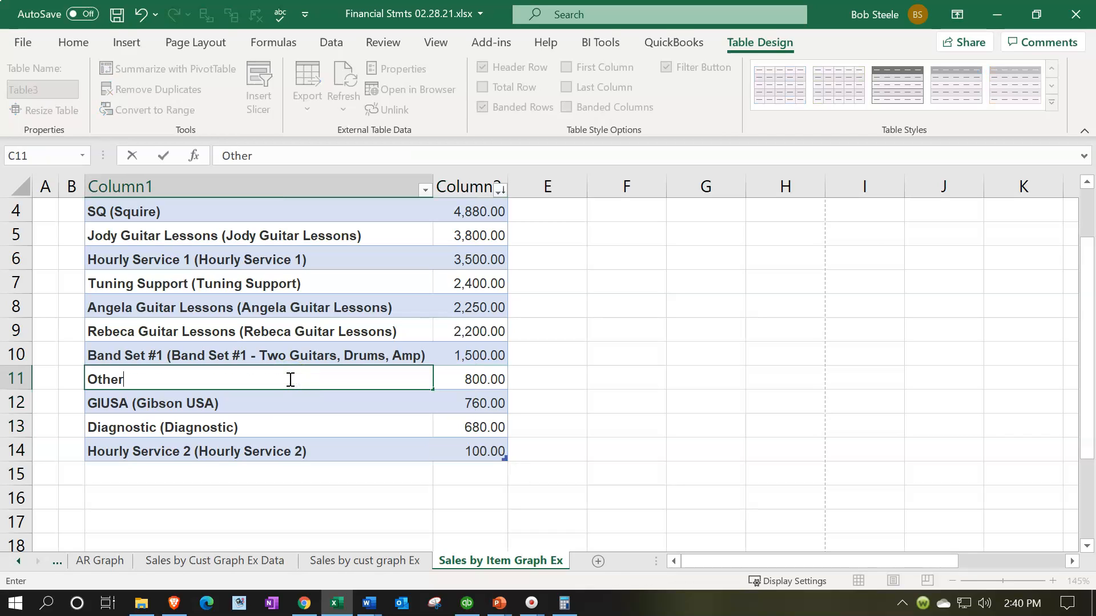
key(Tab)
drag(487, 385, 485, 456)
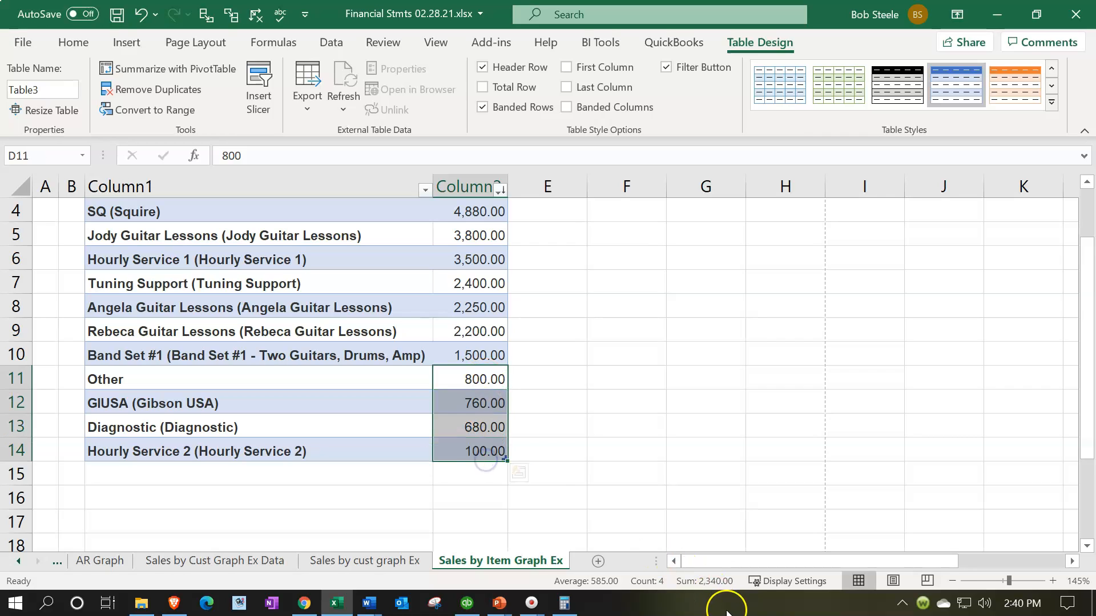
click(481, 383)
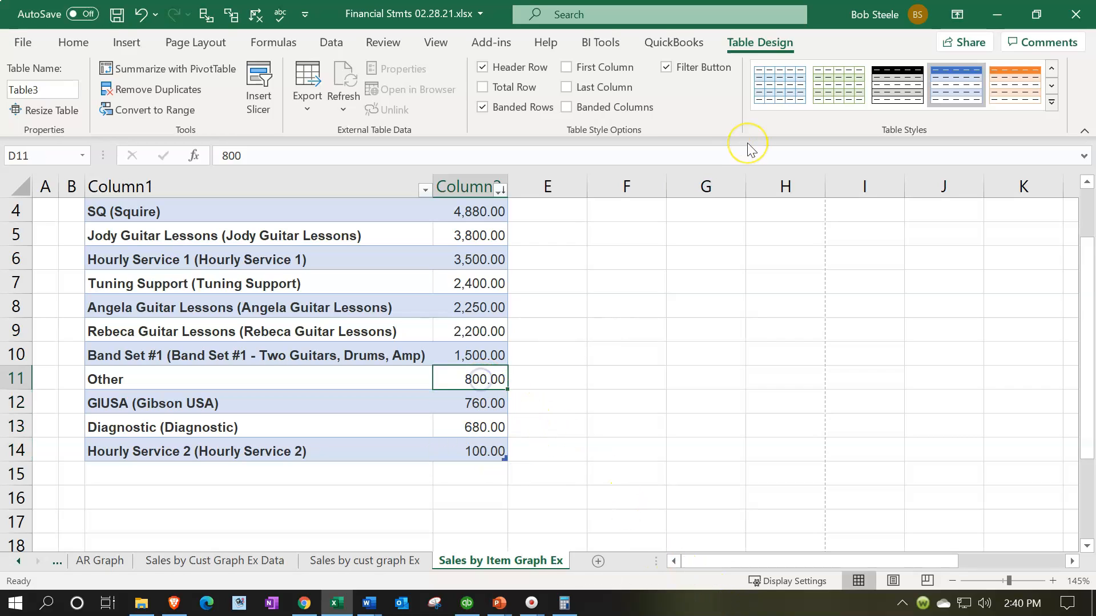
text(23)
key(Return)
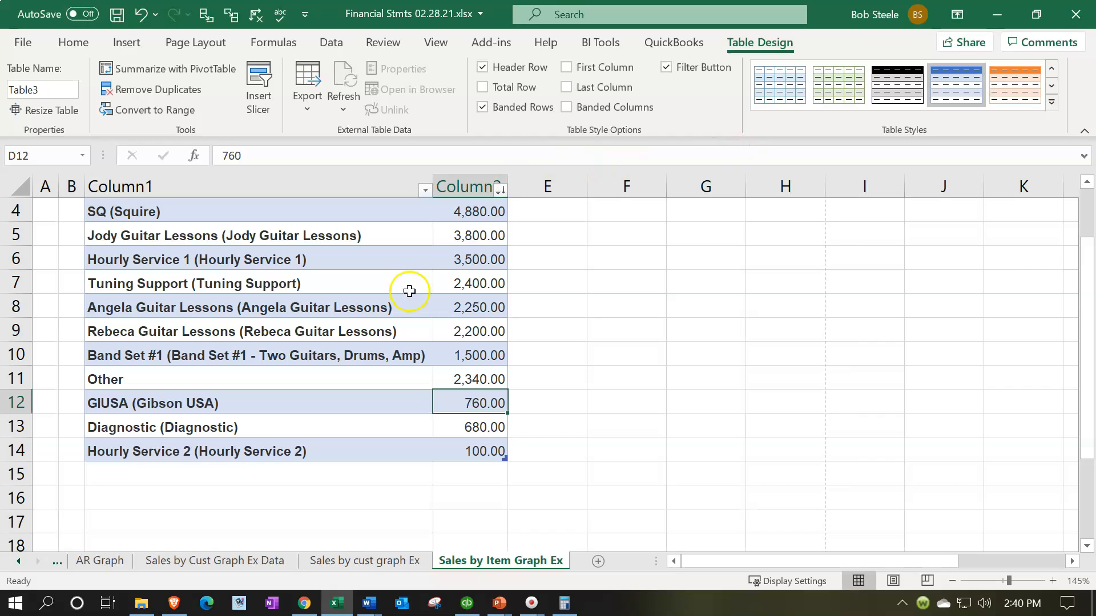
Delete rows 12 through 15, including GIUSA, Diagnostic and Hourly Service 2, below the Other row.
drag(16, 406, 17, 476)
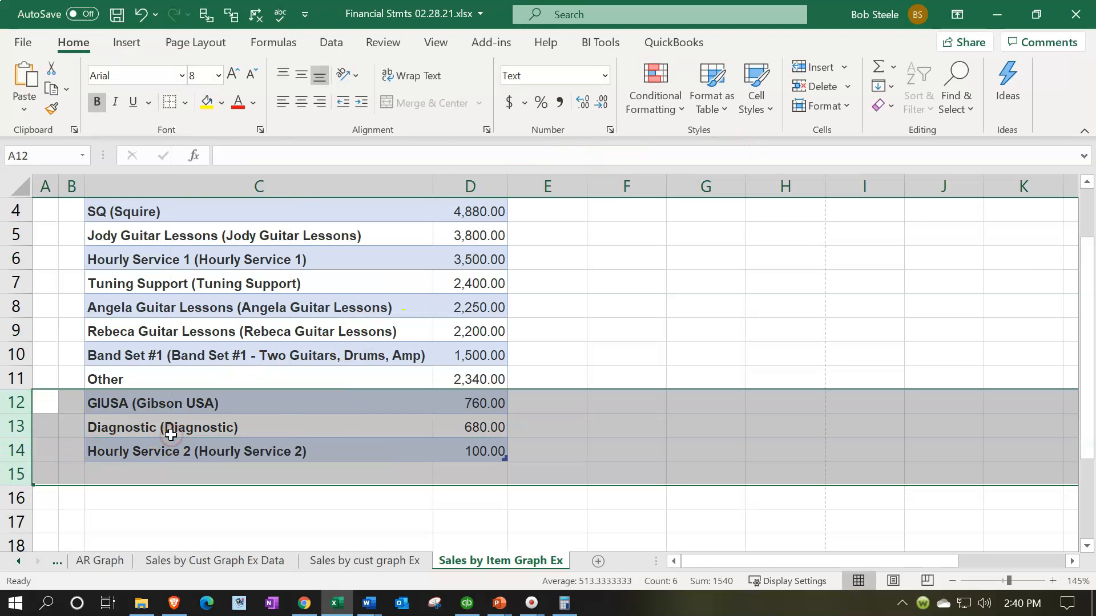
right_click(170, 434)
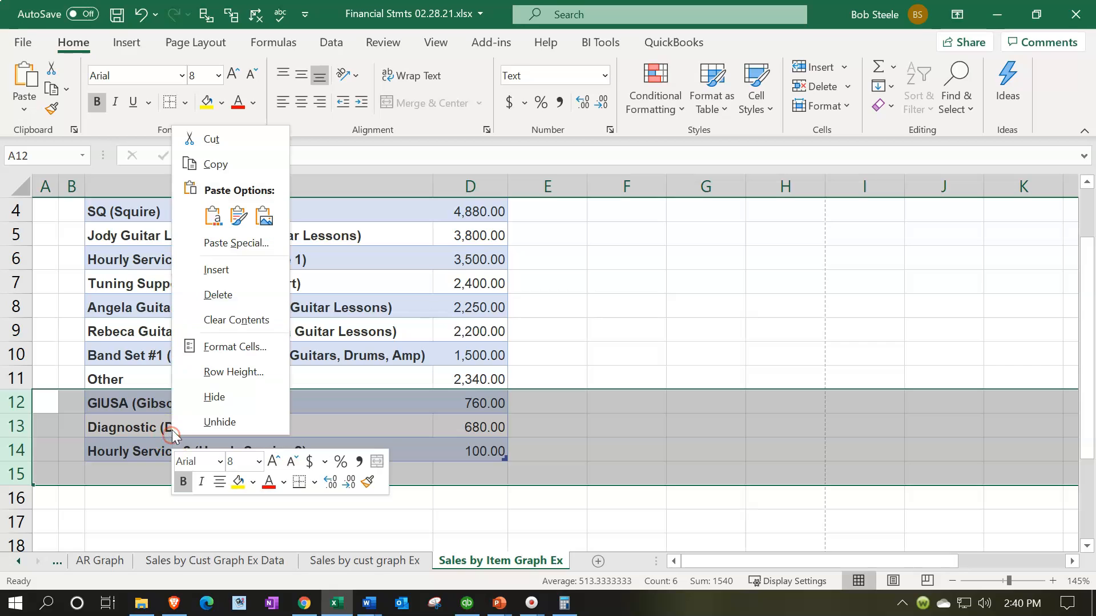
click(229, 295)
click(147, 349)
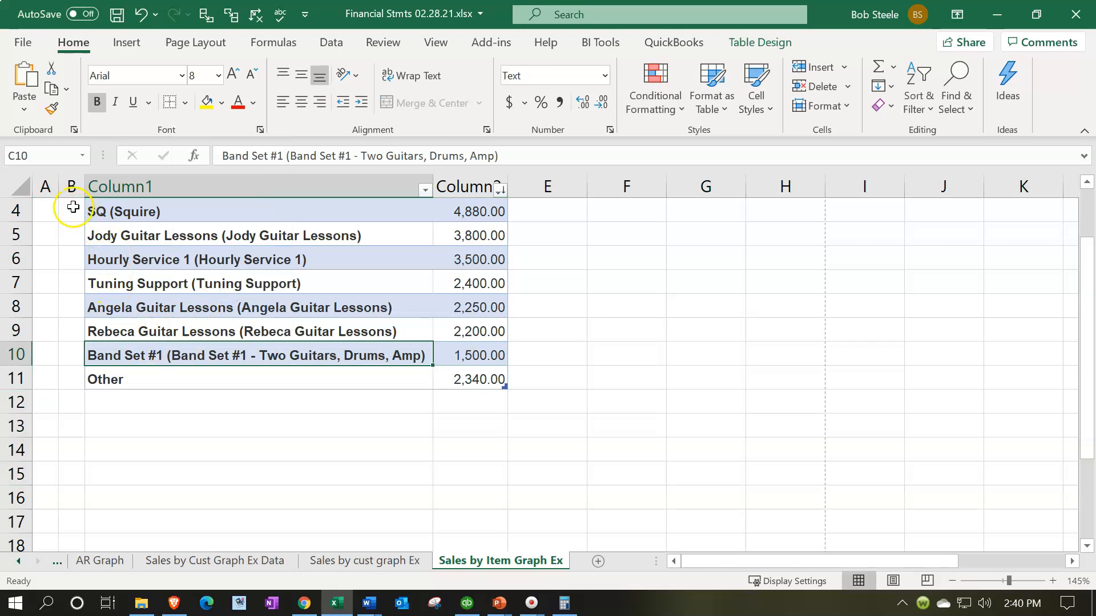
Delete the empty columns A and B beside the item table.
drag(43, 187, 59, 188)
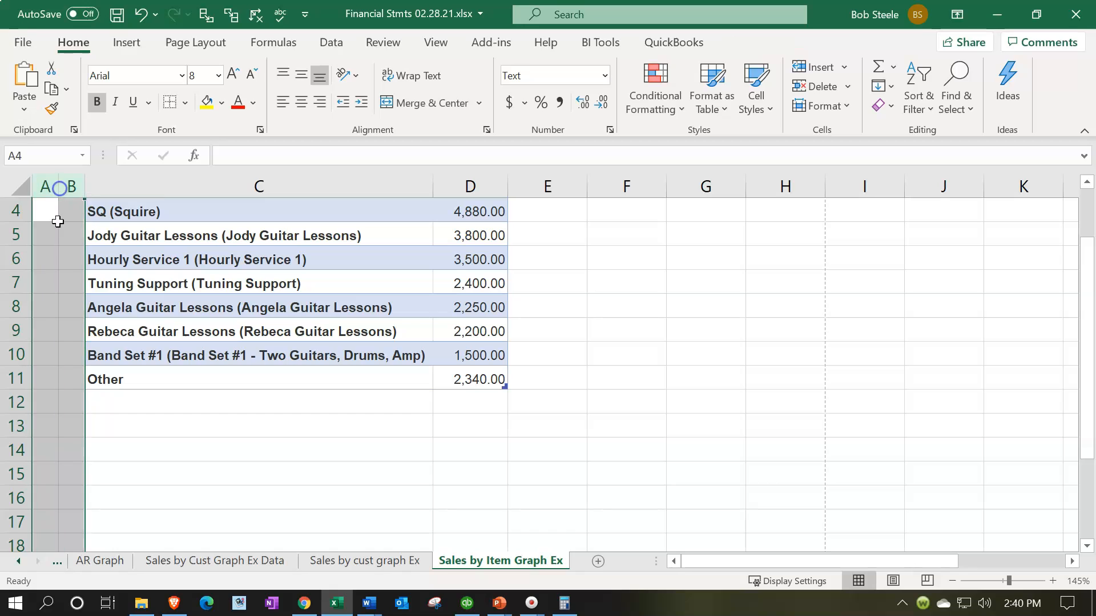
right_click(57, 233)
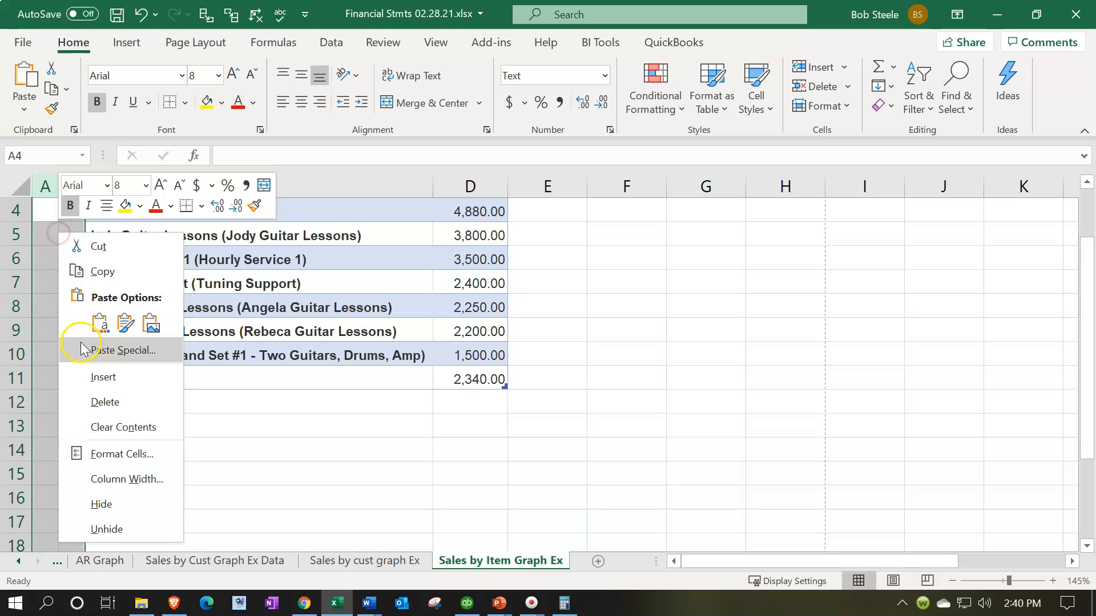
click(101, 413)
click(617, 444)
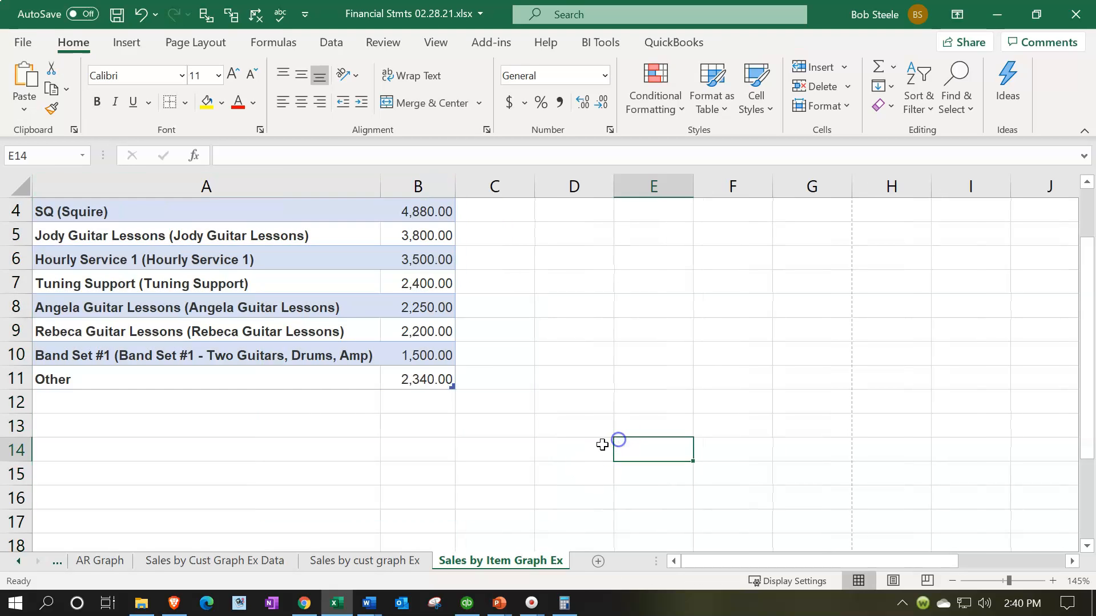
Insert a 2-D pie chart from the item names and amounts in A2:B11.
scroll(619, 440, up, 1)
drag(162, 238, 425, 450)
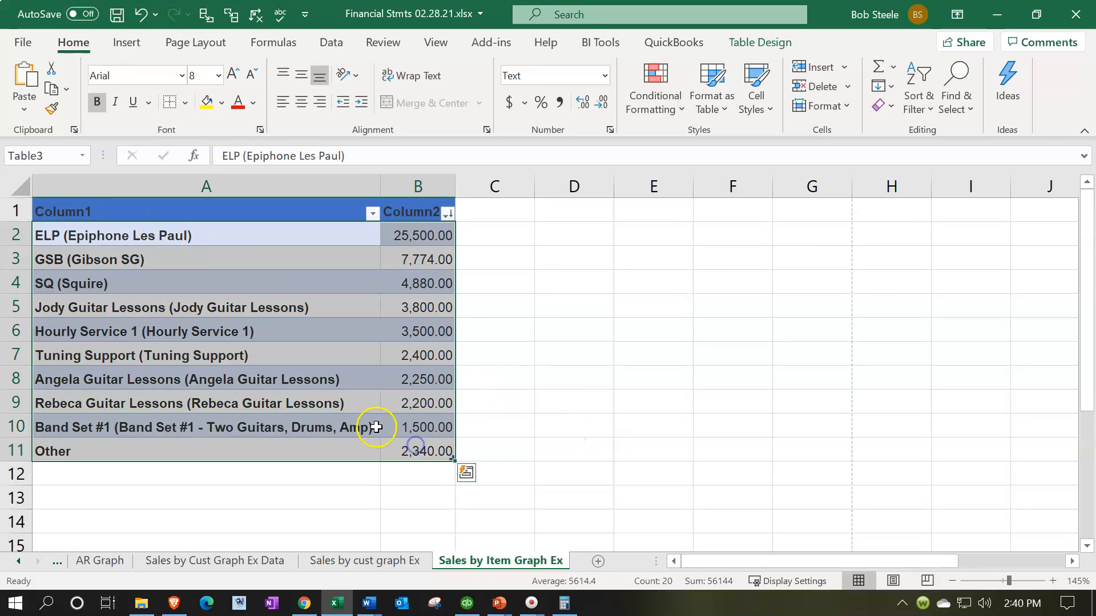
click(127, 43)
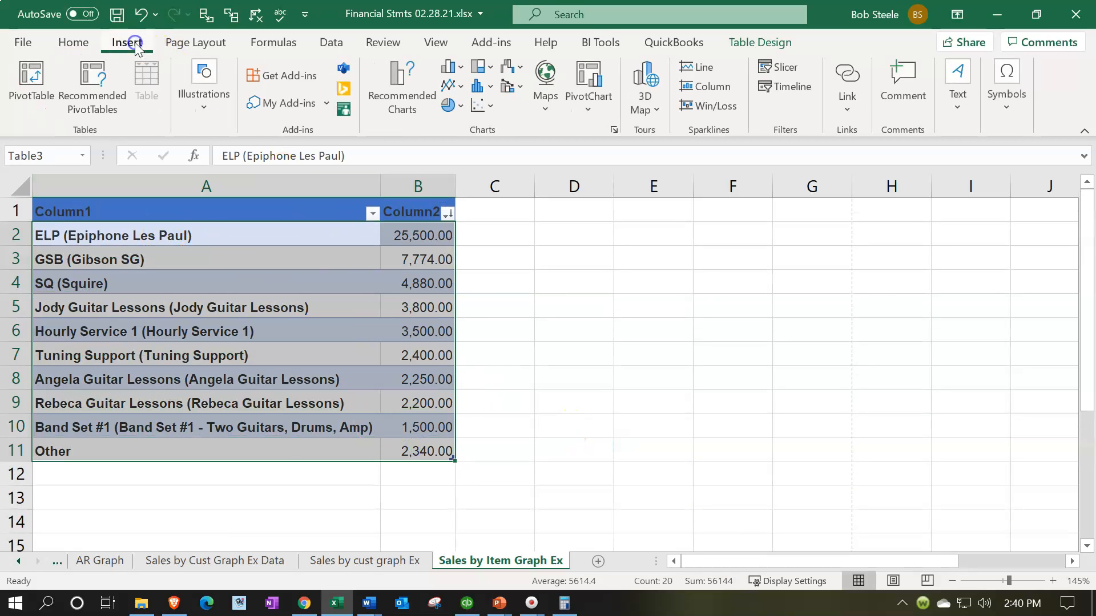
click(455, 106)
click(460, 157)
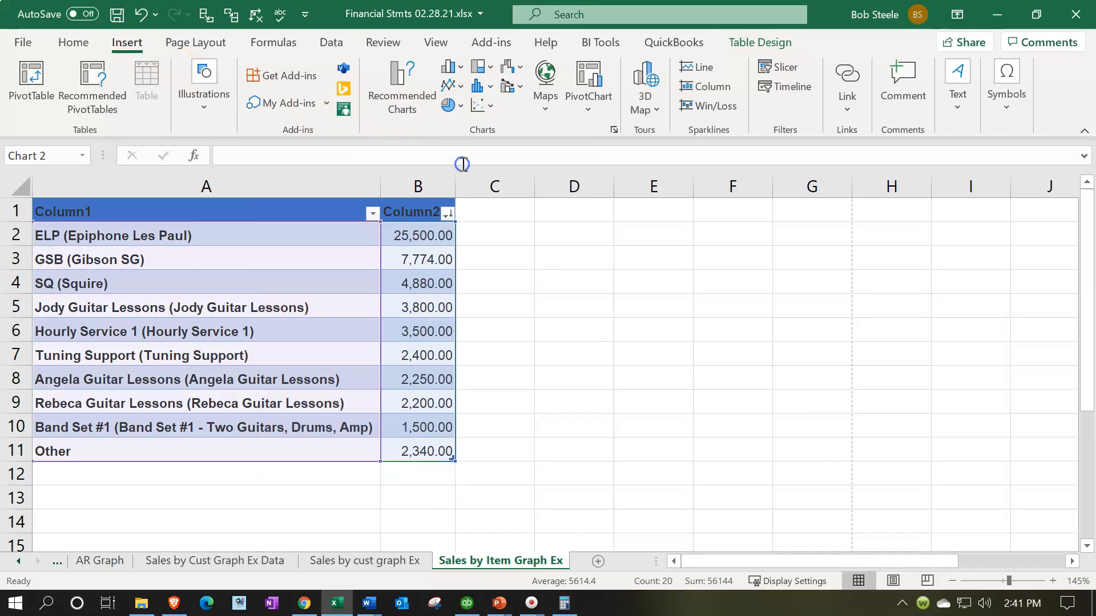
Widen the pie chart so that it spans columns A to G.
scroll(554, 298, down, 2)
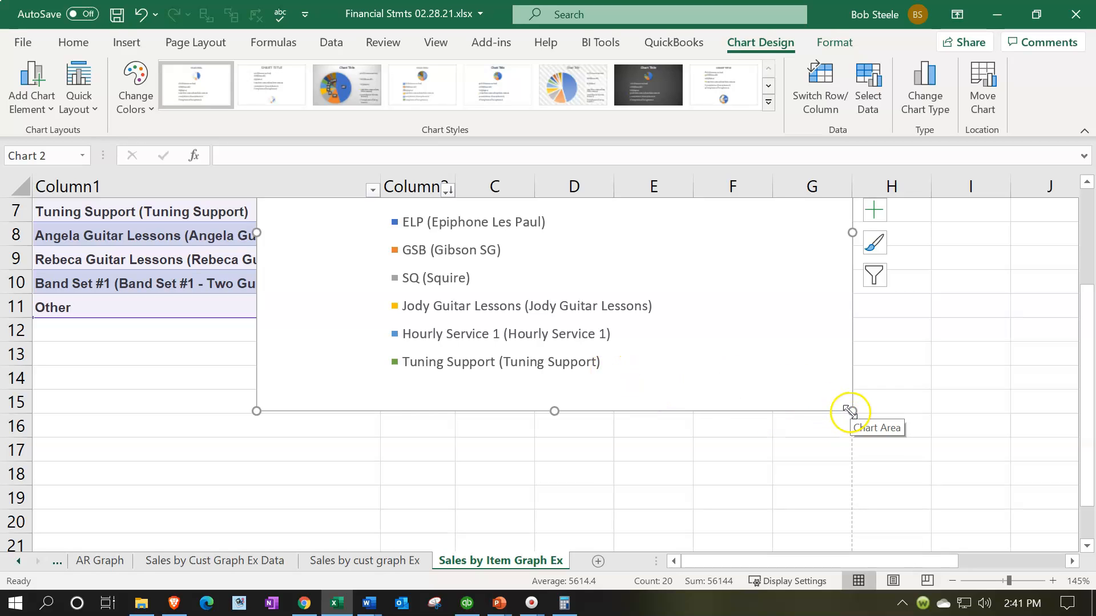
drag(259, 412, 34, 413)
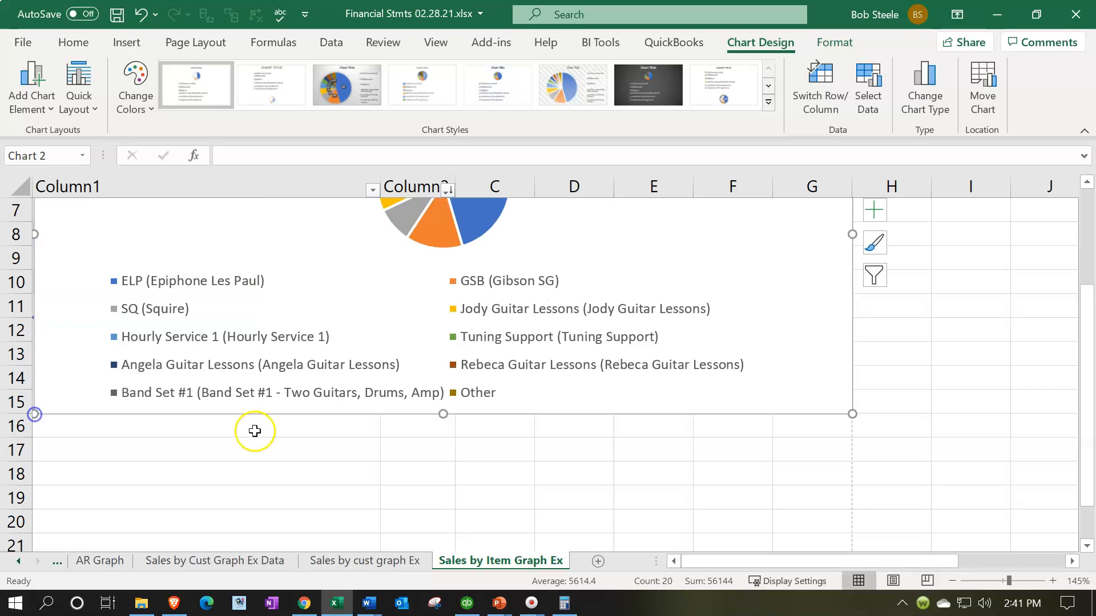
scroll(255, 431, up, 2)
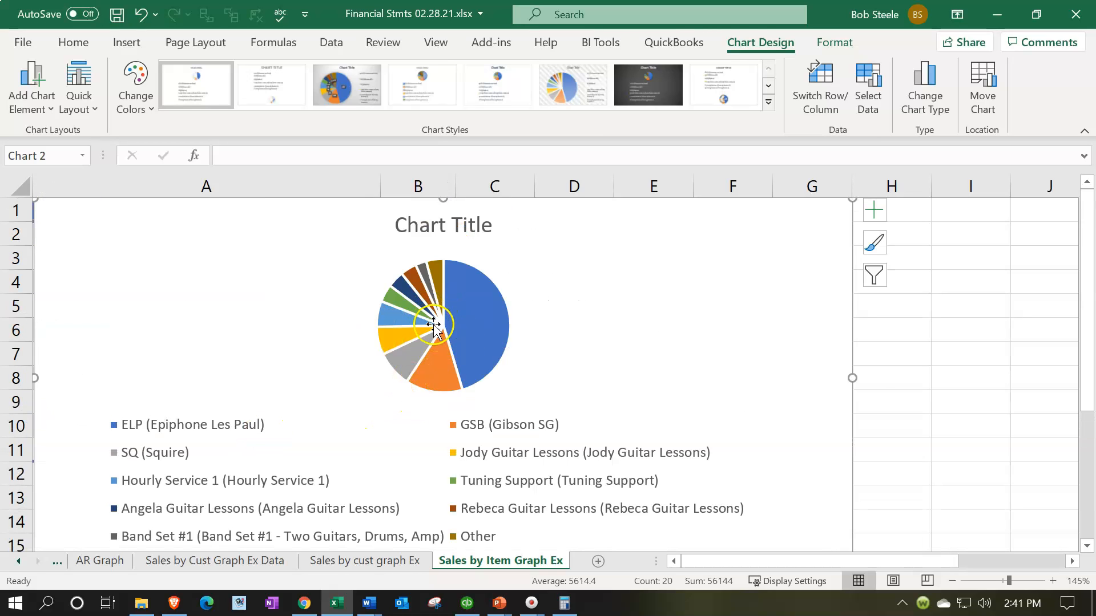
Shrink the pie chart so that it starts in column B and ends level with row 11.
mouse_move(853, 377)
mouse_down()
mouse_move(793, 382)
mouse_move(842, 374)
mouse_up()
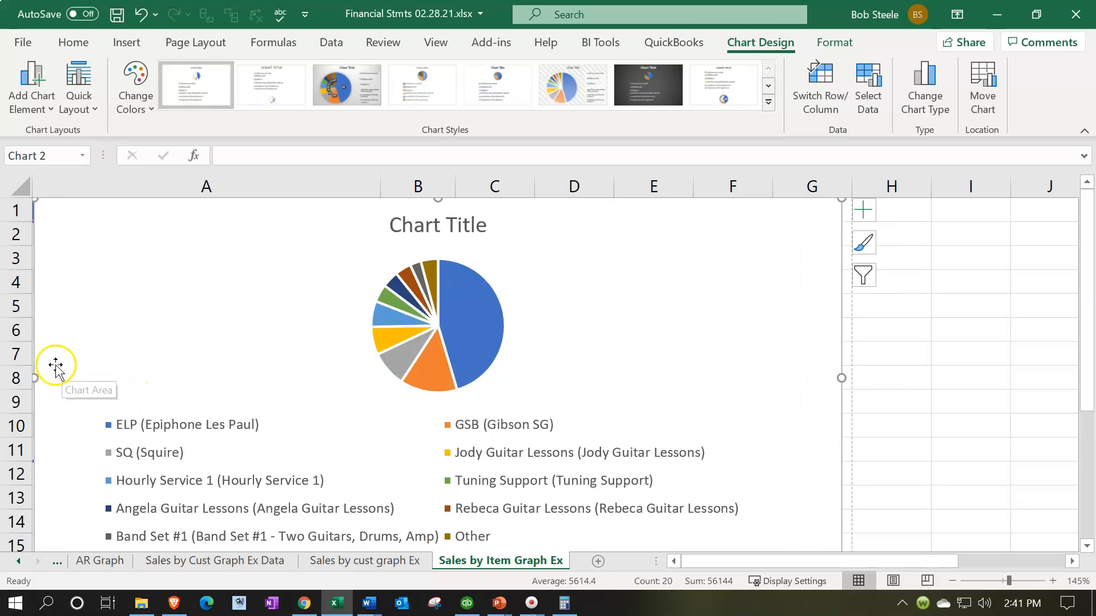
drag(34, 378, 390, 379)
scroll(399, 385, down, 2)
drag(615, 412, 606, 323)
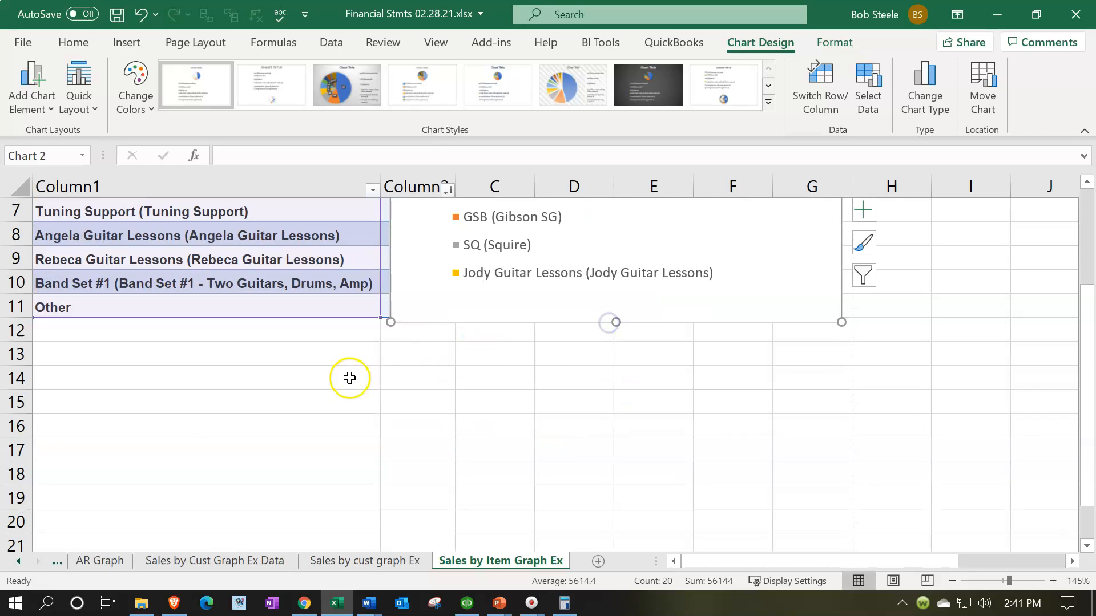
click(346, 378)
scroll(346, 400, up, 2)
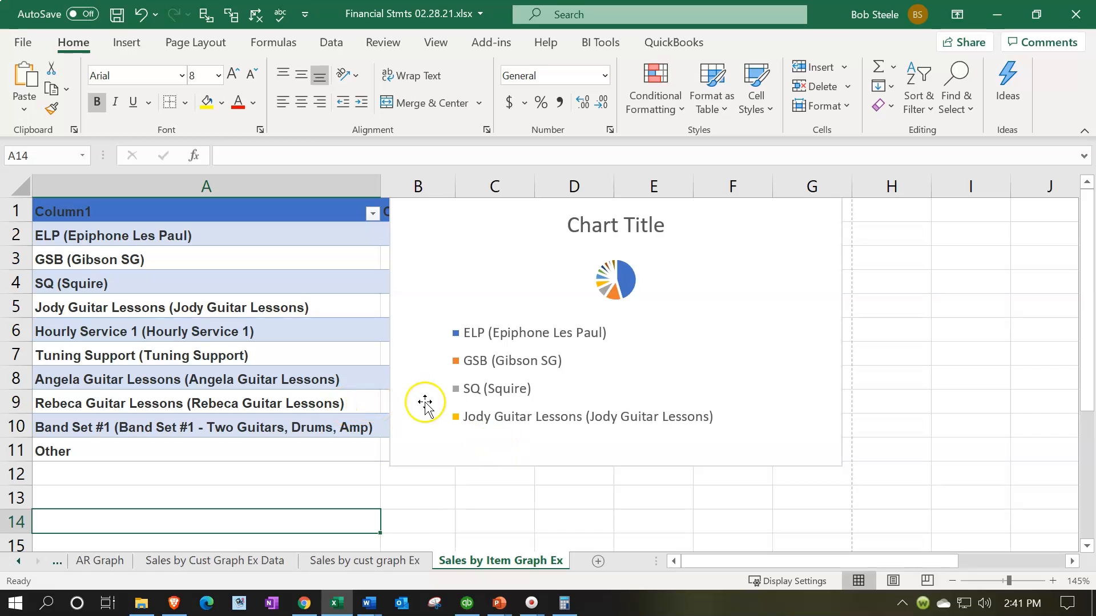
Fit the pie chart beside the item table, spanning columns C to G.
click(425, 330)
drag(391, 327, 465, 327)
drag(912, 331, 836, 337)
click(47, 361)
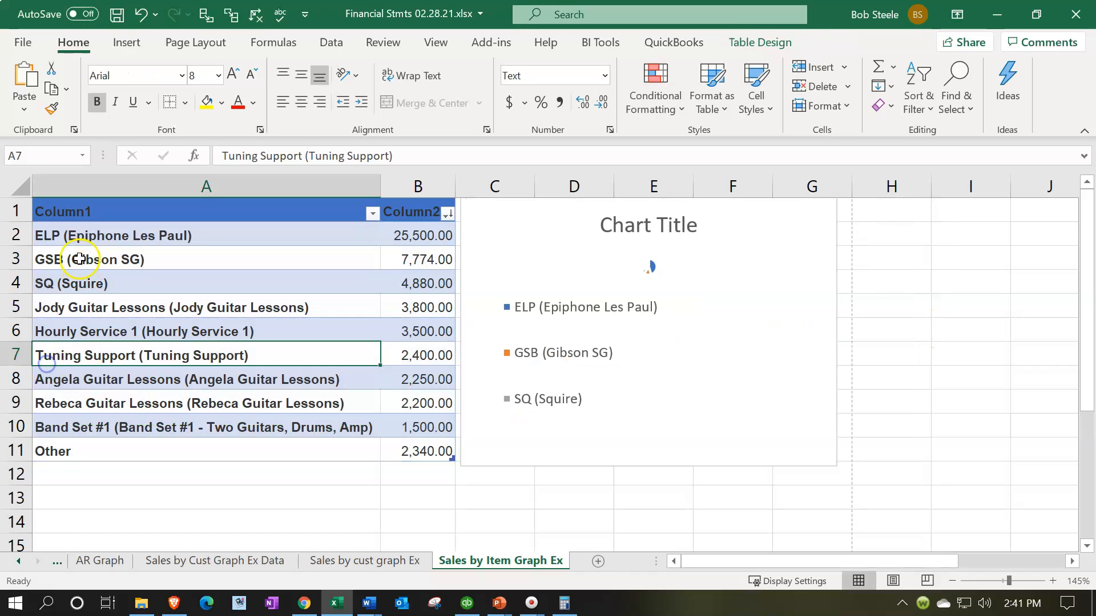
Insert a 2-D clustered column chart from the item names and amounts in A2:B11.
drag(66, 229, 406, 447)
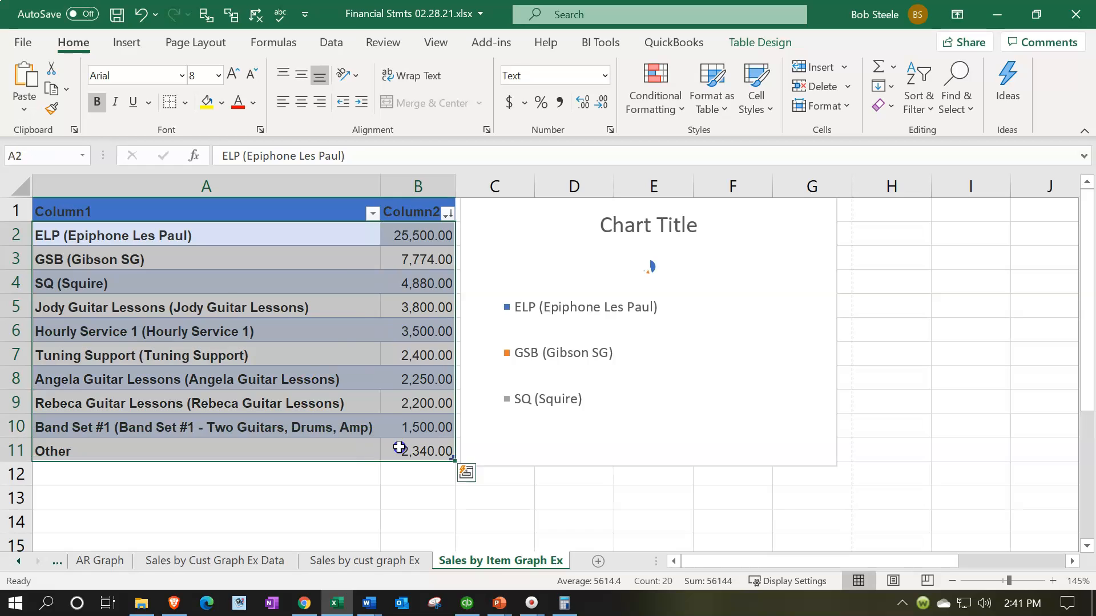
click(126, 42)
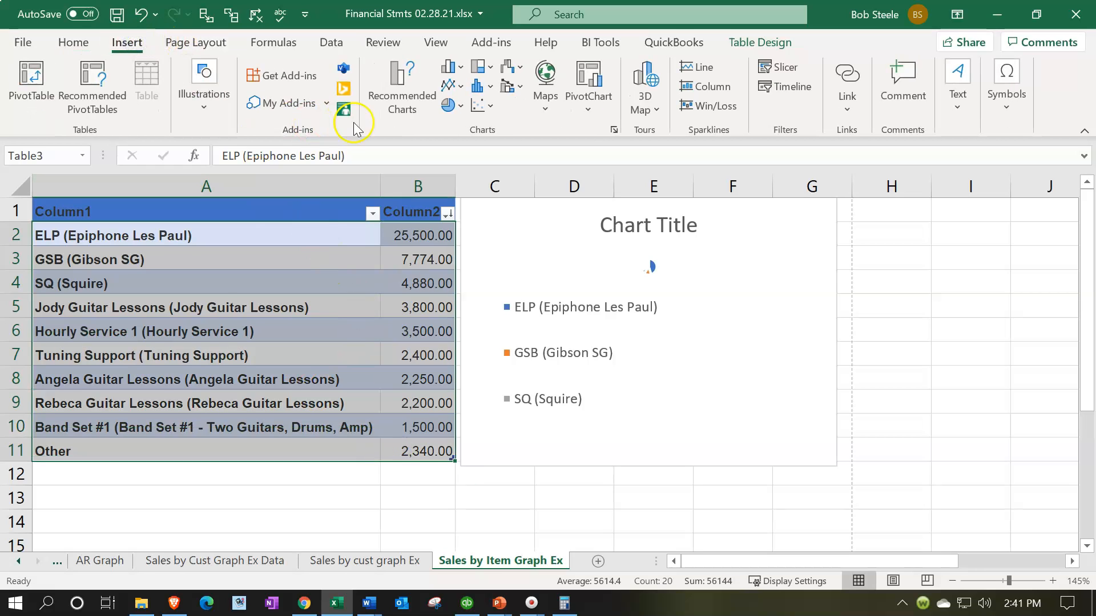
click(452, 68)
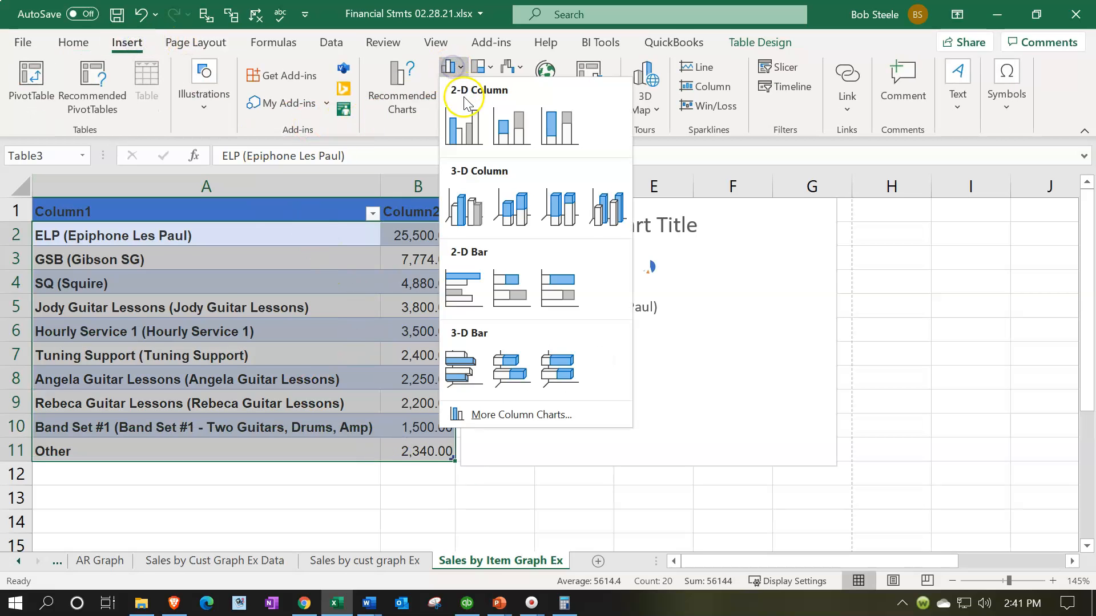
click(463, 124)
Move the column chart below the item table, against the edge of column A.
scroll(479, 242, down, 1)
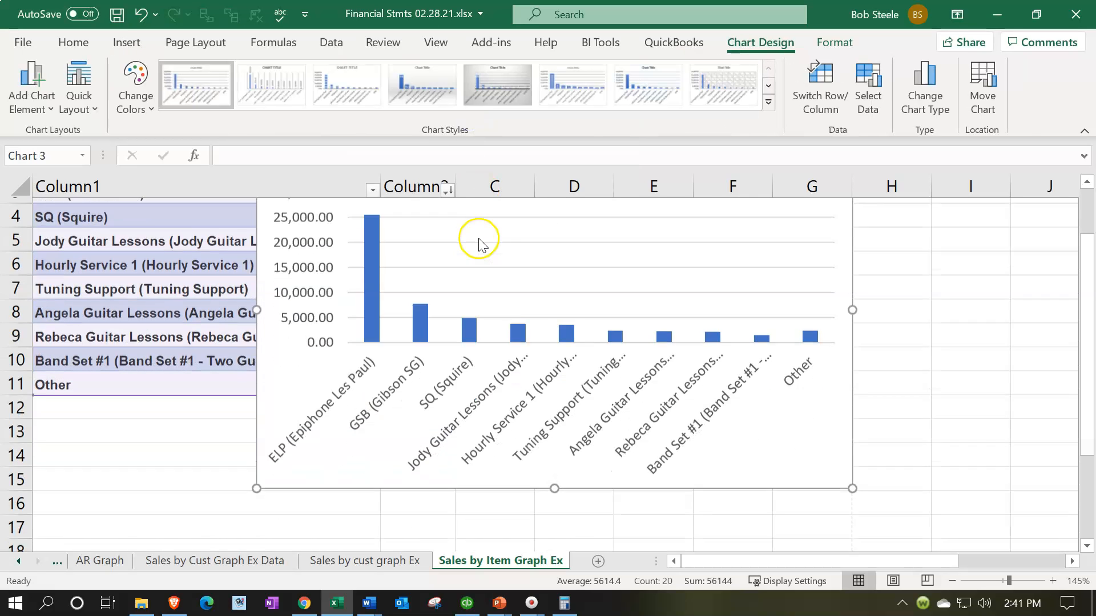
scroll(479, 242, down, 3)
drag(454, 269, 234, 525)
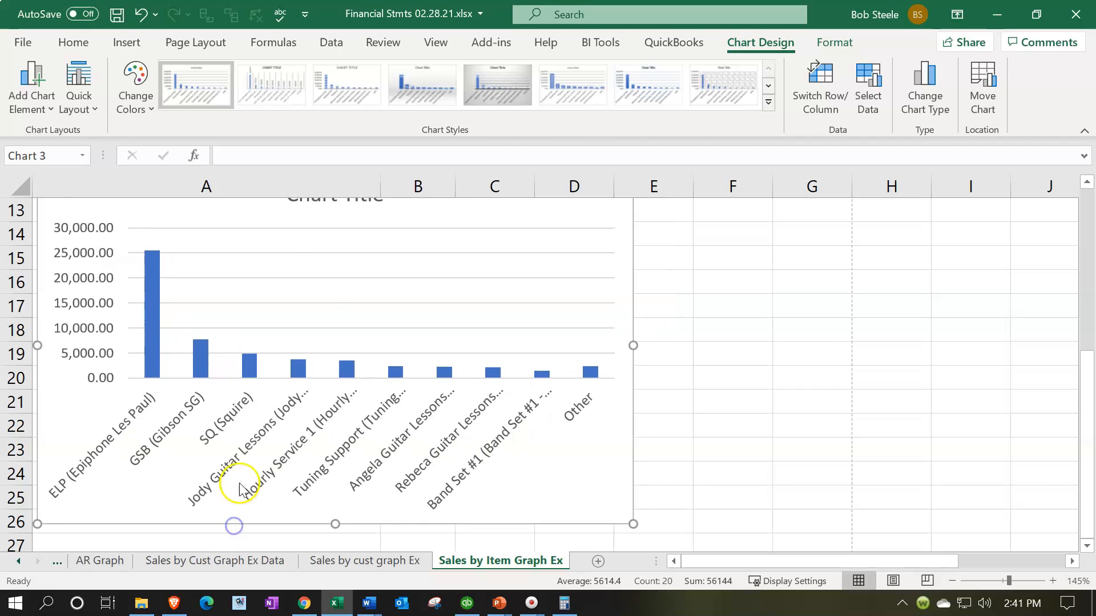
Delete the title of the column chart.
scroll(240, 488, up, 2)
click(352, 349)
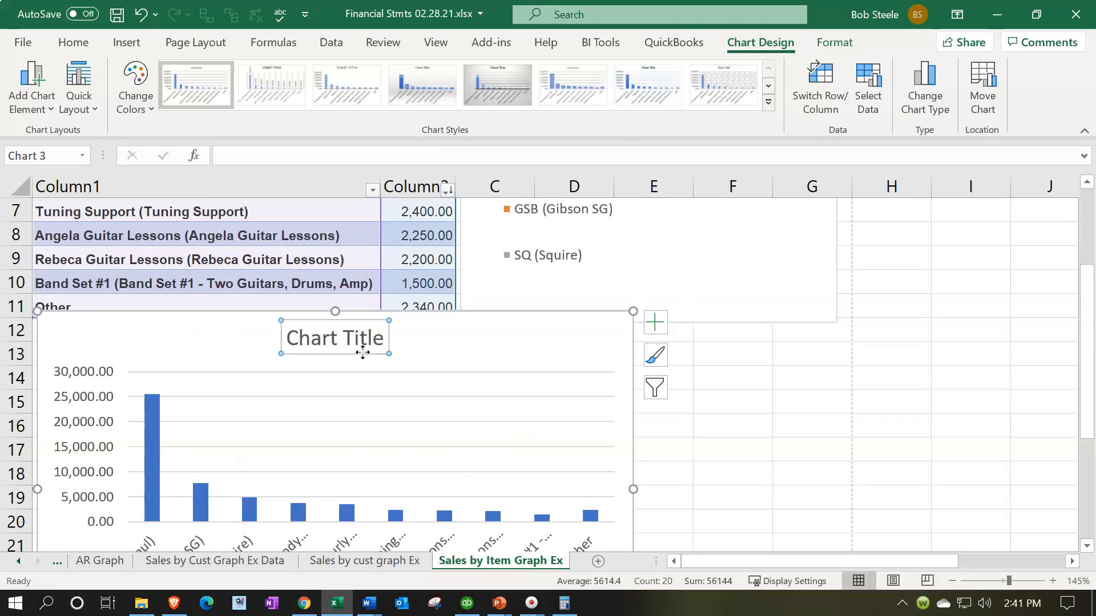
key(Delete)
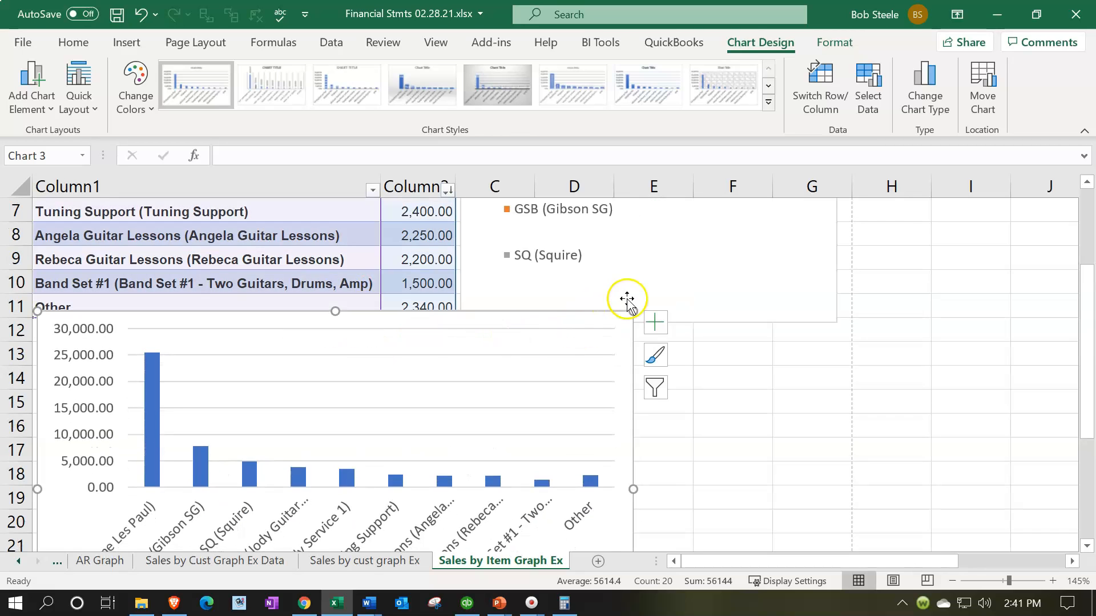
Shrink the column chart to span columns A to D from row 12, and align it under the table.
drag(635, 312, 572, 323)
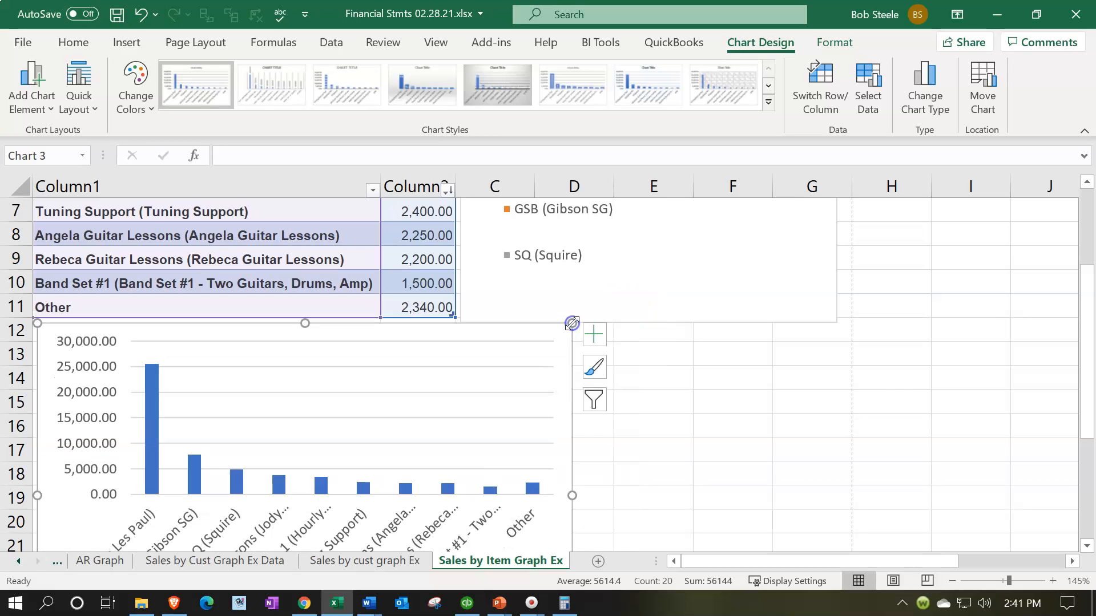
scroll(711, 350, down, 4)
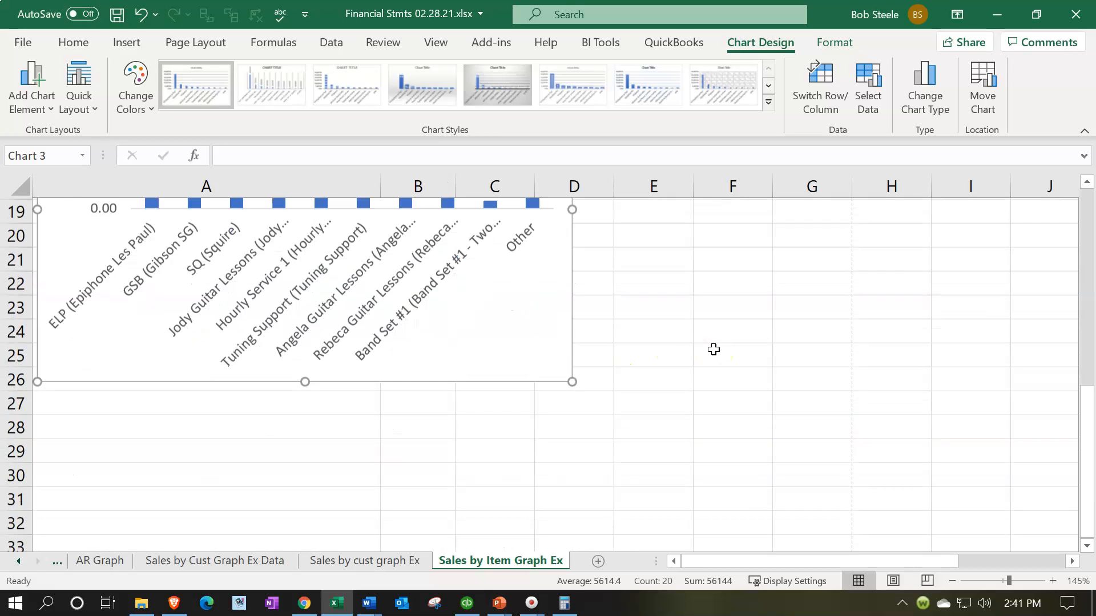
scroll(628, 358, up, 2)
drag(569, 412, 565, 416)
scroll(568, 417, up, 3)
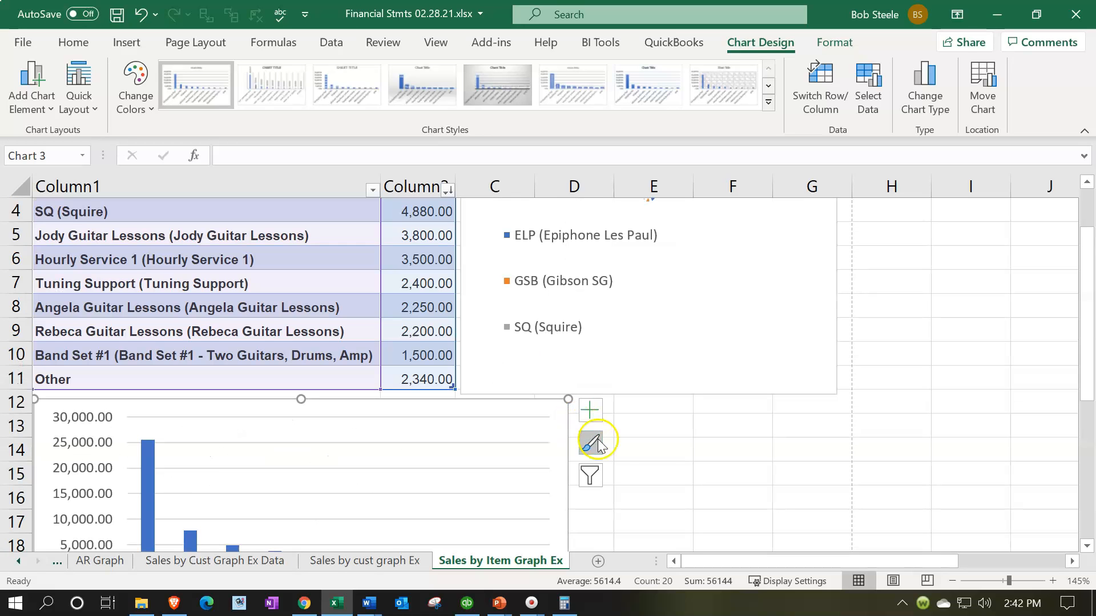
scroll(672, 455, up, 1)
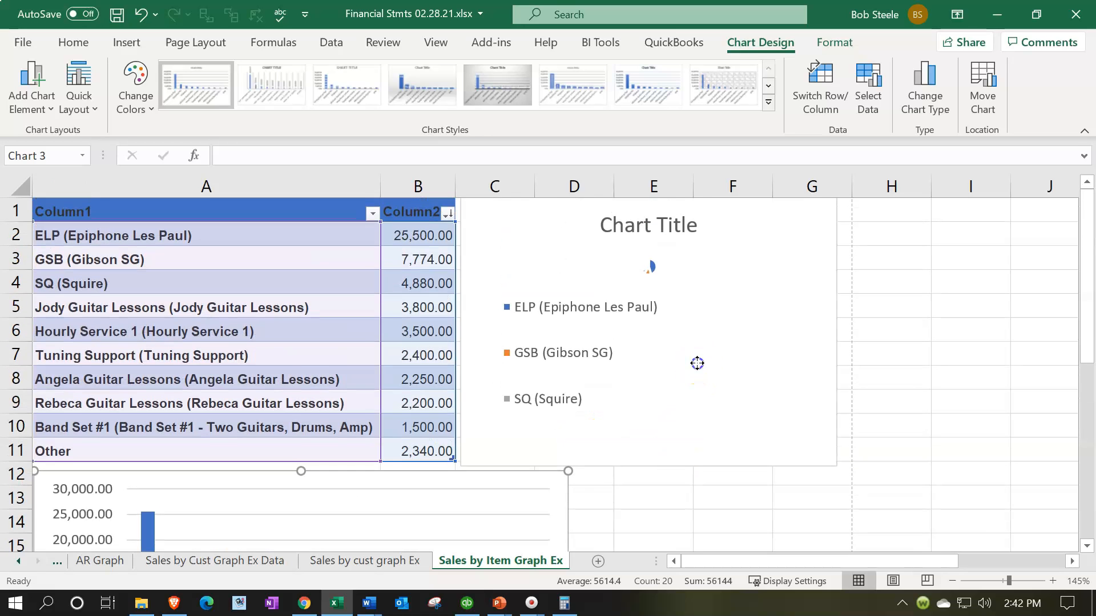
Select the legend of the pie chart.
click(697, 364)
click(653, 266)
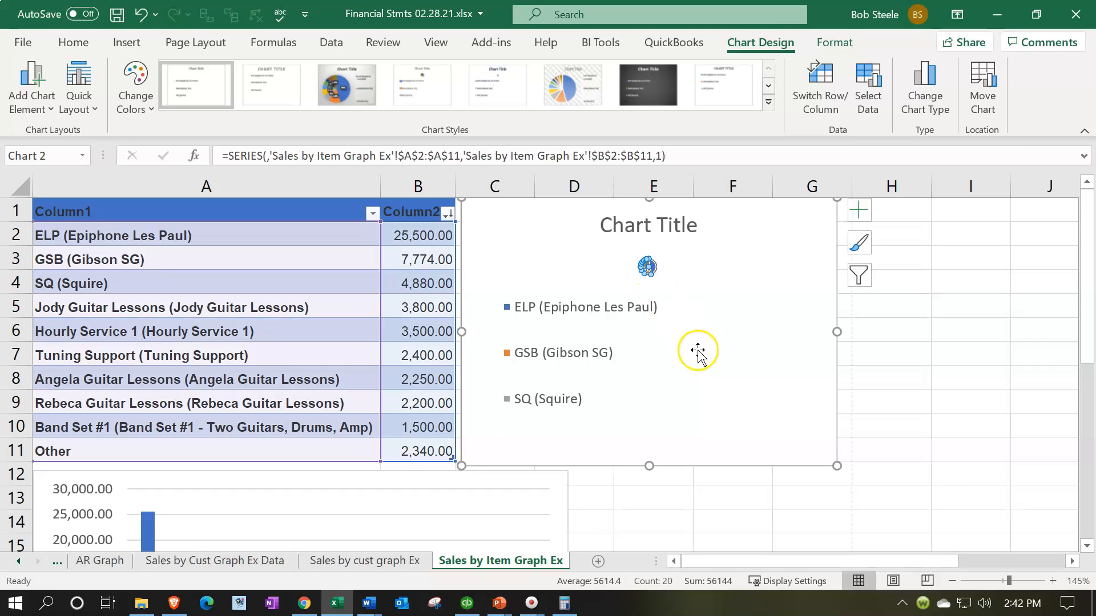
click(697, 351)
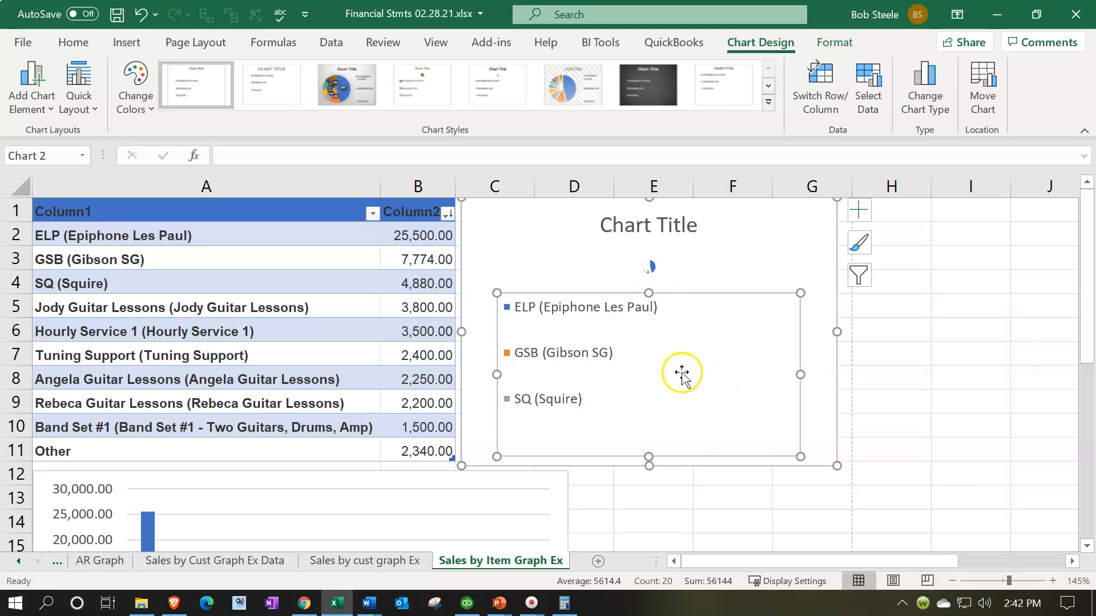